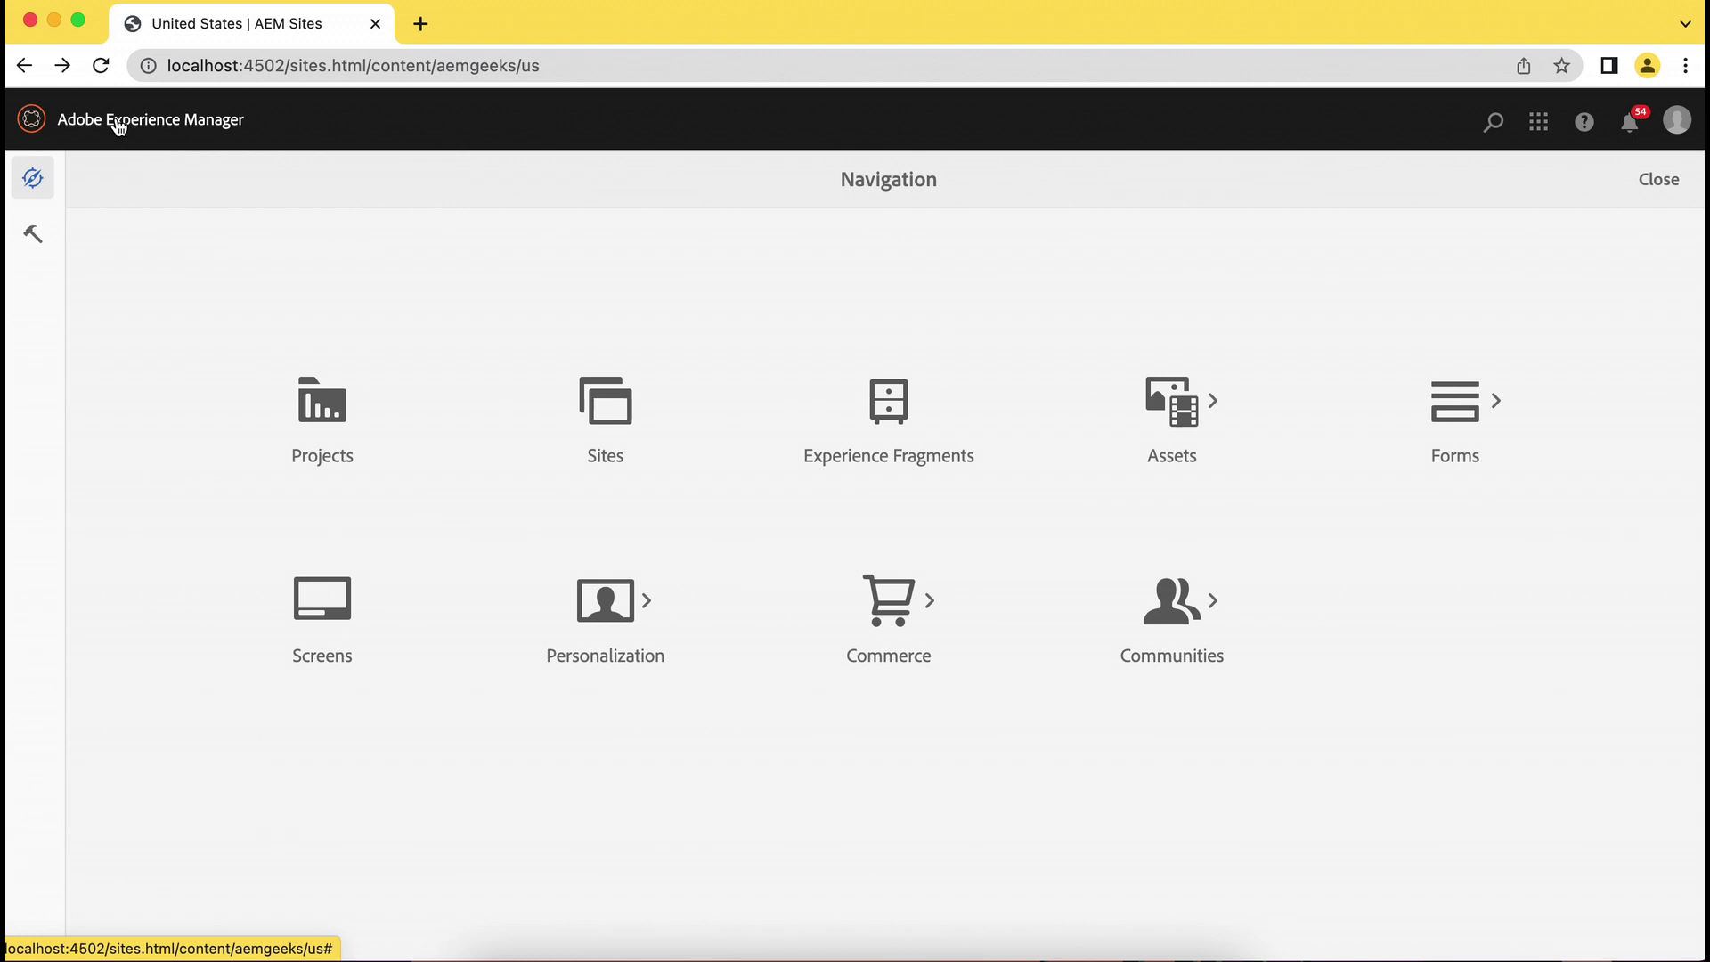
Step: Open the Dispatcher Flush agent among the author replication agents in the deployment tools
{"action": "left_click", "coordinate": [35, 250]}
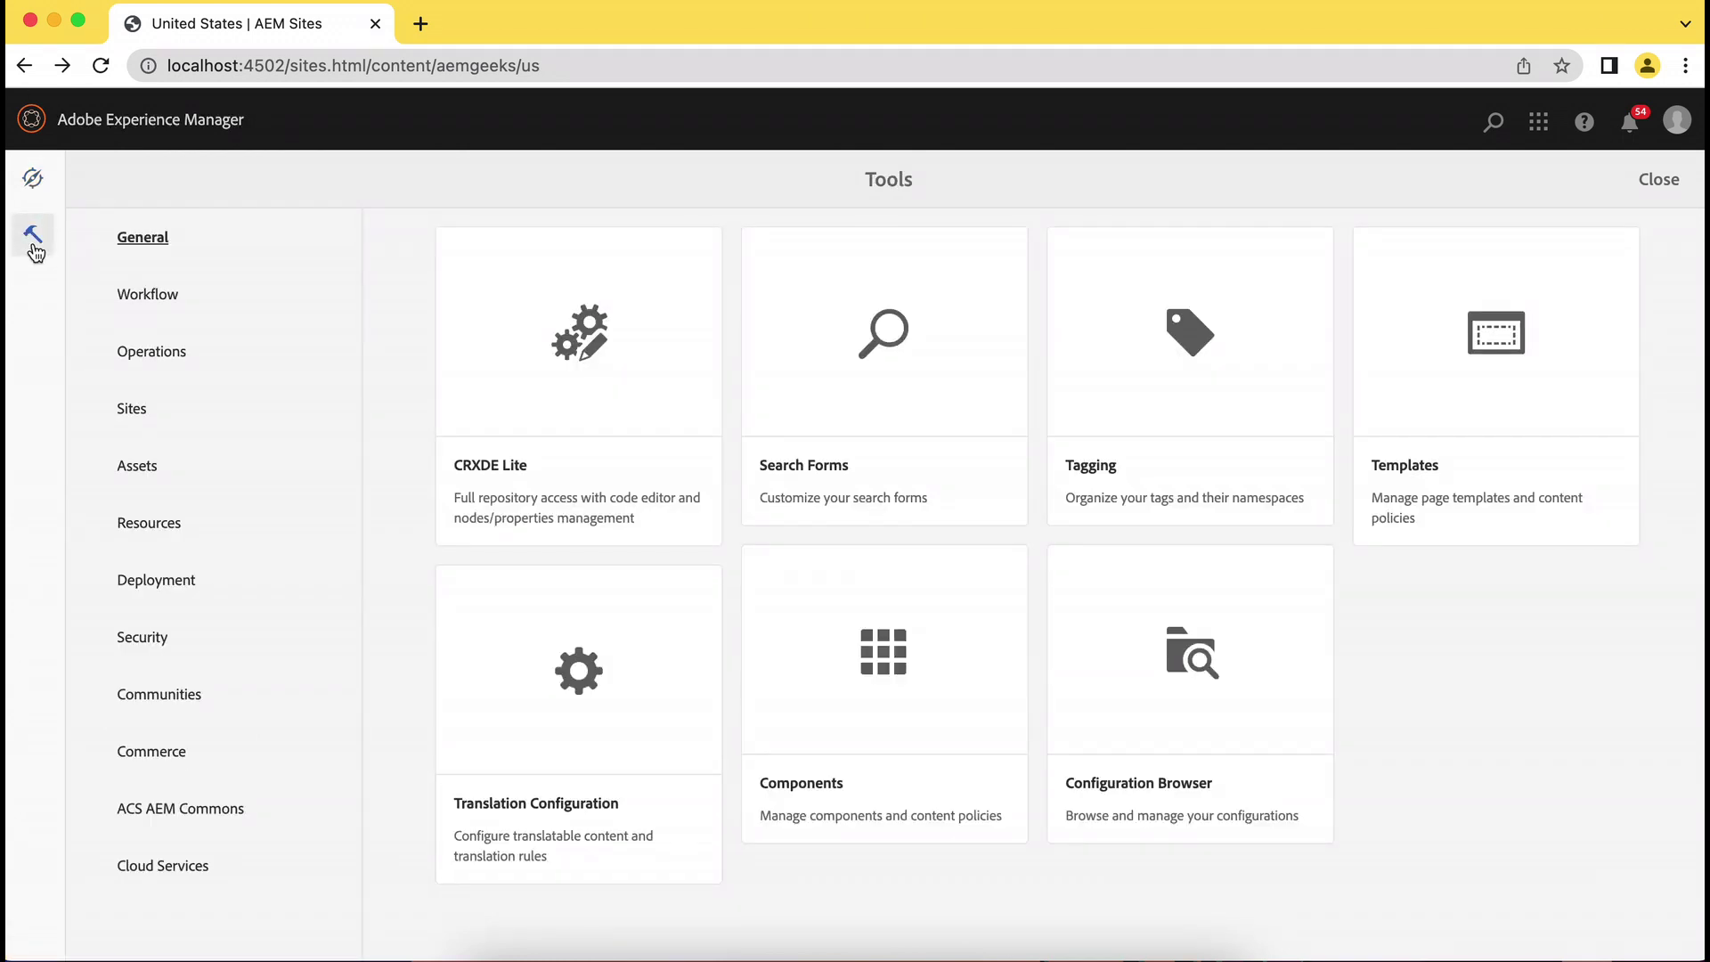
{"action": "left_click", "coordinate": [157, 580]}
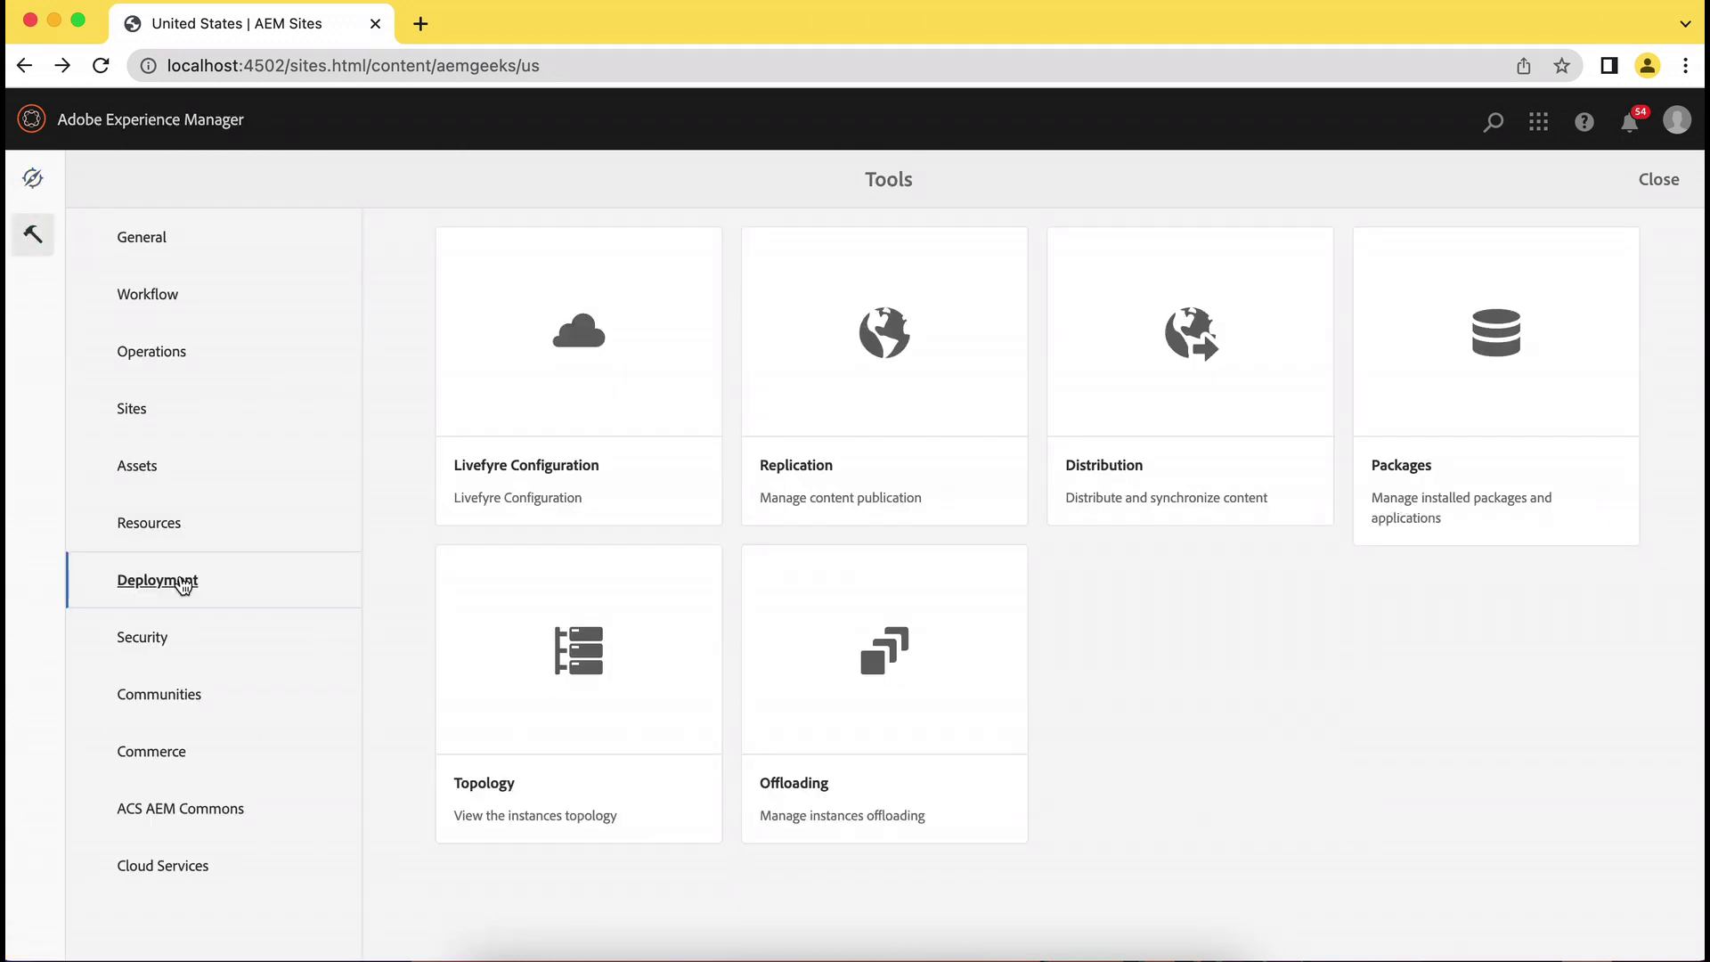
{"action": "left_click", "coordinate": [918, 387]}
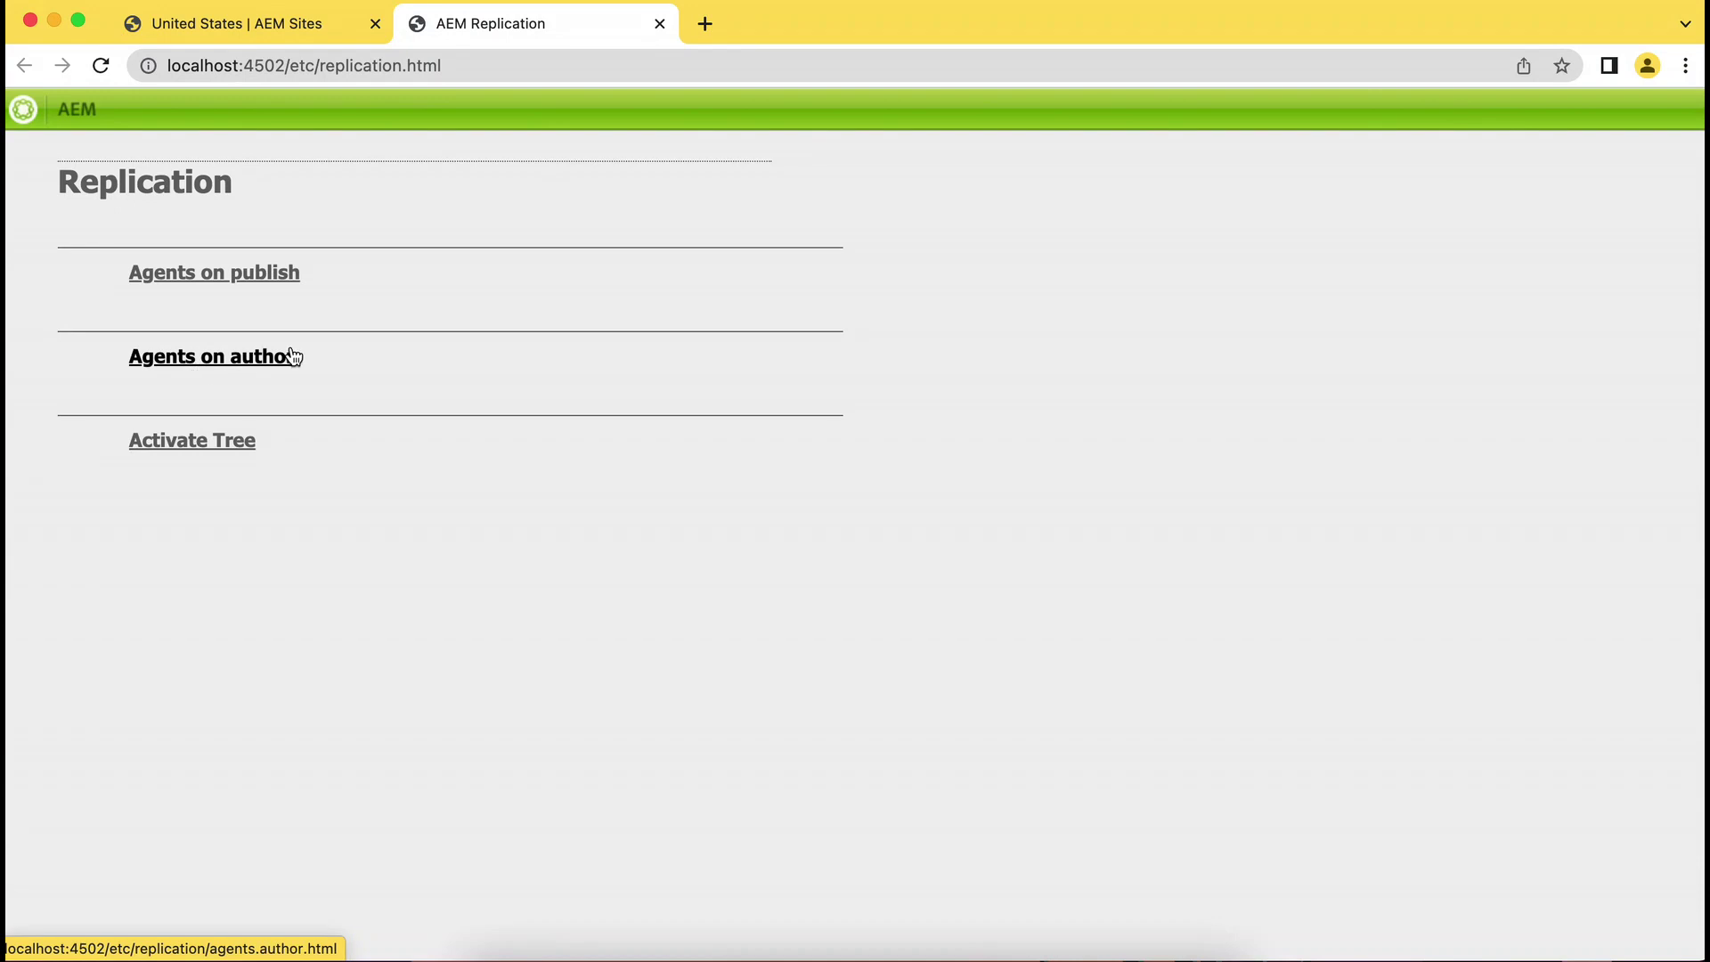
{"action": "left_click", "coordinate": [224, 364]}
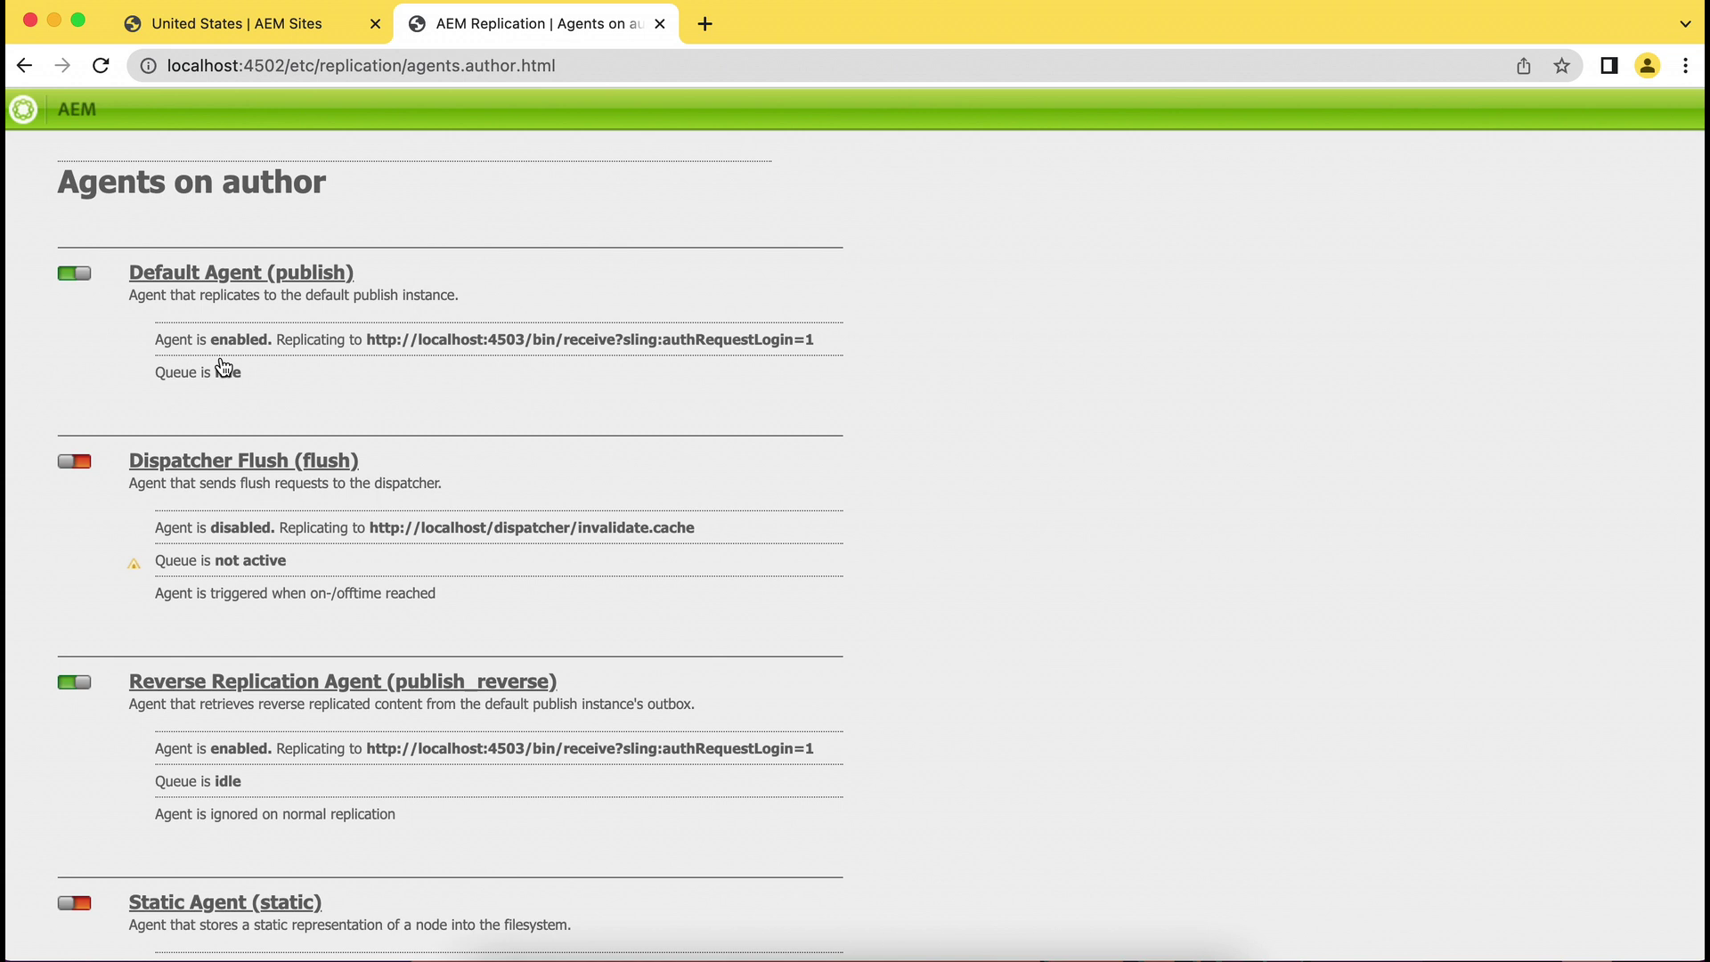
{"action": "left_click", "coordinate": [210, 463]}
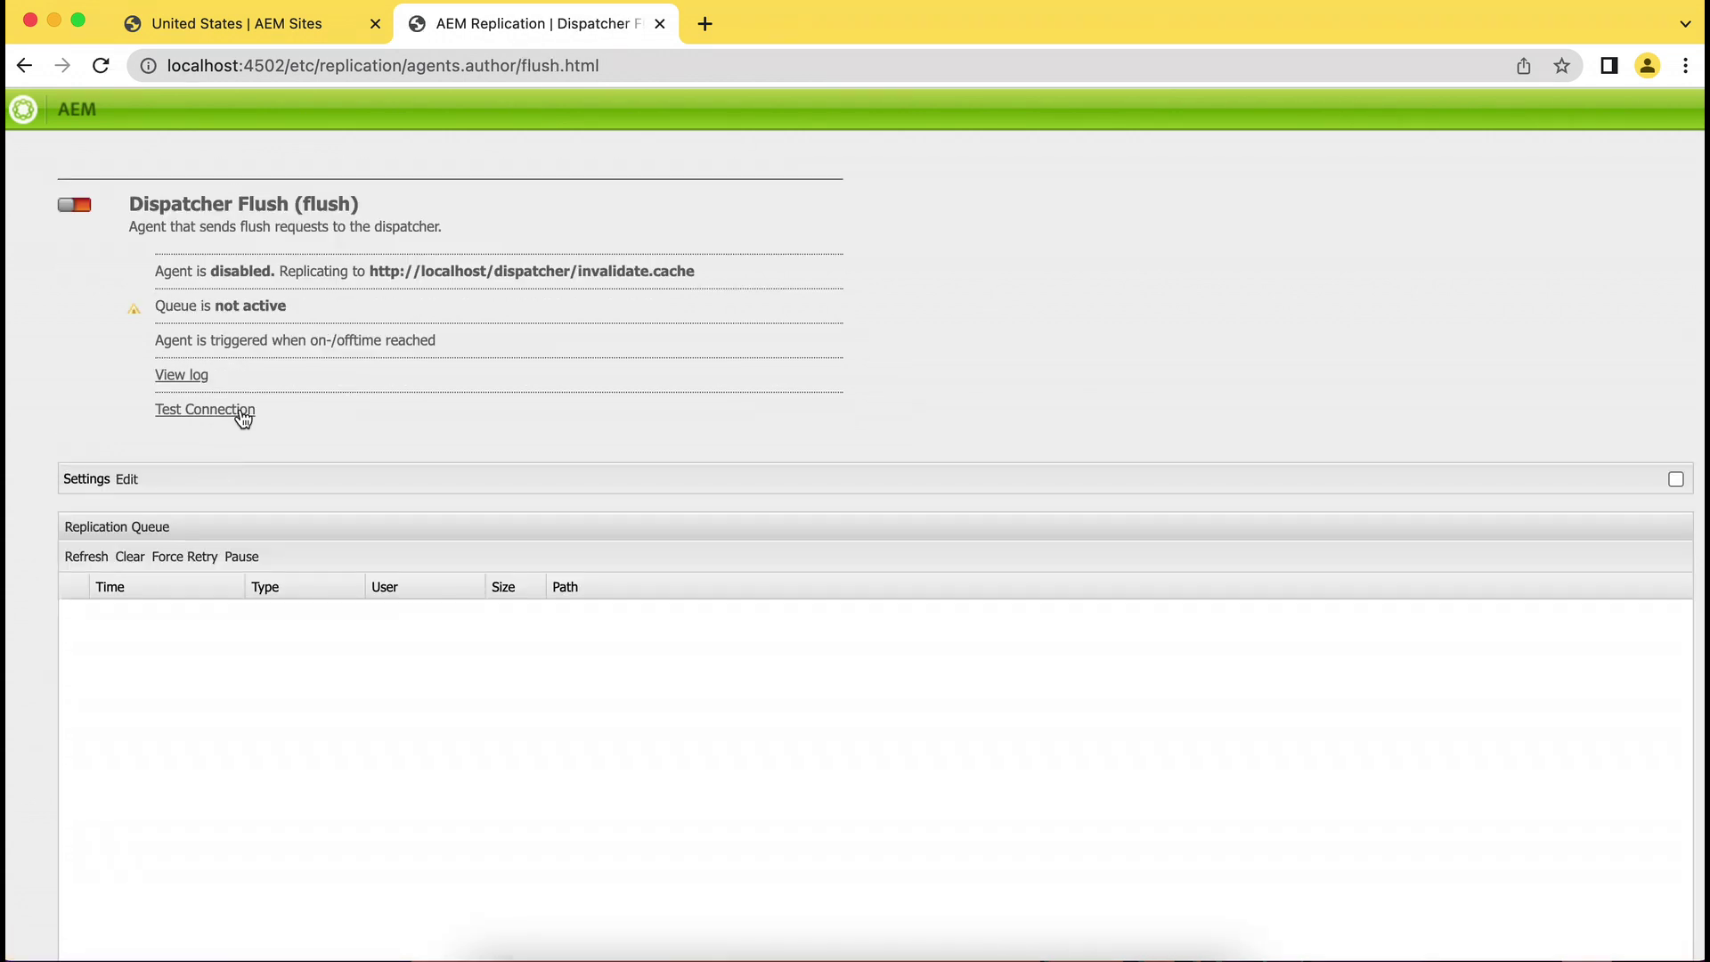
{"action": "left_click", "coordinate": [126, 479]}
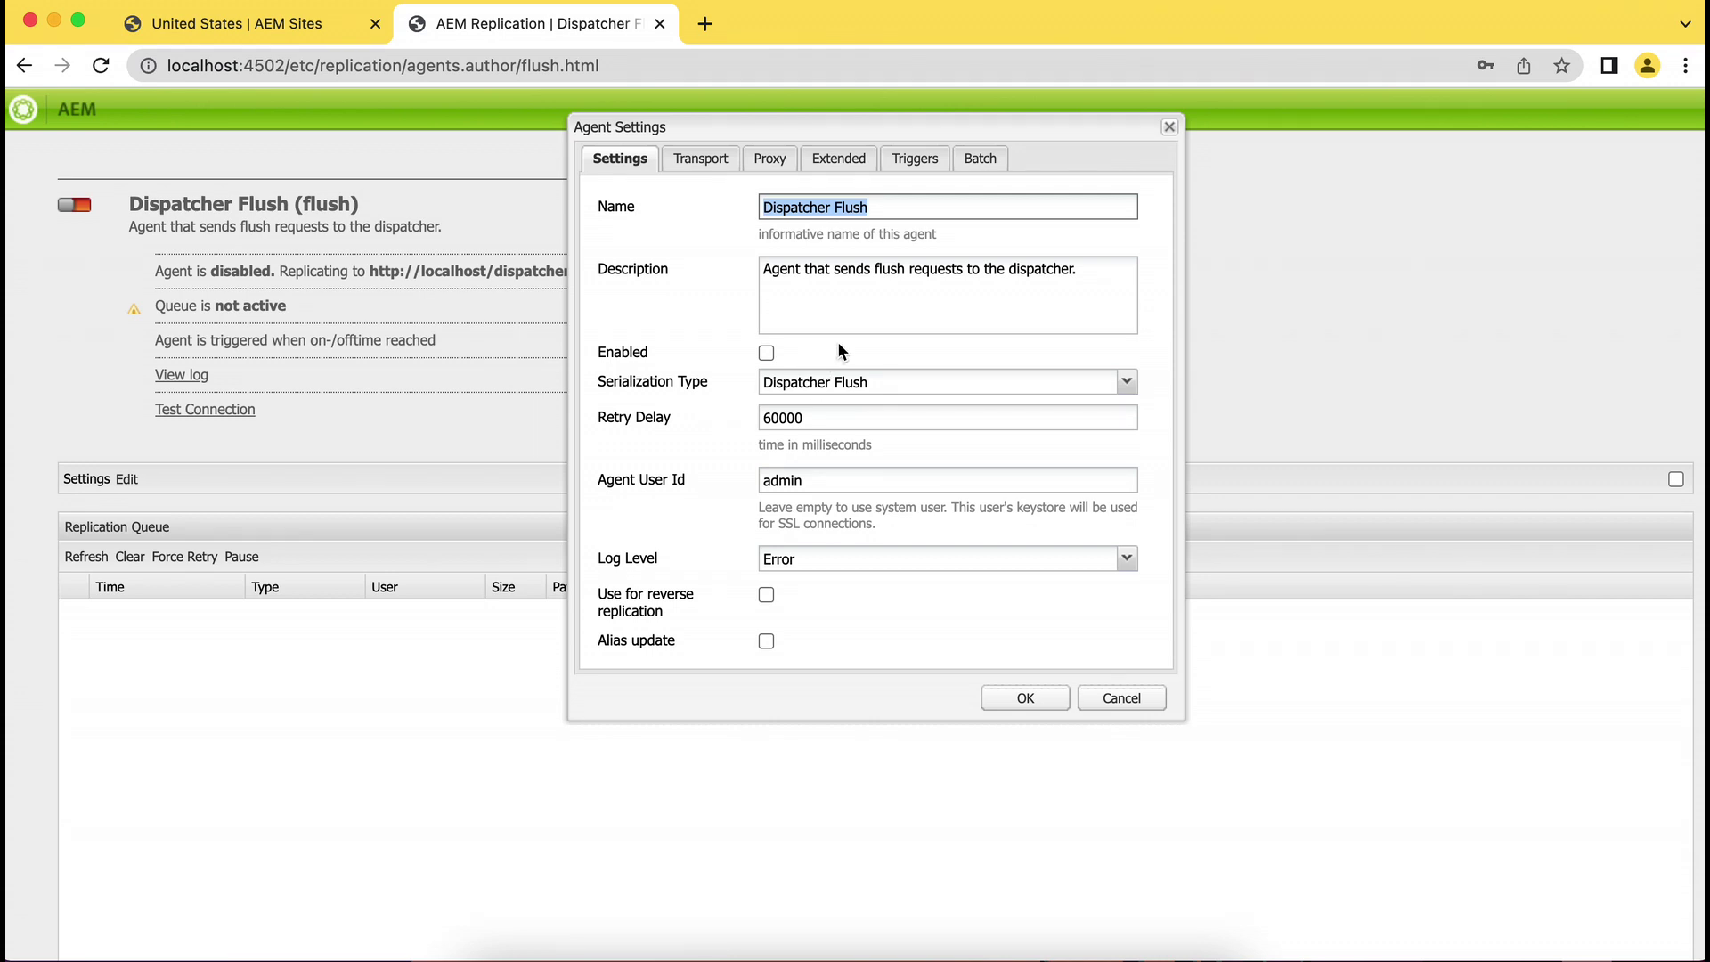
{"action": "left_click", "coordinate": [698, 158]}
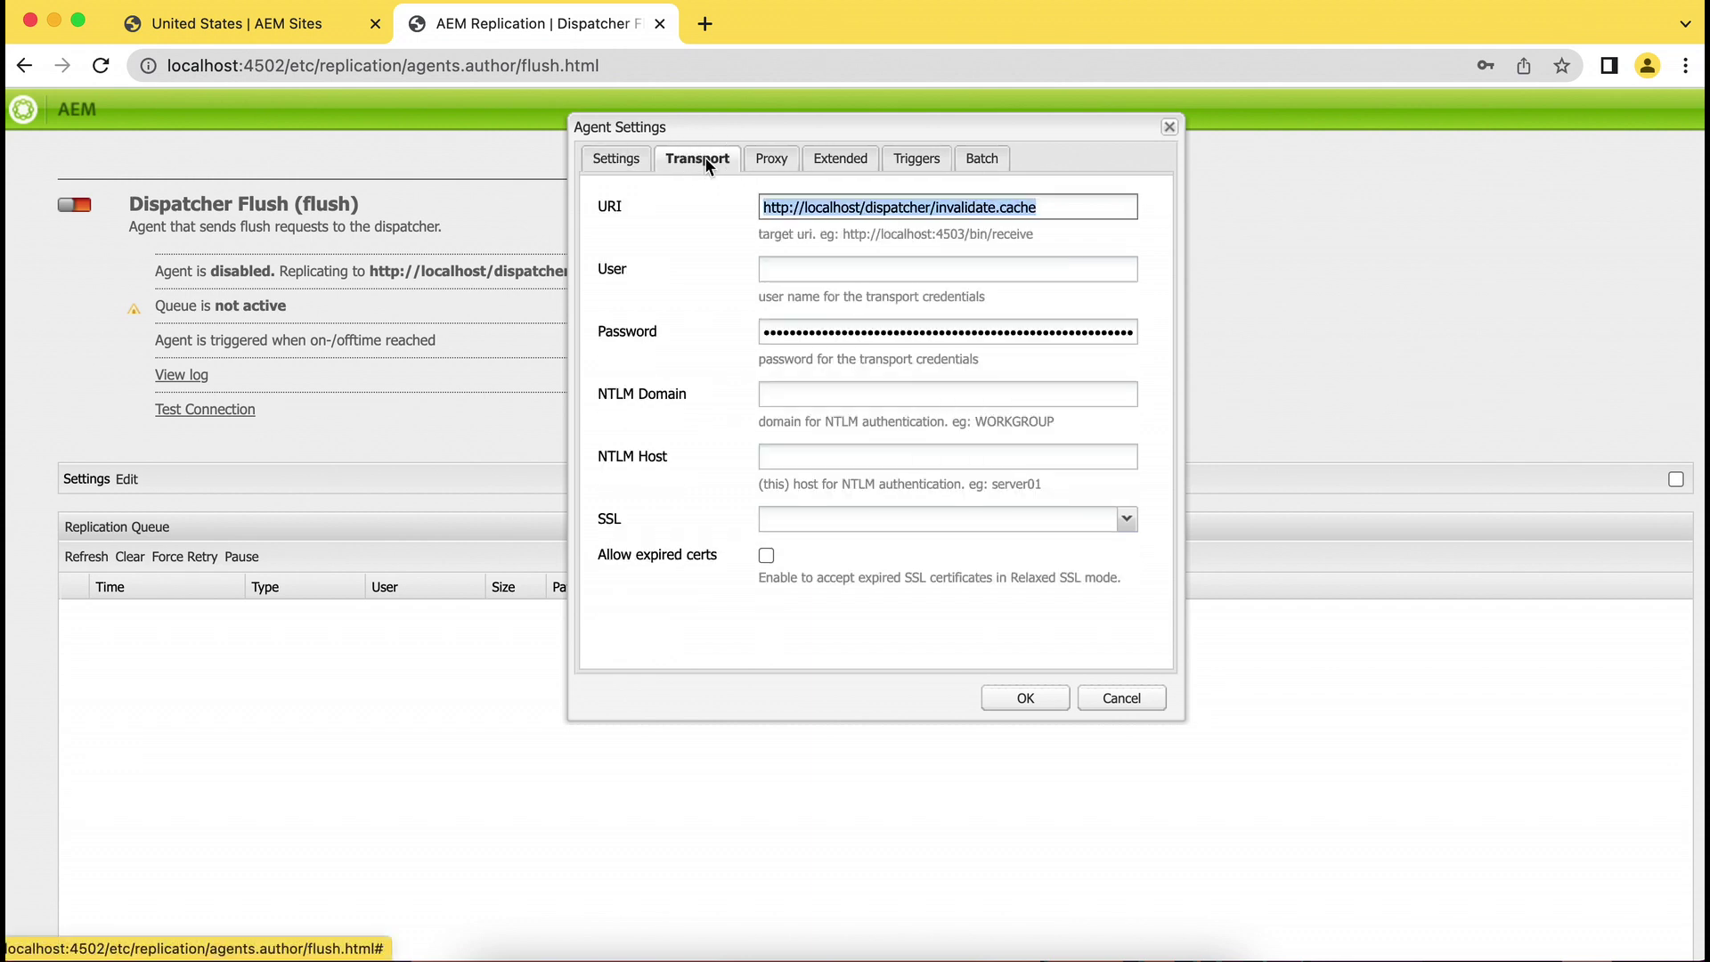
{"action": "left_click", "coordinate": [1049, 209]}
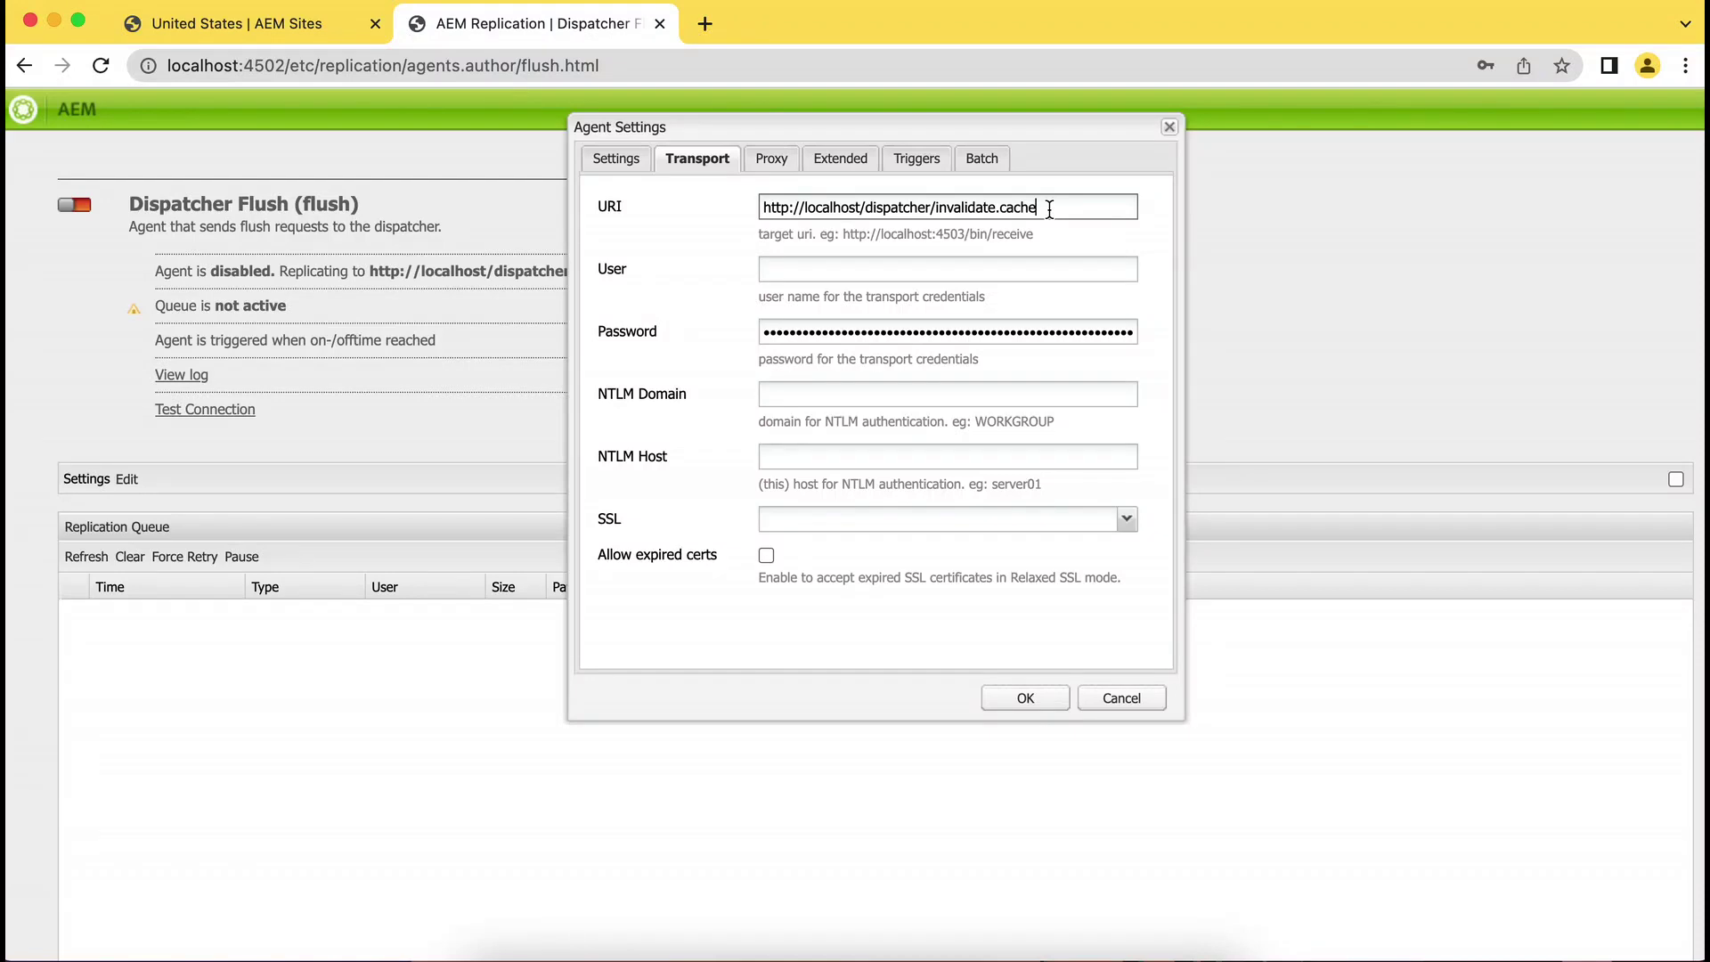
{"action": "left_click", "coordinate": [861, 207]}
{"action": "type", "text": ":"}
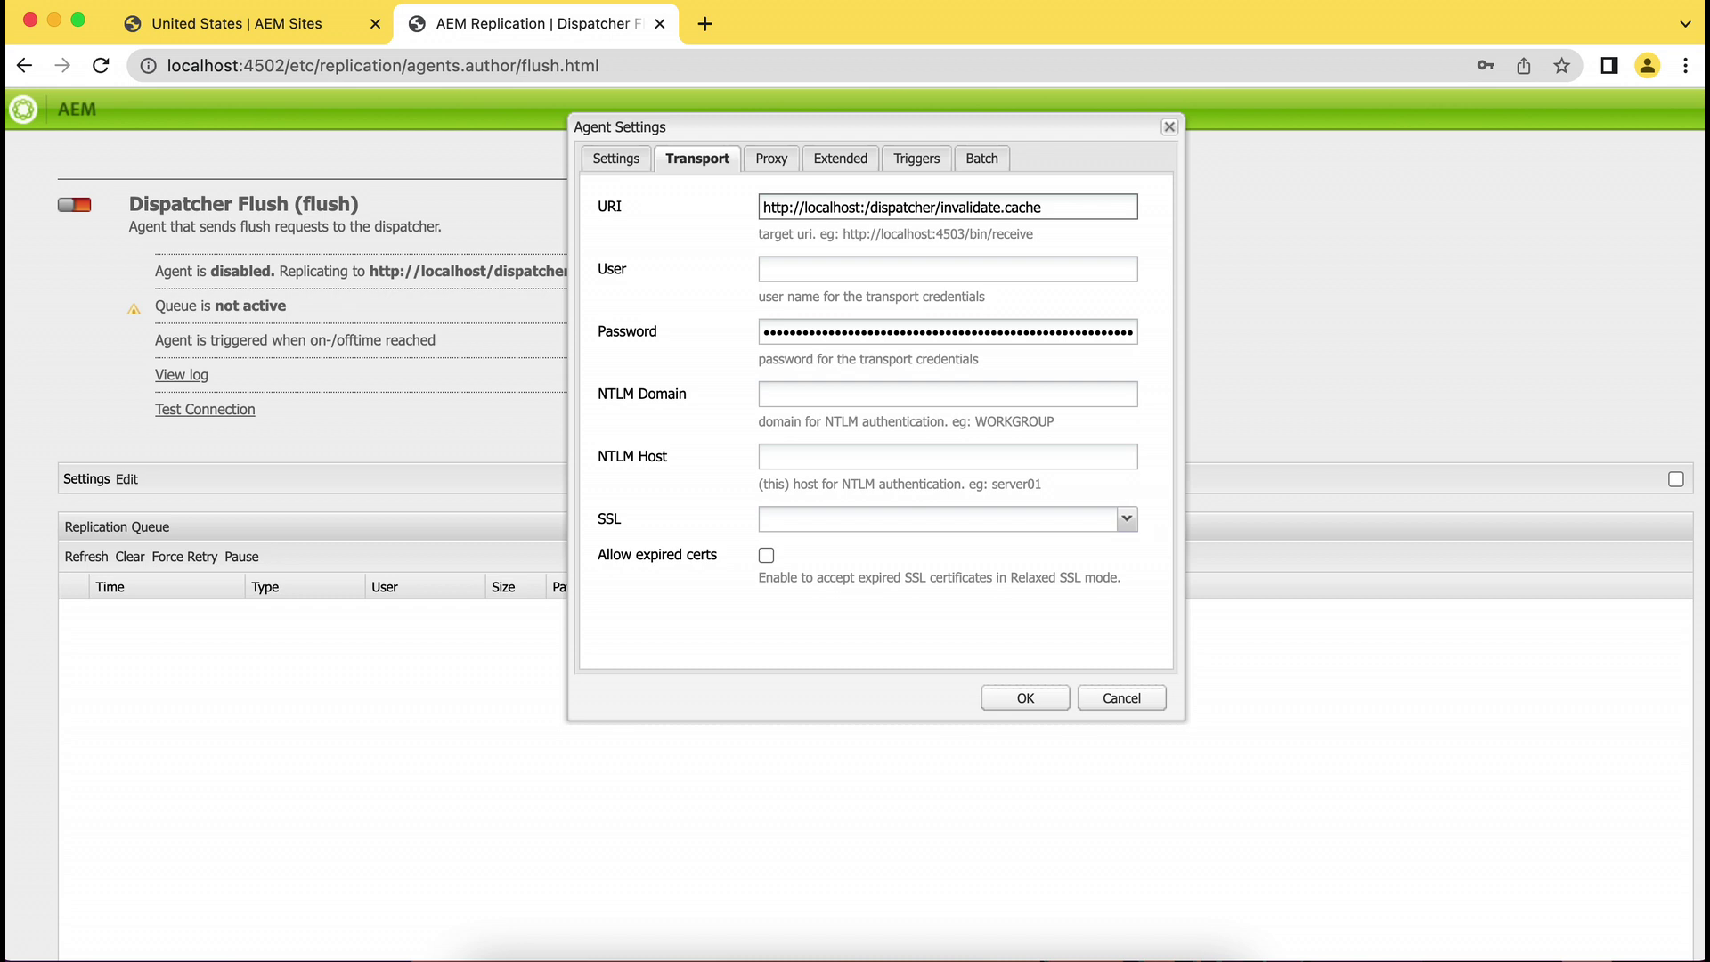
{"action": "type", "text": "80"}
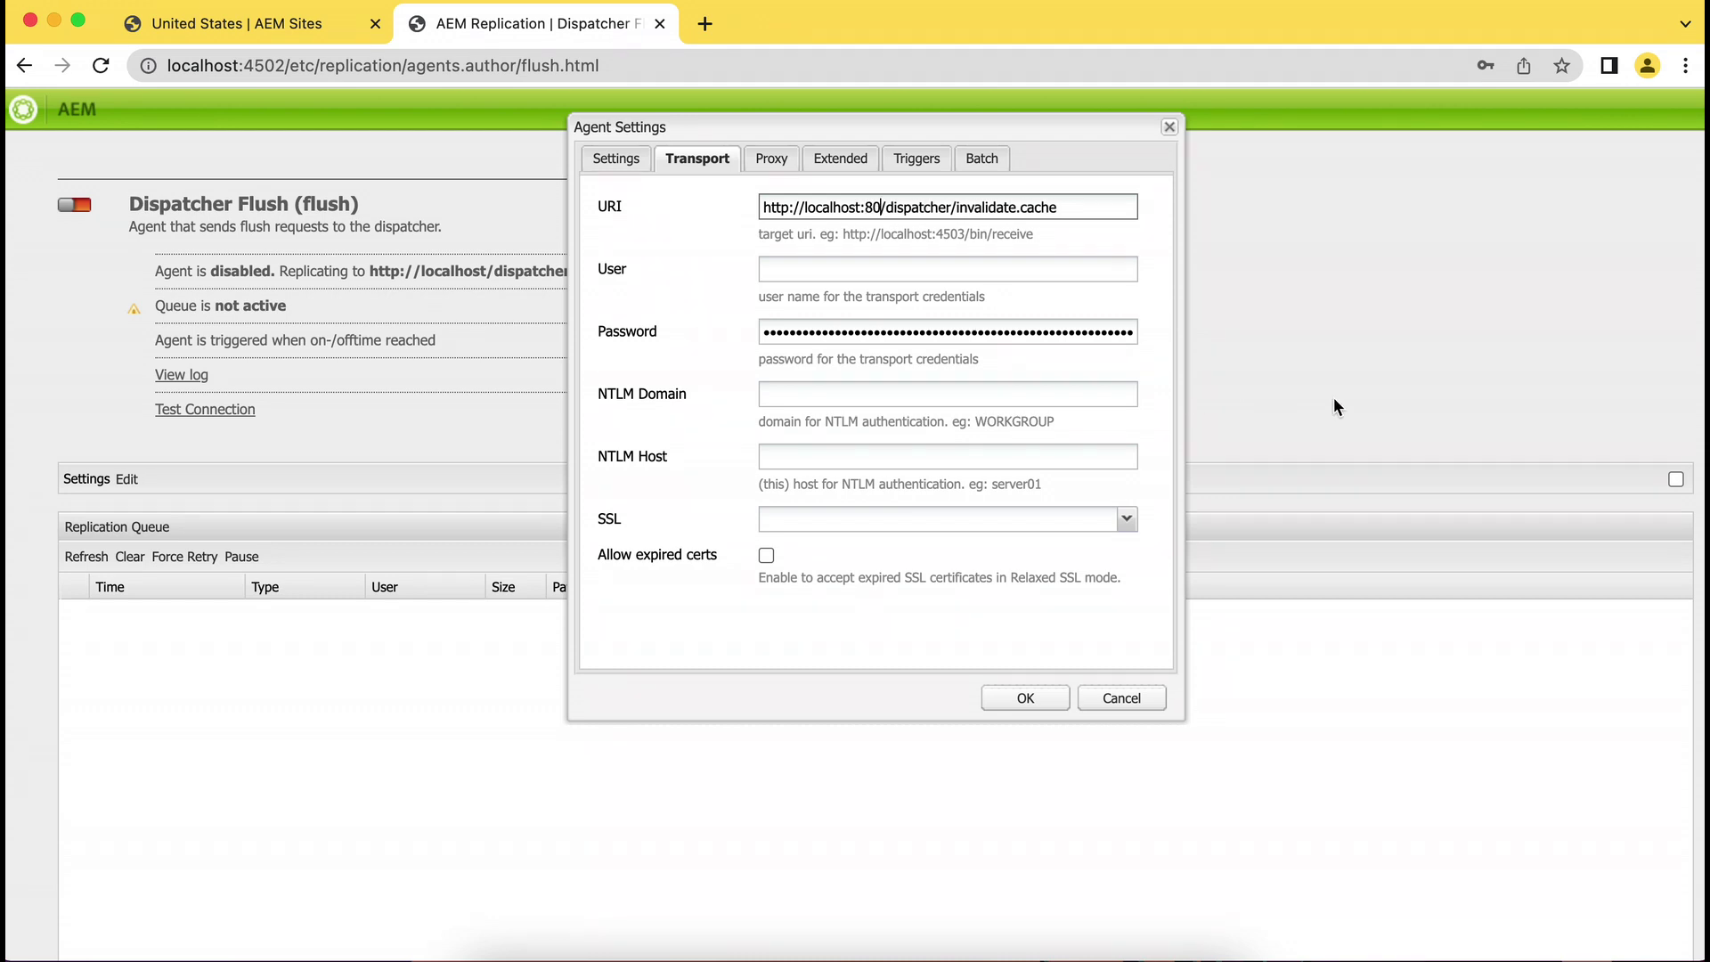
{"action": "left_click_drag", "start_coordinate": [1080, 203], "coordinate": [887, 211]}
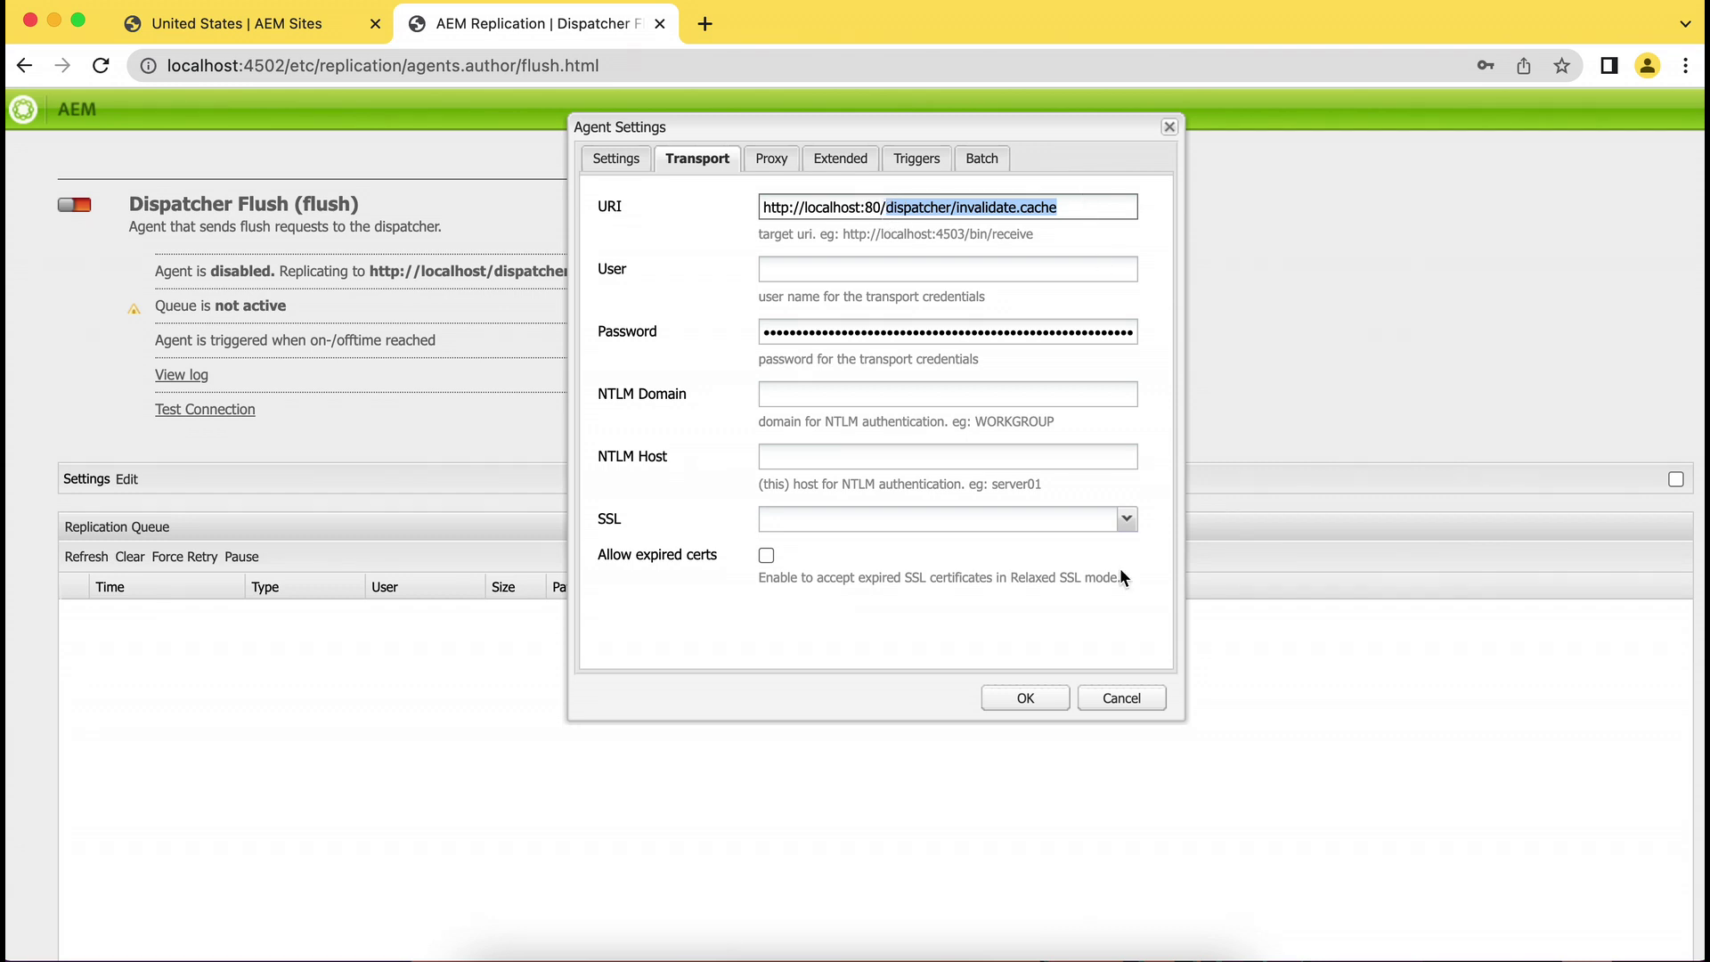
Step: Enable the flush agent with Dispatcher Flush as its serialization type and save the agent settings
{"action": "left_click", "coordinate": [621, 160]}
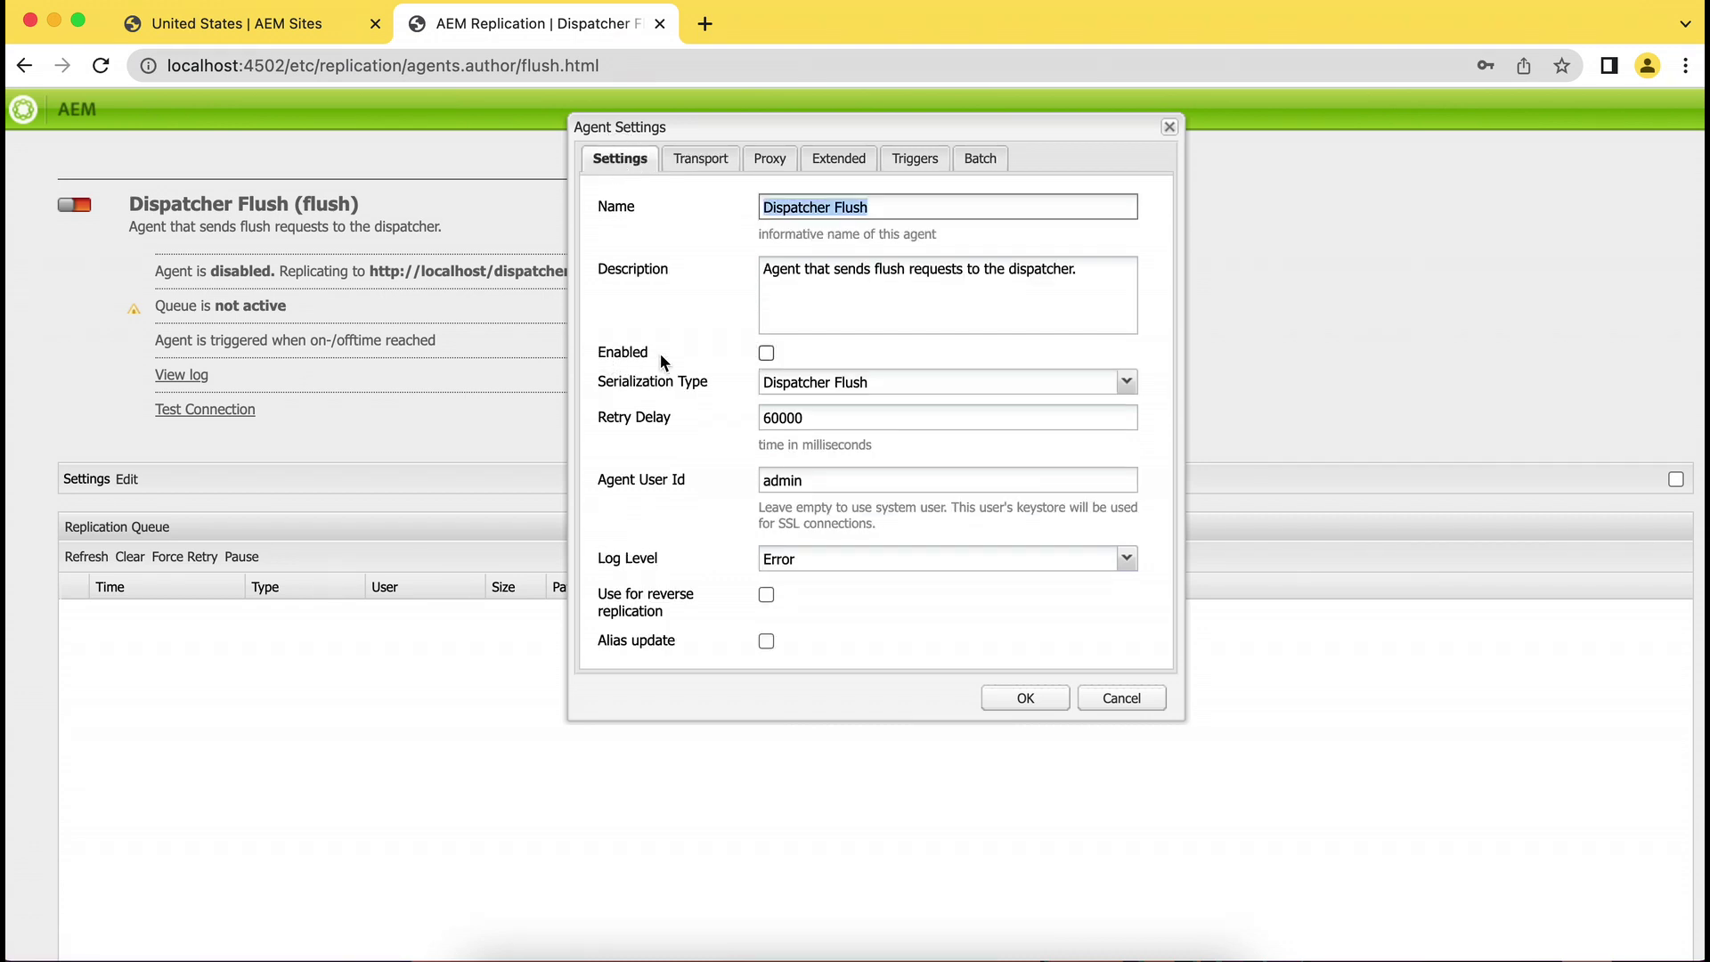
{"action": "left_click", "coordinate": [766, 354]}
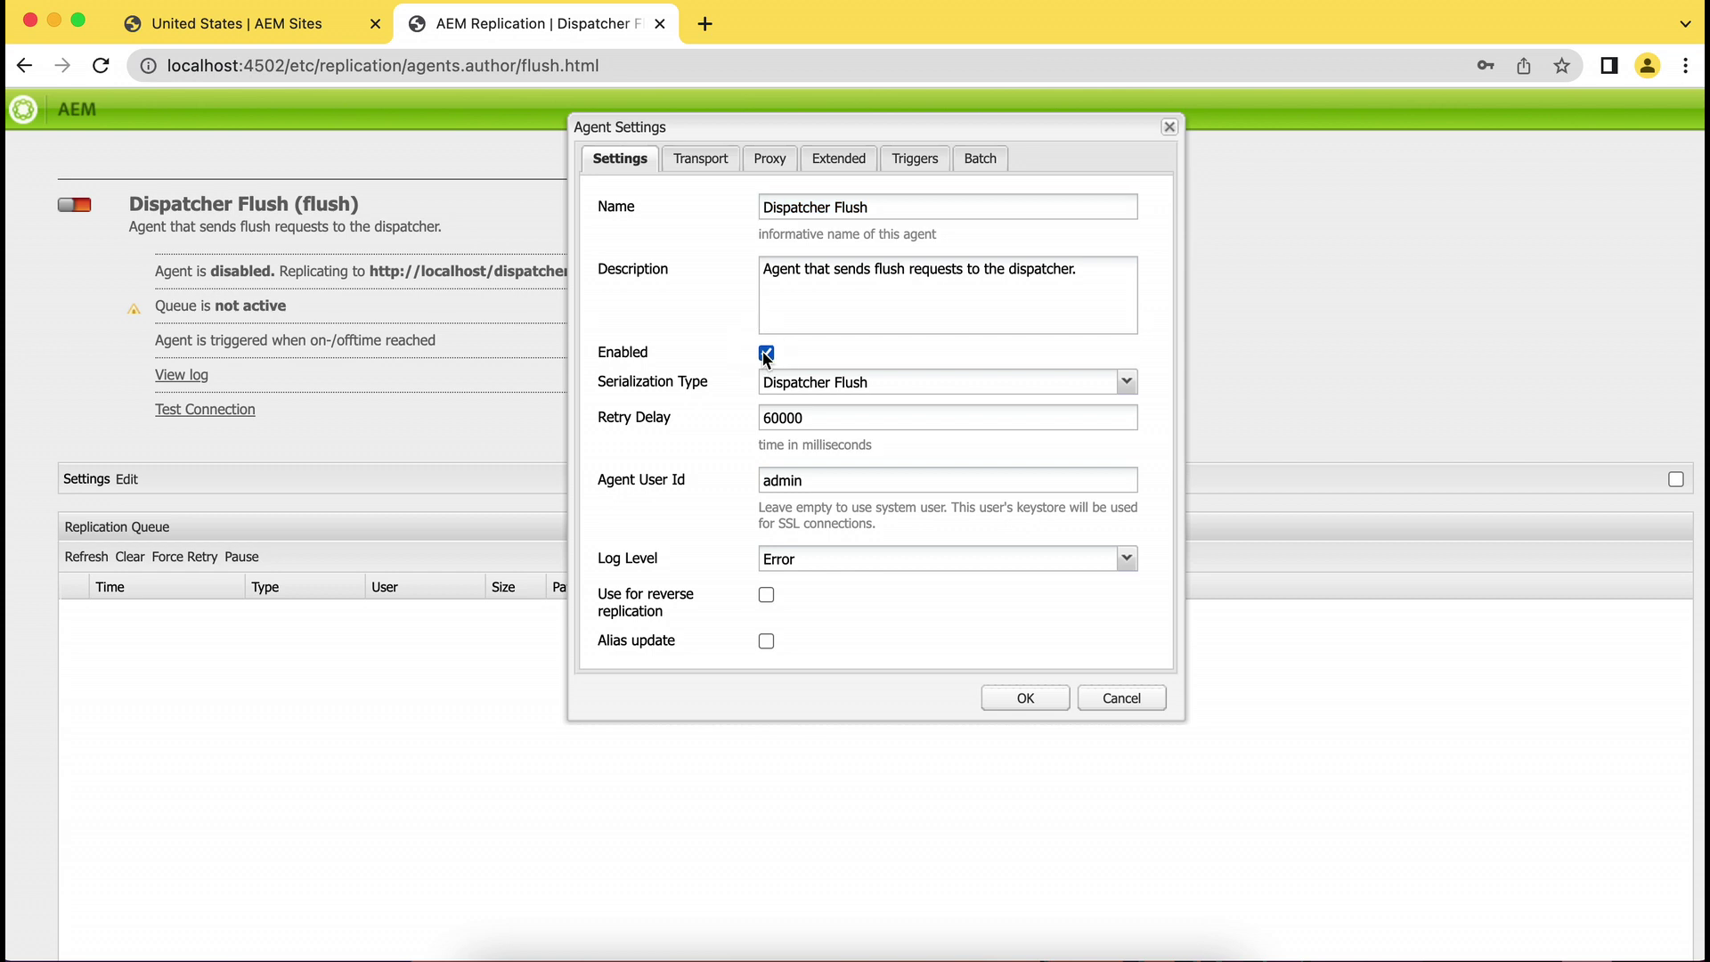
{"action": "left_click", "coordinate": [1126, 381]}
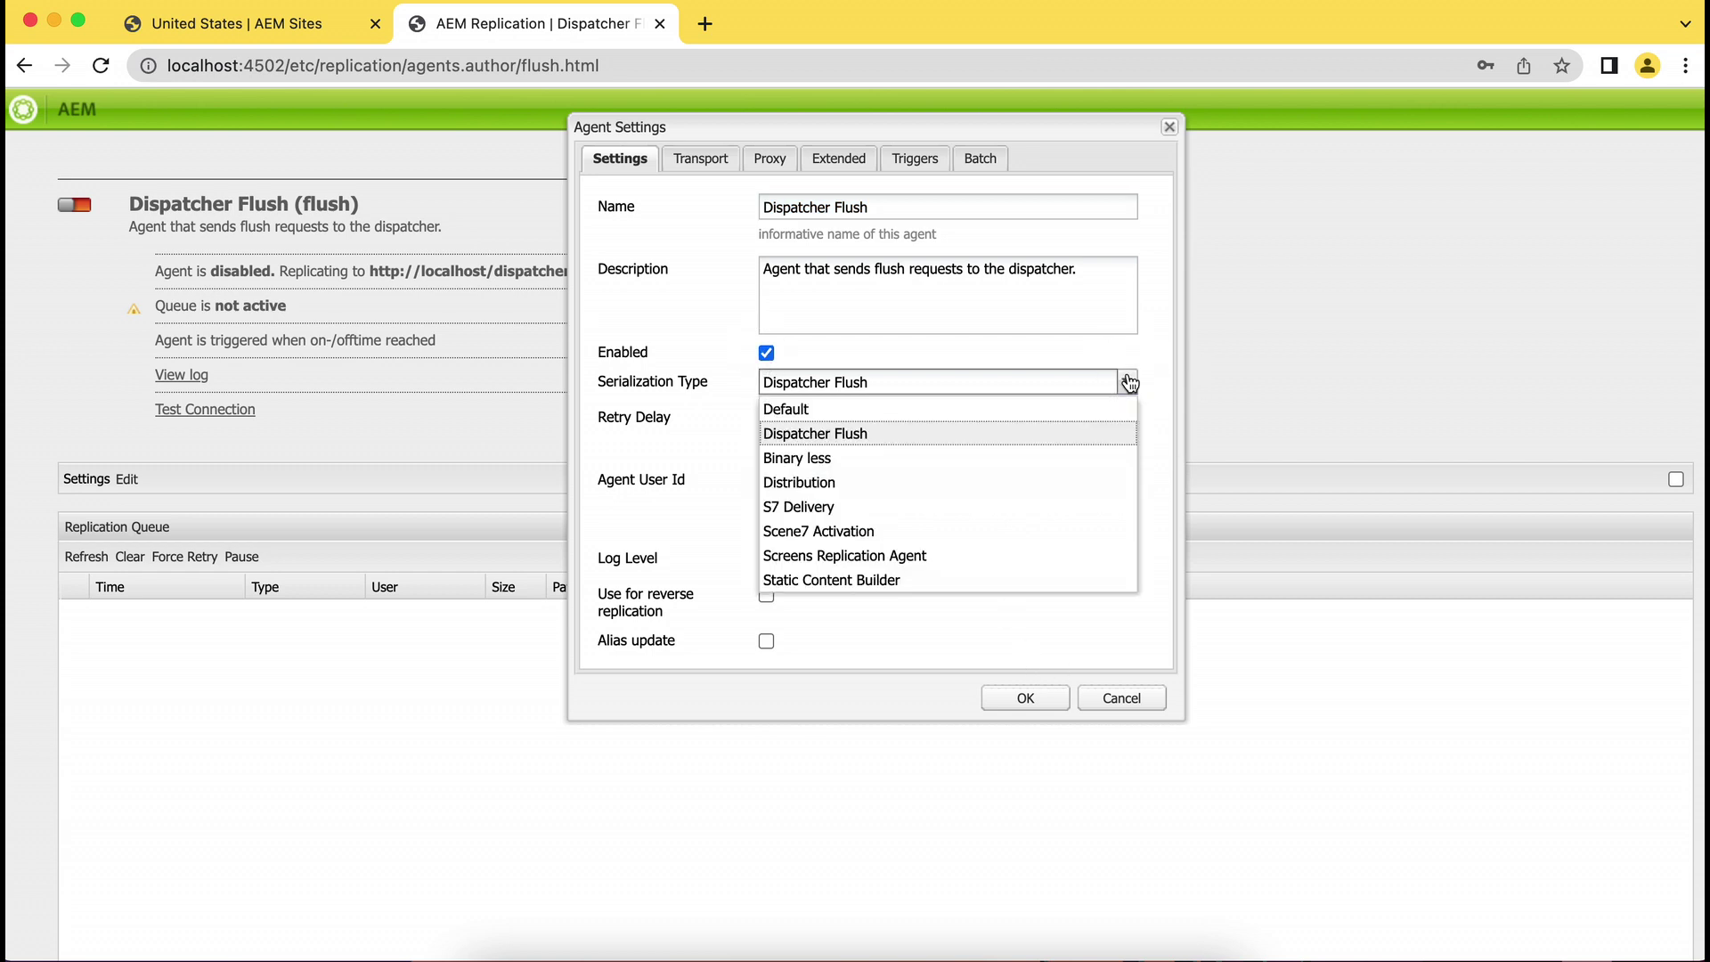
{"action": "left_click", "coordinate": [924, 435]}
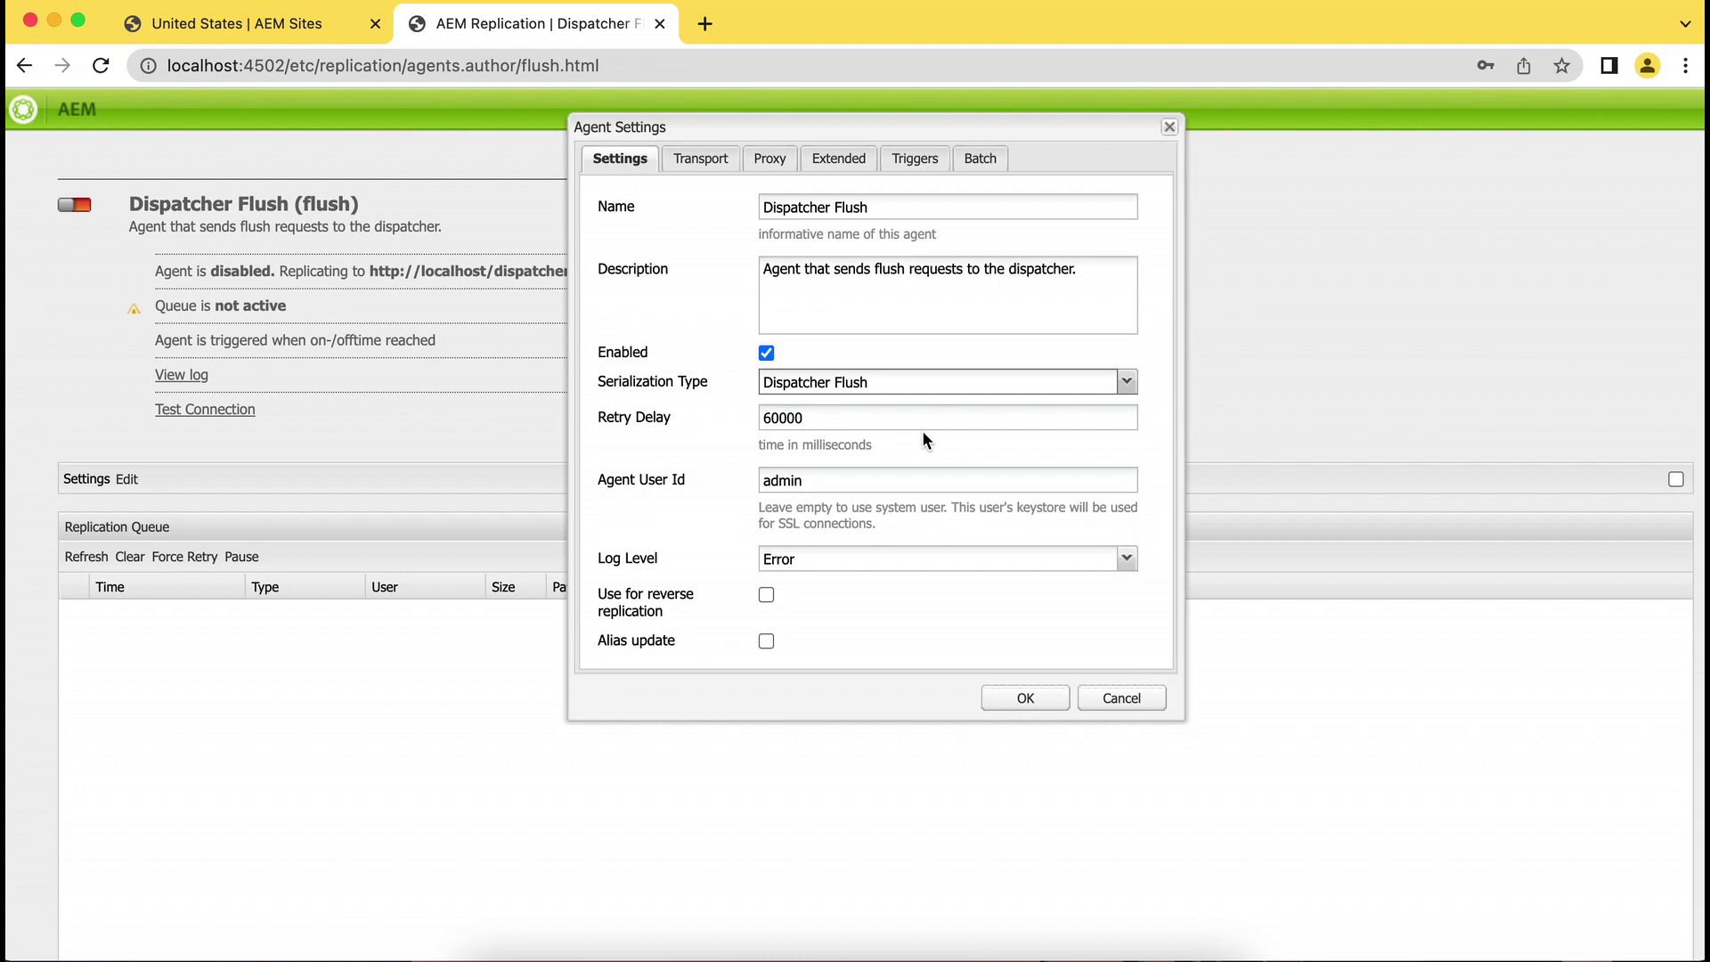
{"action": "left_click", "coordinate": [1024, 700]}
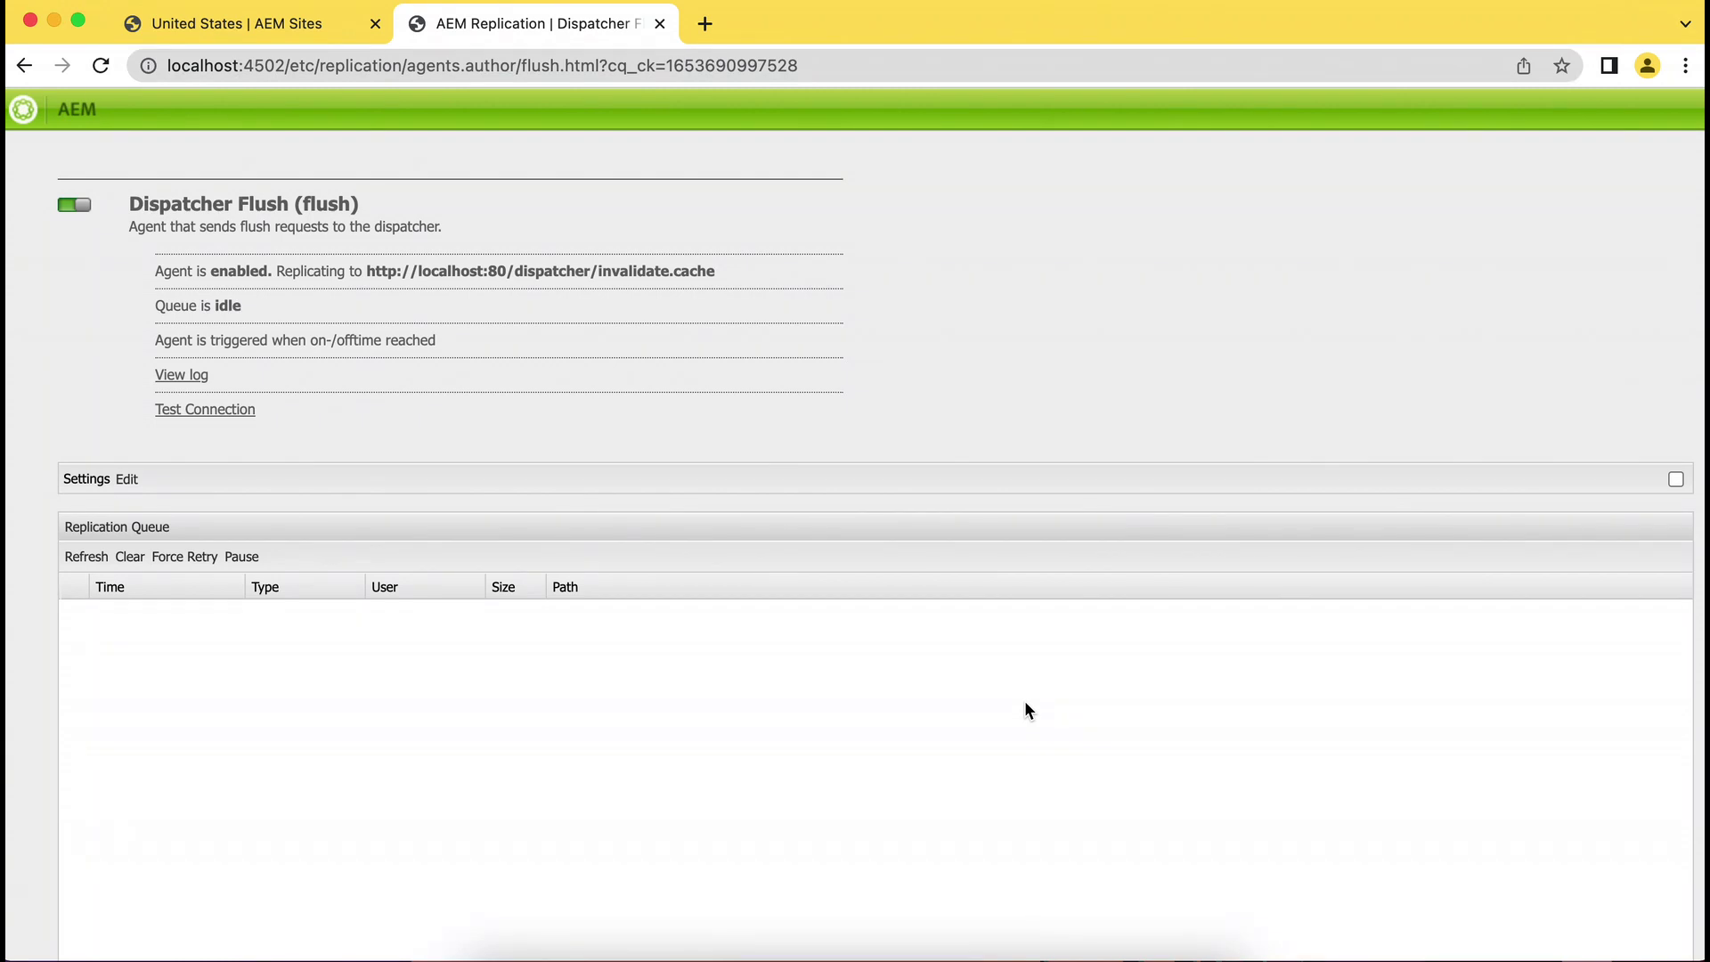
Step: Test the flush agent's connection and examine the test result and the related flush entry in dispatcher.log in Brackets
{"action": "left_click", "coordinate": [178, 410]}
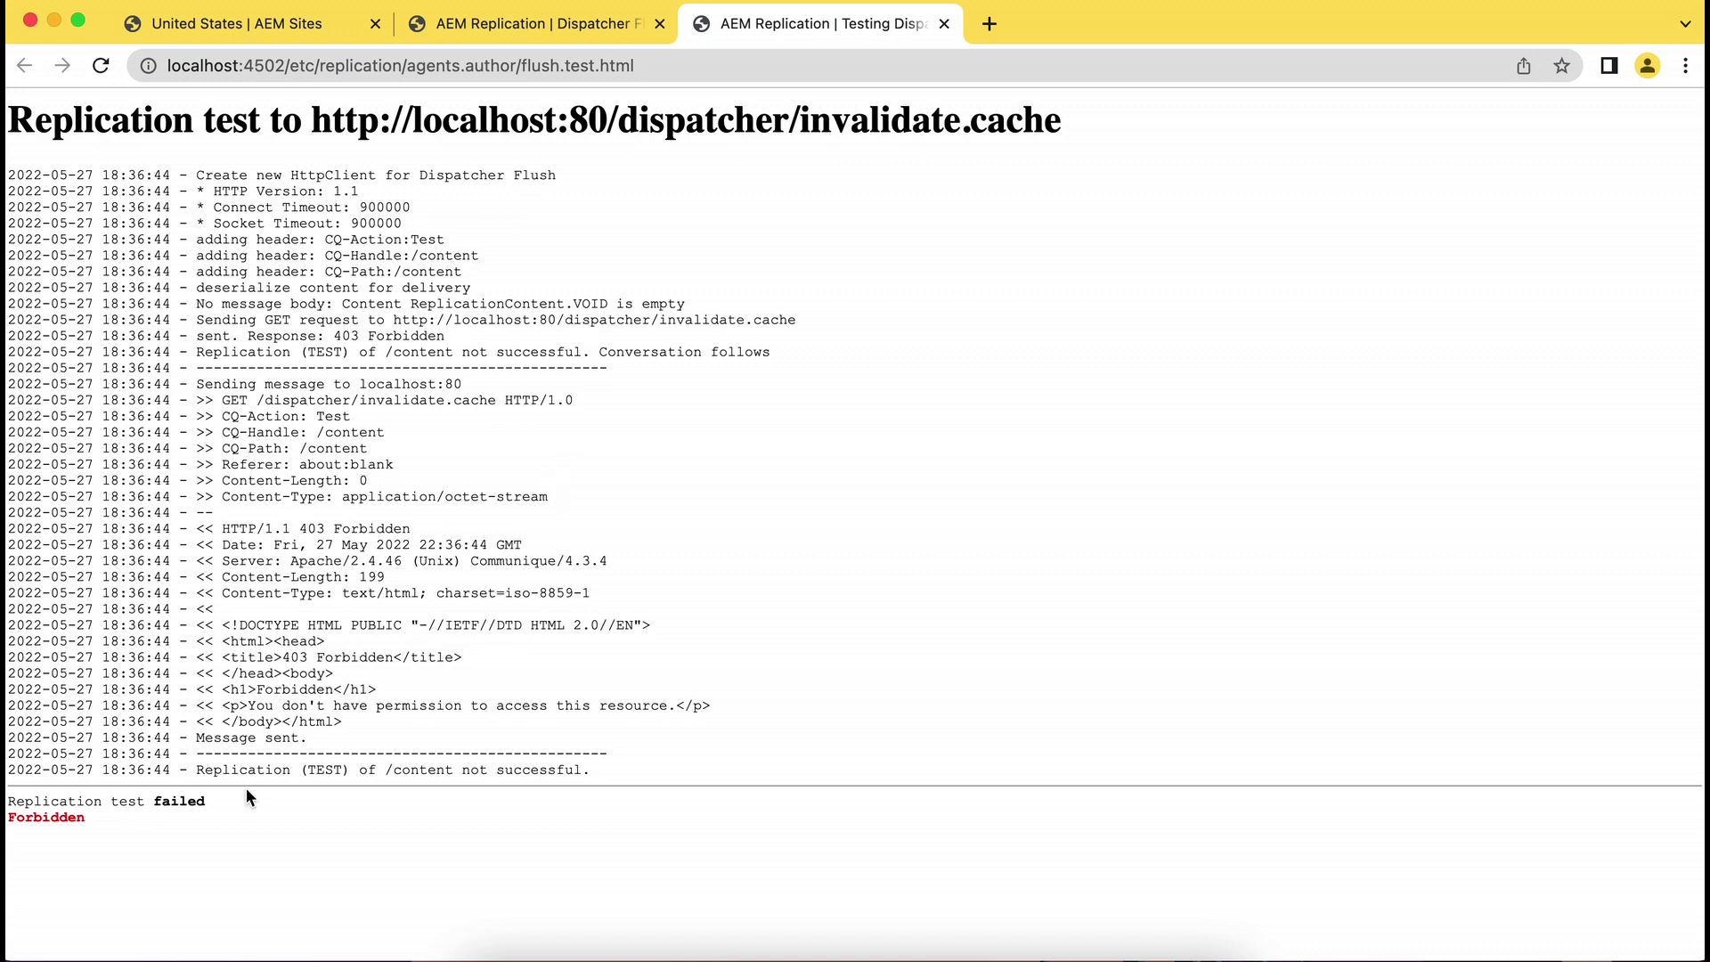
{"action": "left_click_drag", "start_coordinate": [88, 817], "coordinate": [5, 826]}
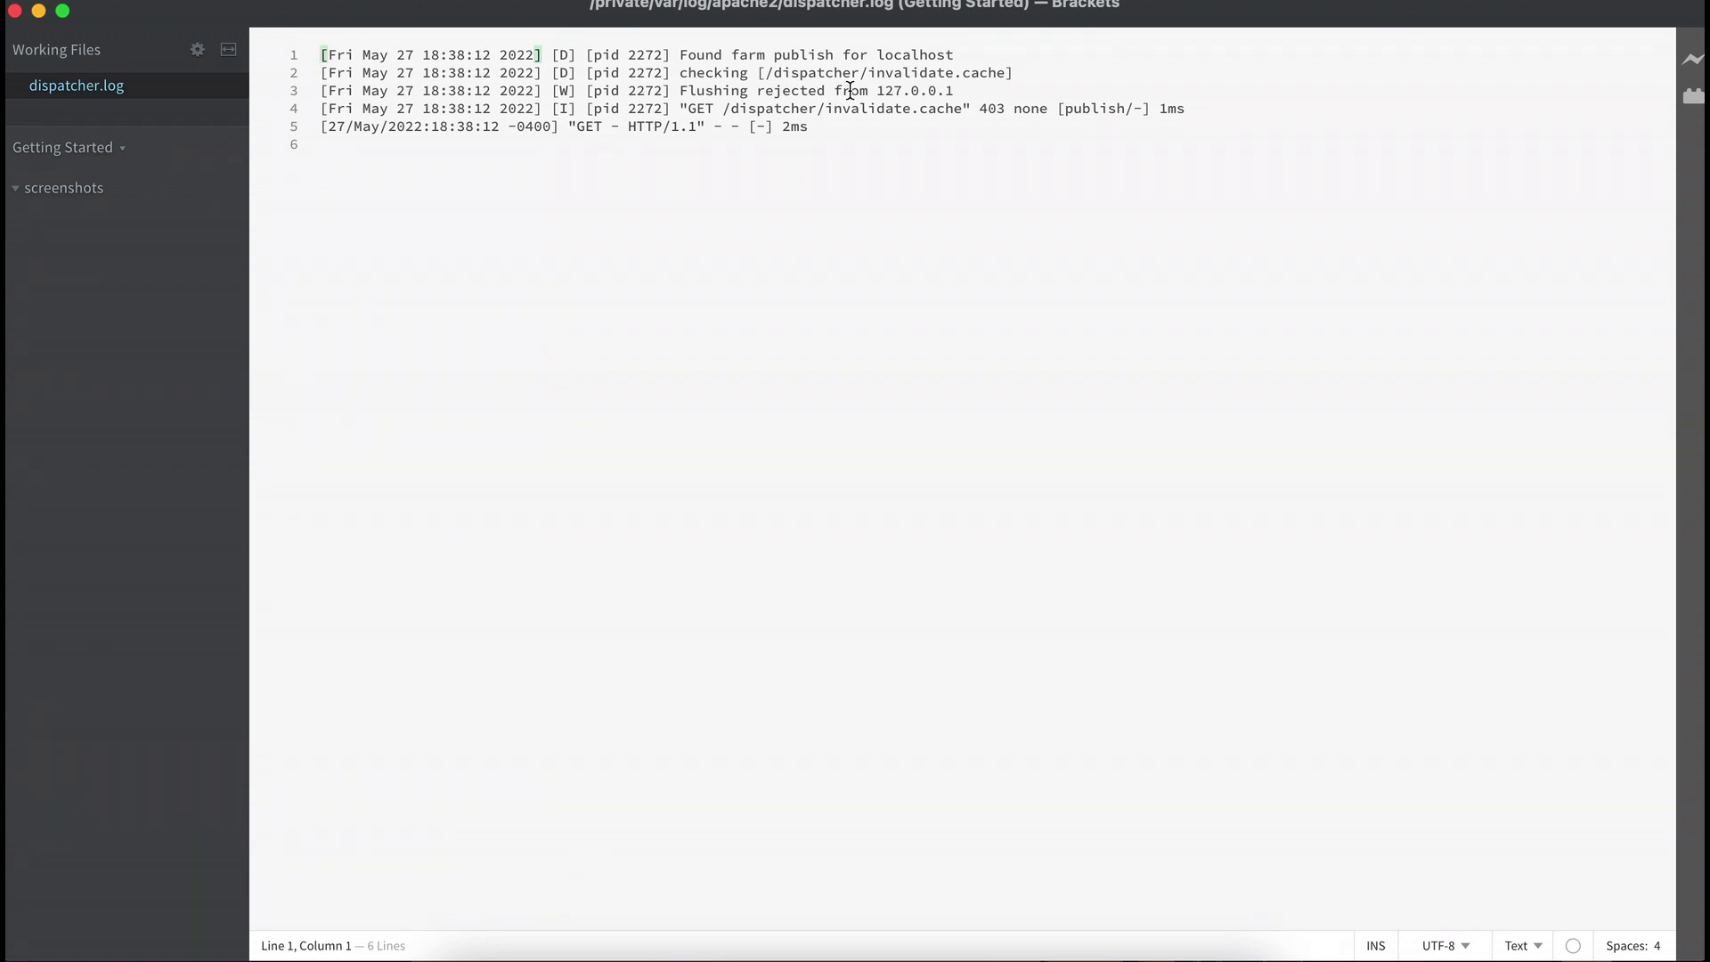
{"action": "left_click_drag", "start_coordinate": [877, 91], "coordinate": [960, 91]}
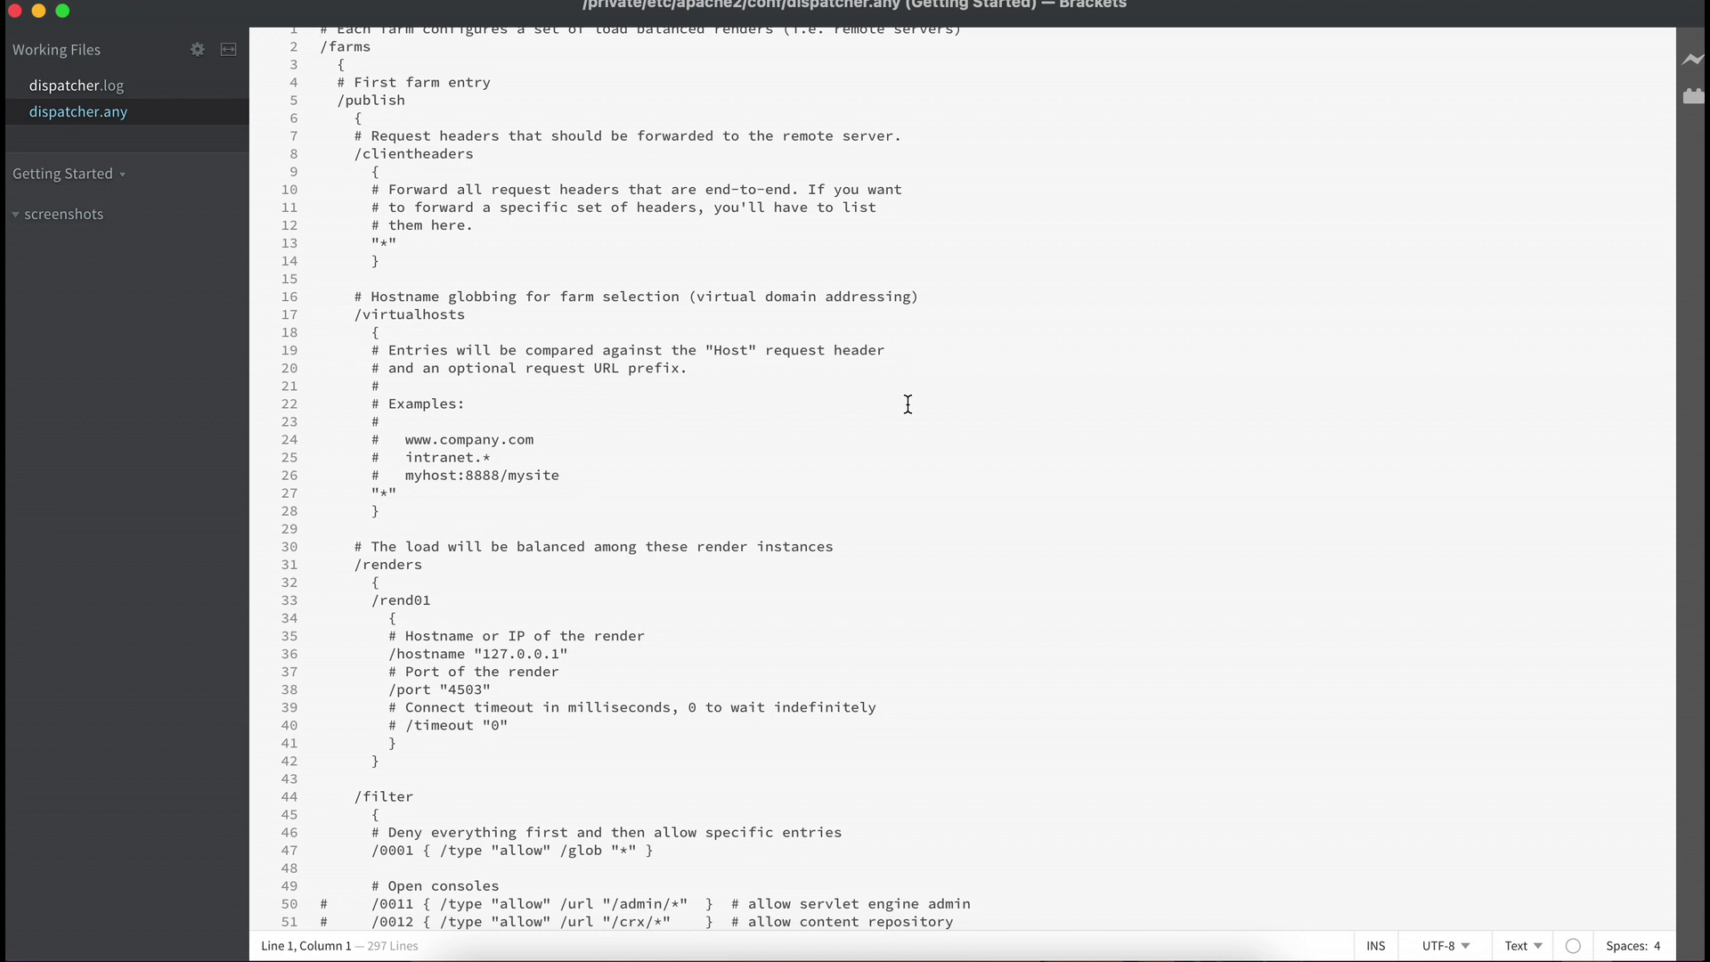
Step: Locate the allowedClients section in dispatcher.any and examine its /0000 rule
{"action": "scroll", "coordinate": [908, 405], "scroll_direction": "down", "scroll_amount": 1}
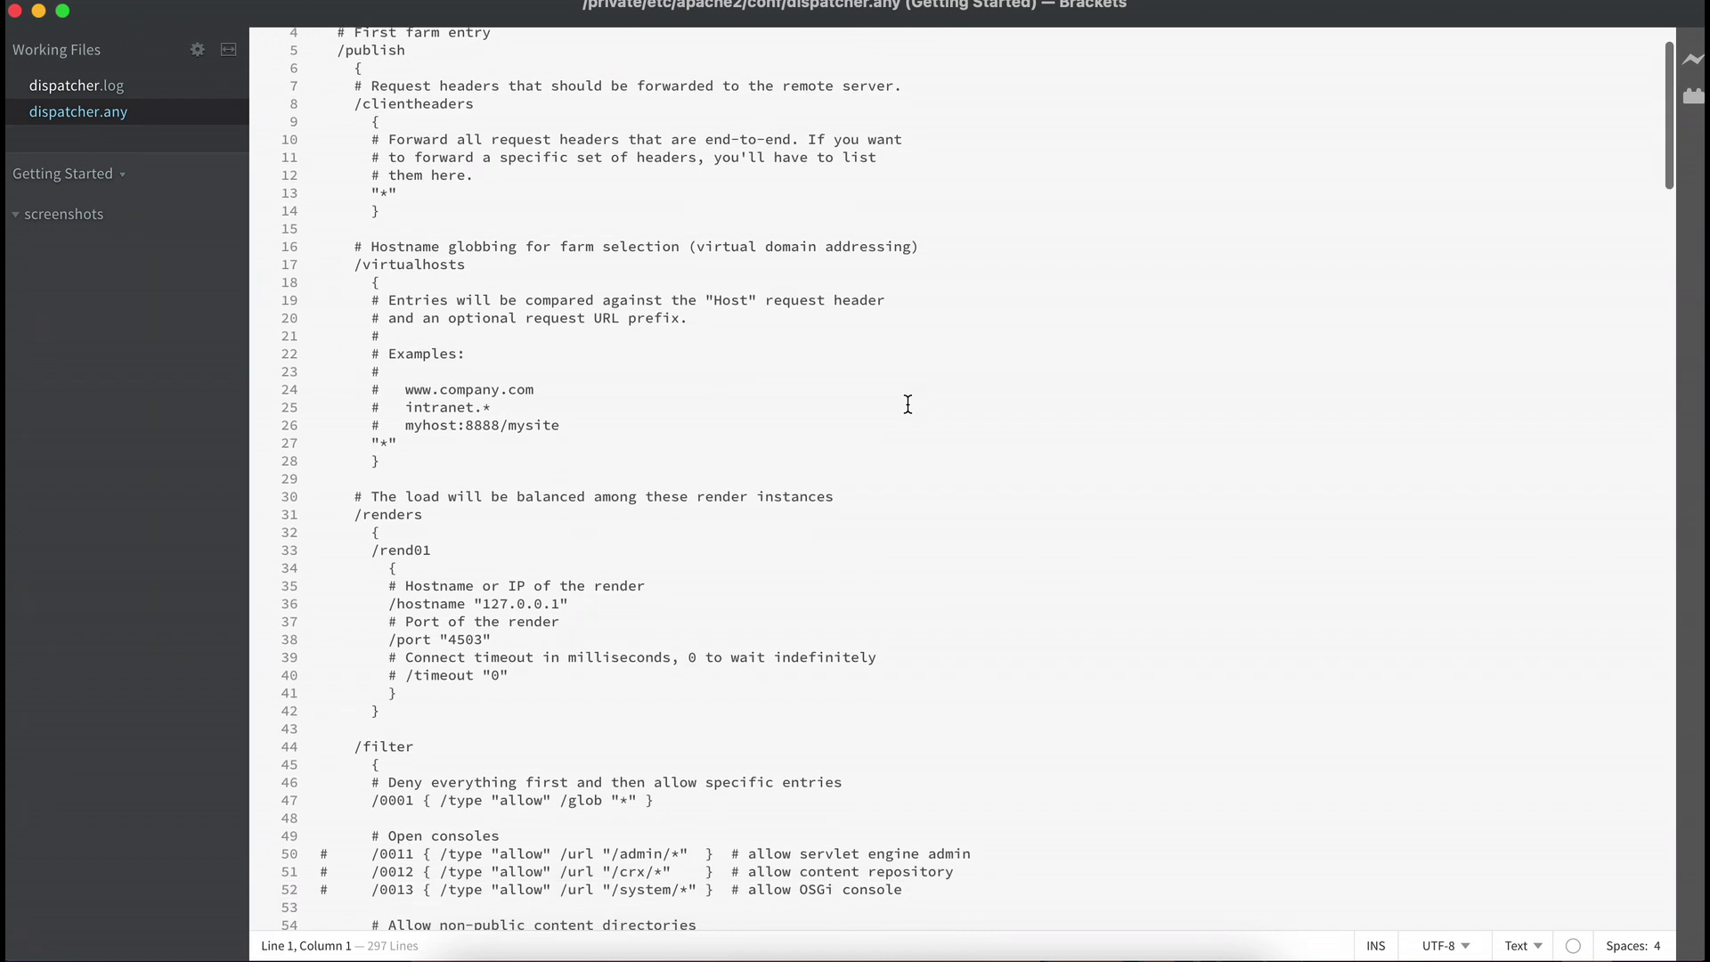
{"action": "scroll", "coordinate": [907, 404], "scroll_direction": "down", "scroll_amount": 18}
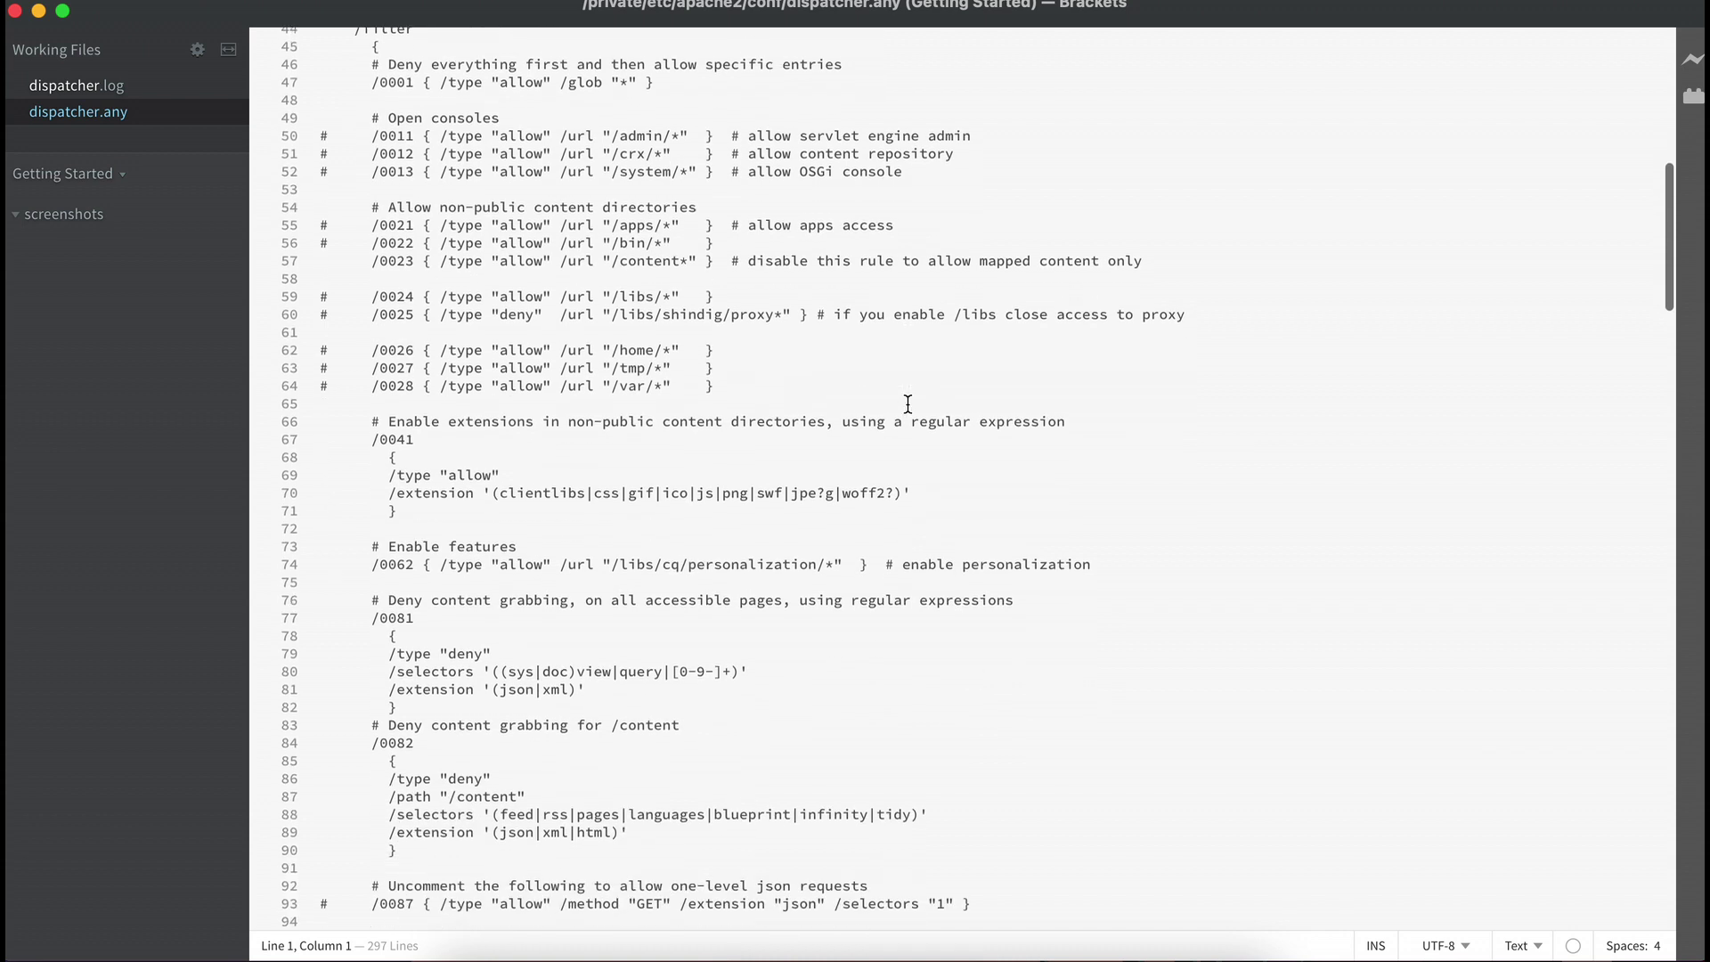
{"action": "scroll", "coordinate": [907, 404], "scroll_direction": "down", "scroll_amount": 7}
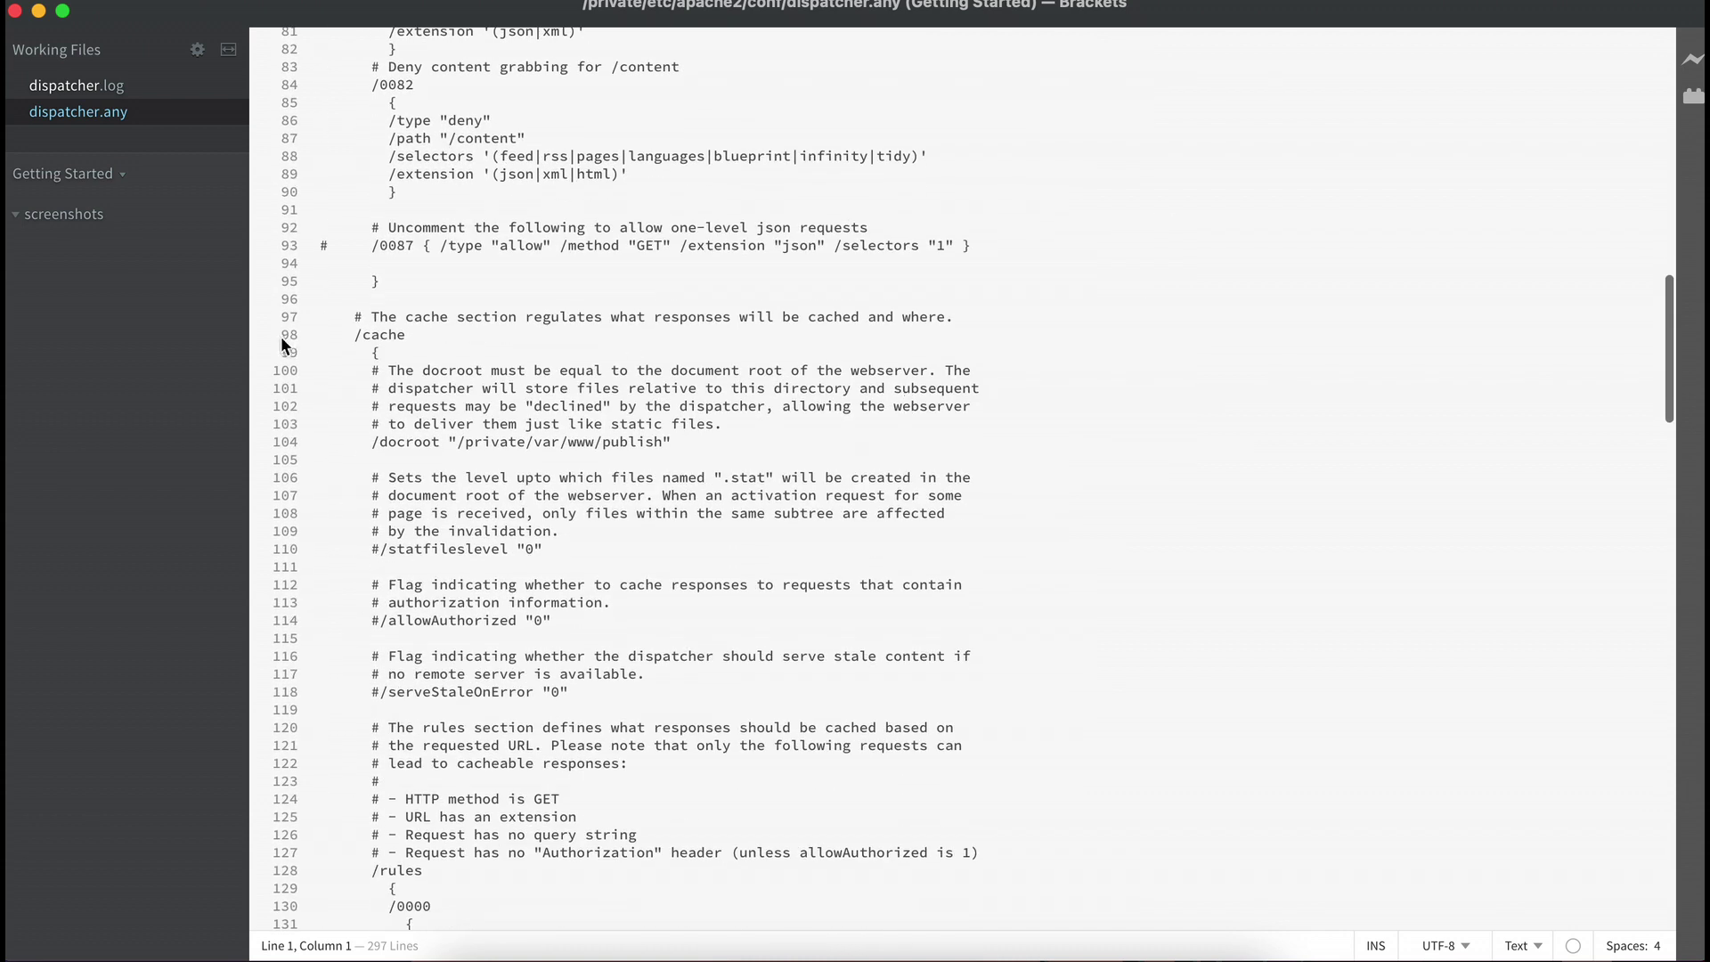
{"action": "left_click", "coordinate": [381, 354]}
{"action": "scroll", "coordinate": [538, 414], "scroll_direction": "down", "scroll_amount": 10}
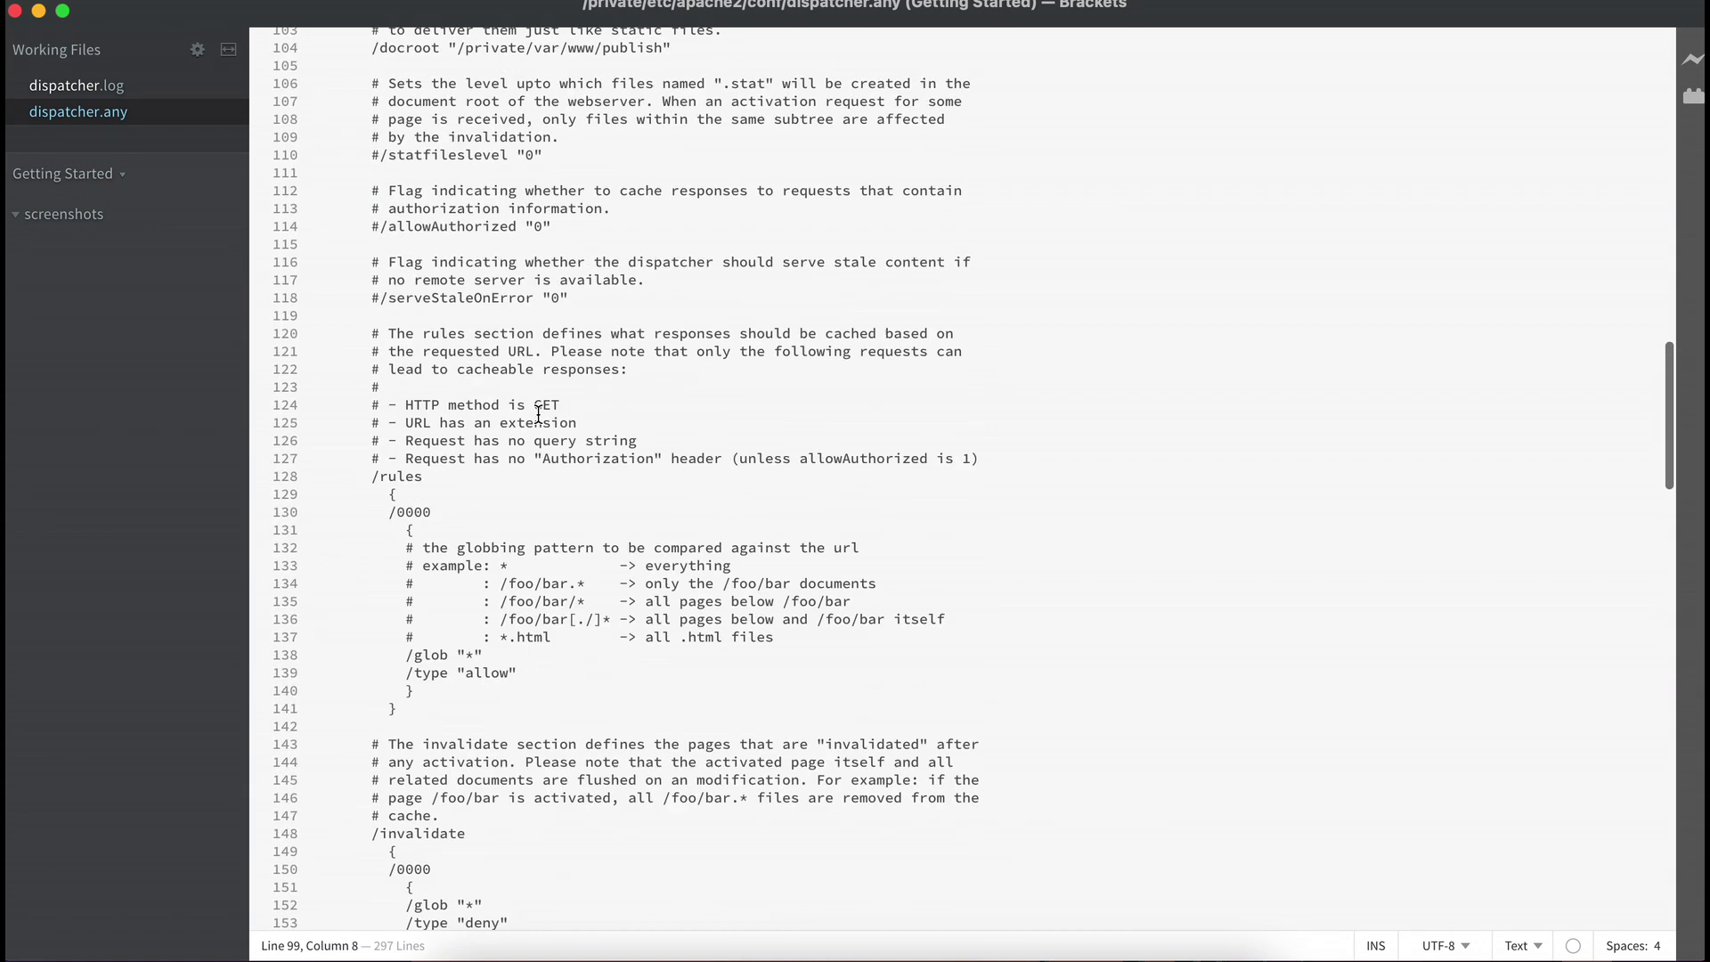
{"action": "scroll", "coordinate": [538, 414], "scroll_direction": "down", "scroll_amount": 14}
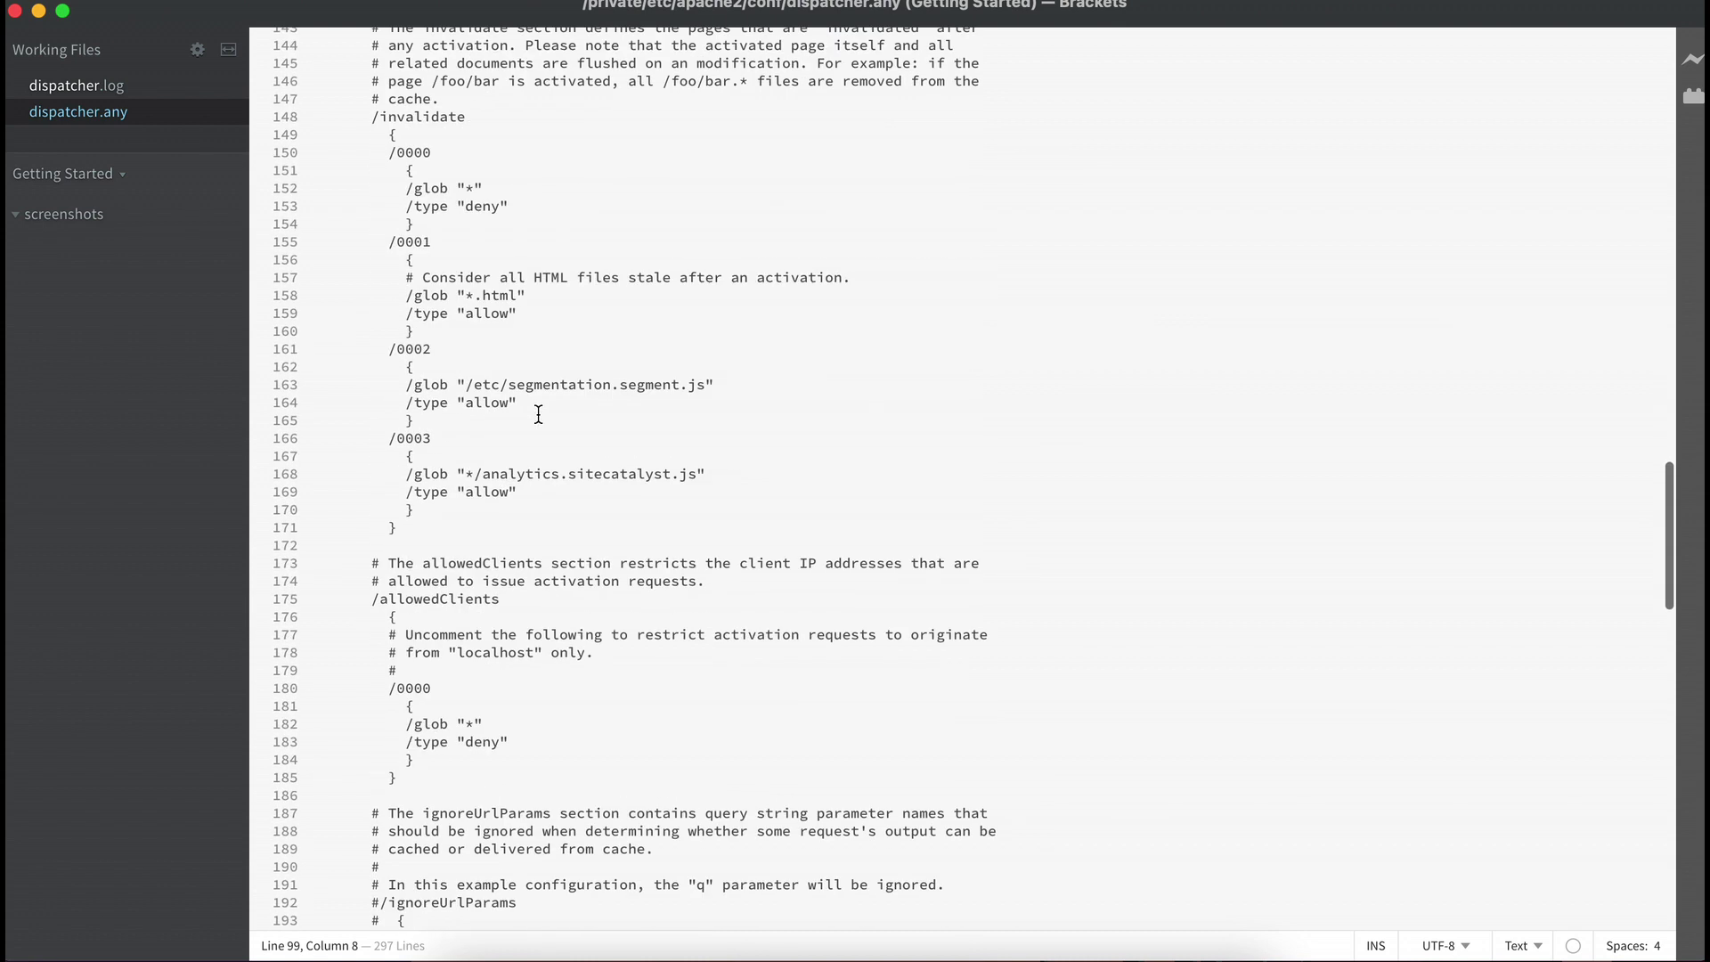
{"action": "scroll", "coordinate": [538, 414], "scroll_direction": "down", "scroll_amount": 4}
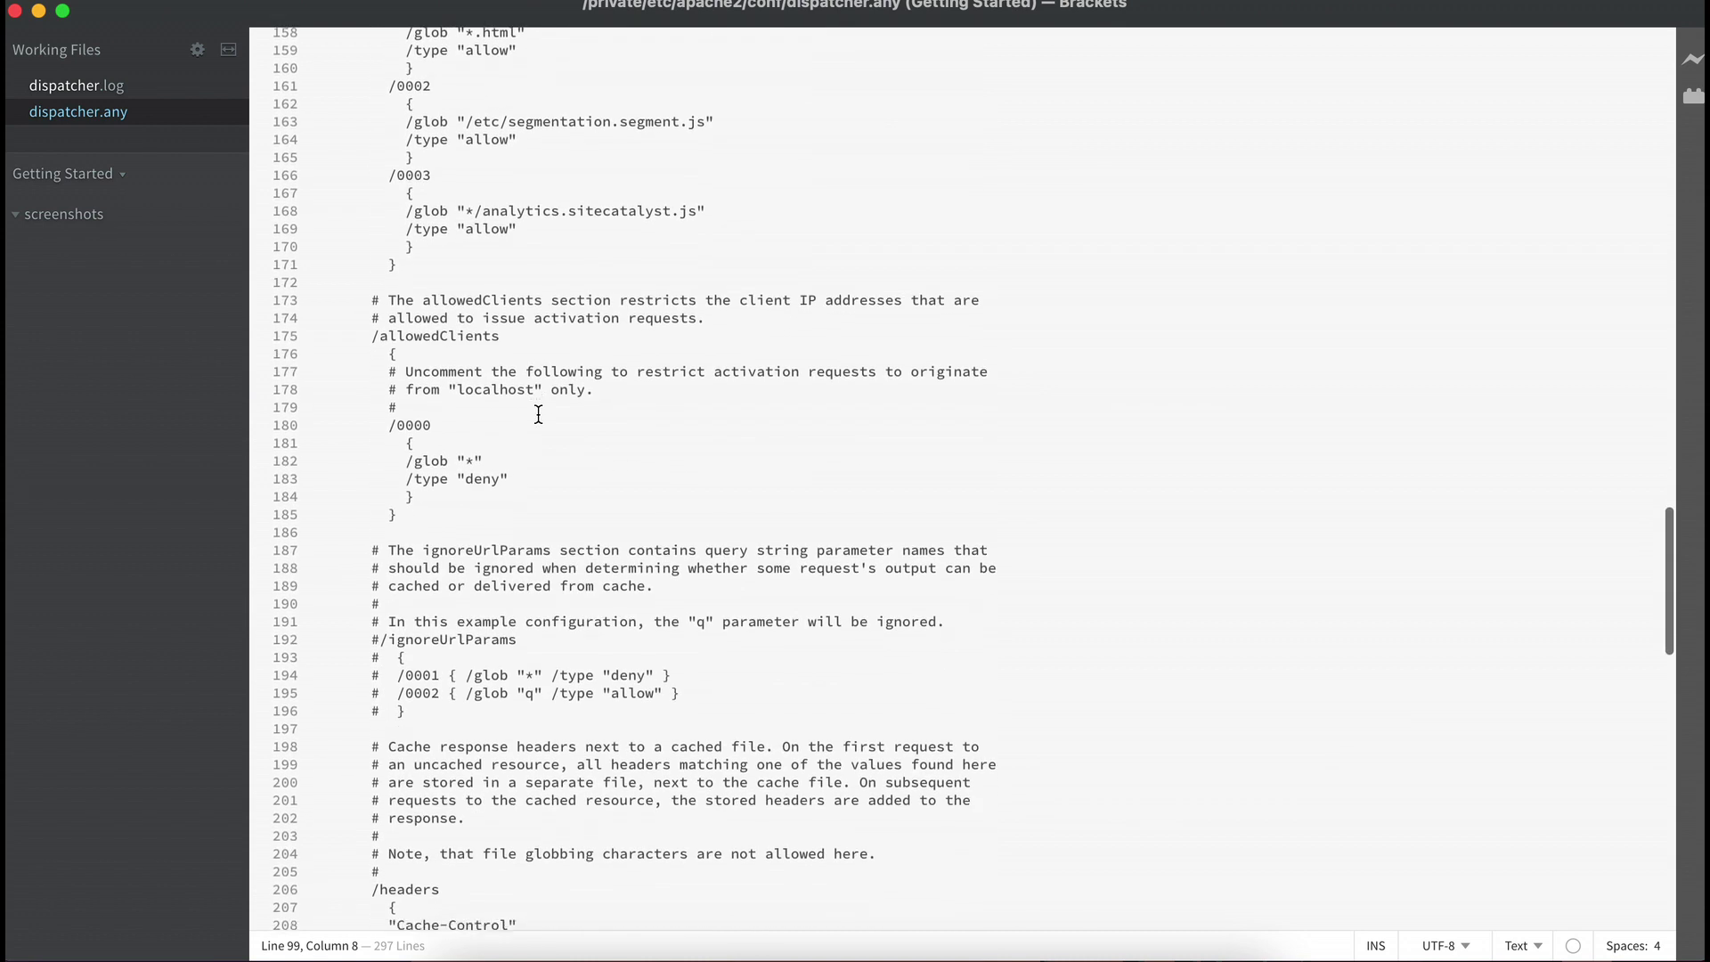
{"action": "scroll", "coordinate": [538, 414], "scroll_direction": "down", "scroll_amount": 2}
{"action": "scroll", "coordinate": [538, 414], "scroll_direction": "up", "scroll_amount": 1}
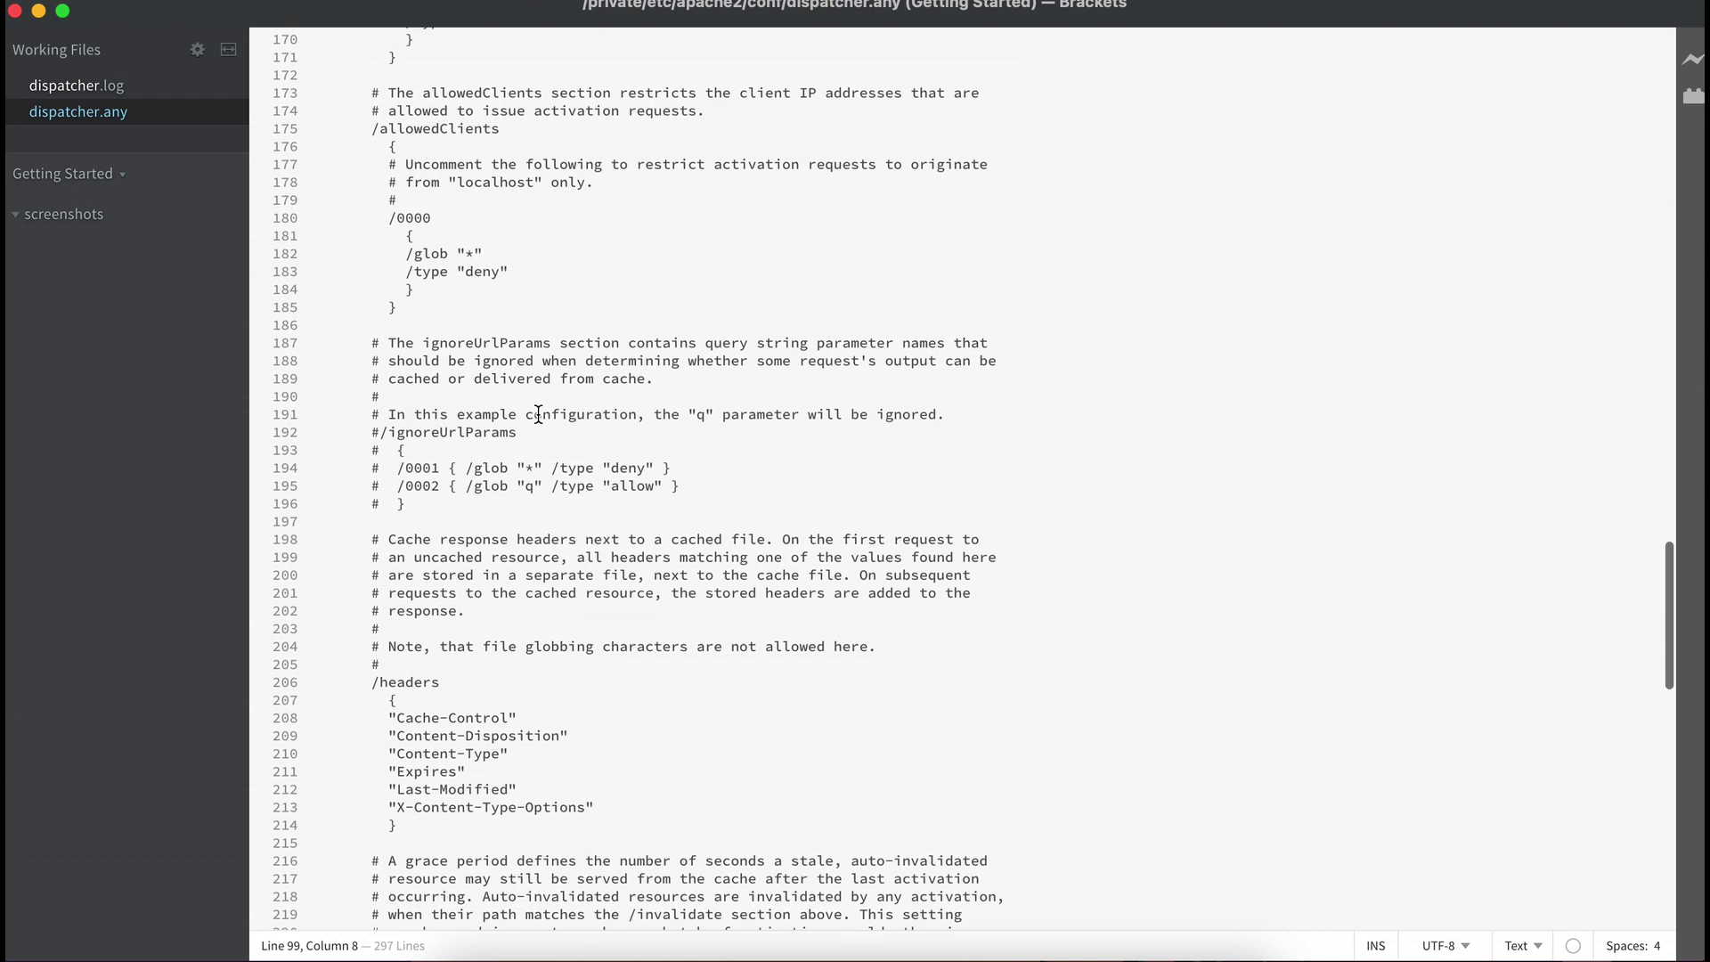
{"action": "scroll", "coordinate": [538, 414], "scroll_direction": "up", "scroll_amount": 3}
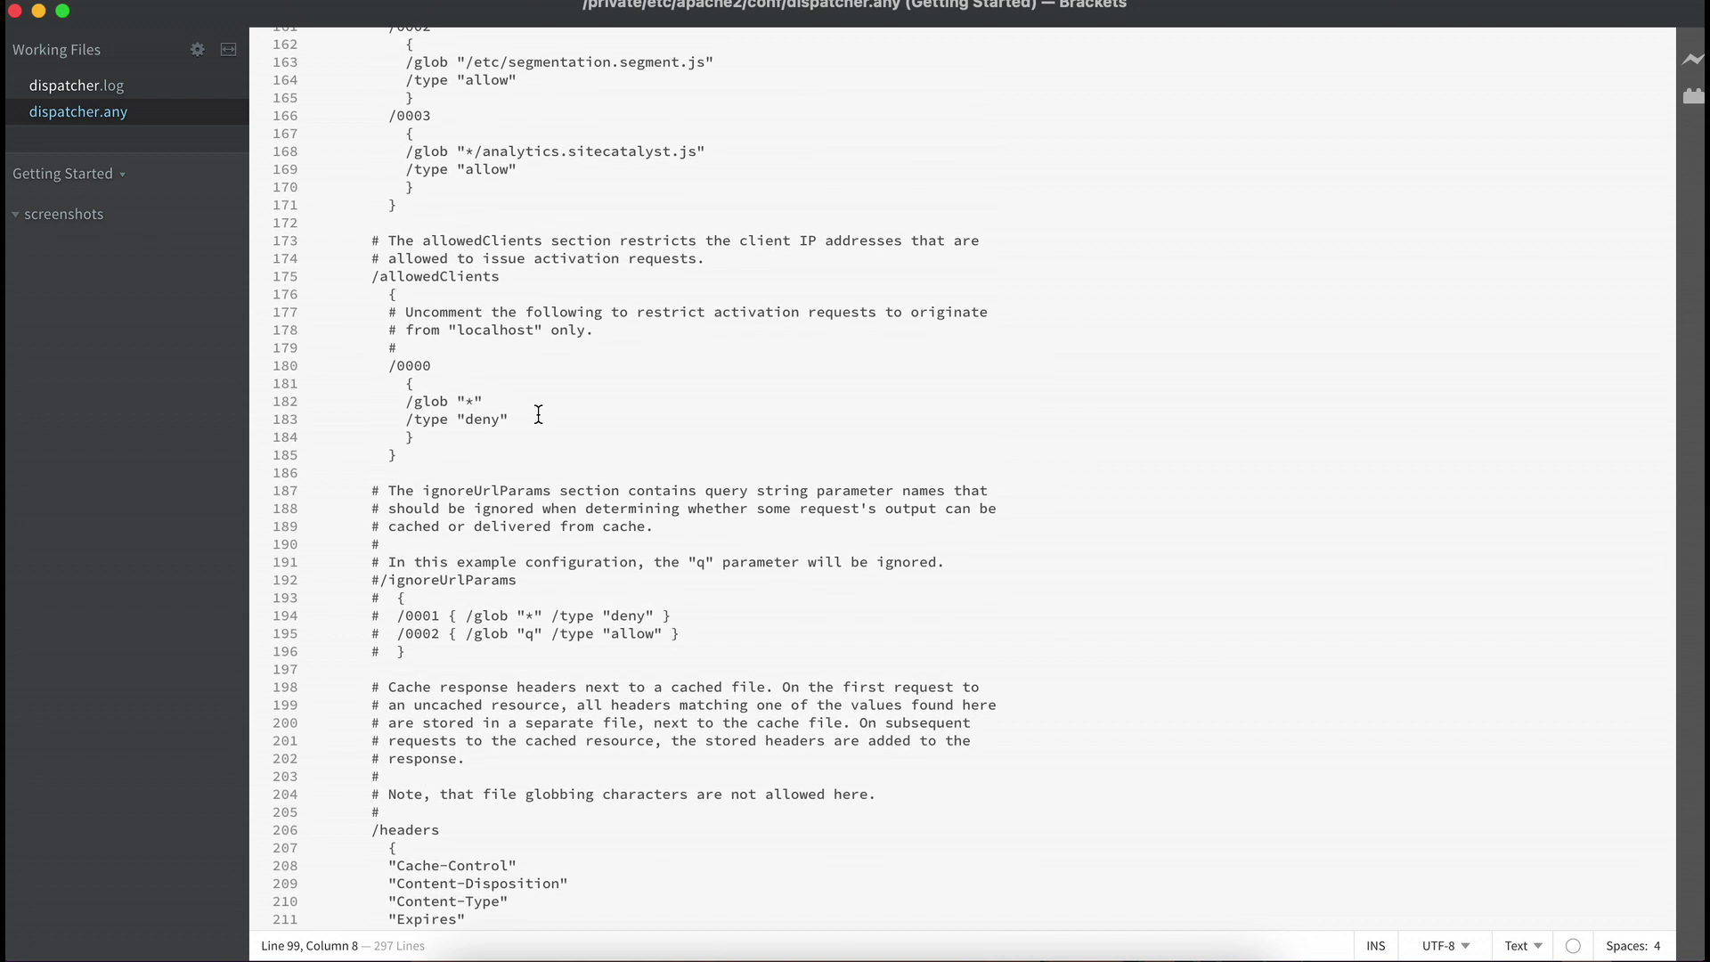
{"action": "double_click", "coordinate": [412, 288]}
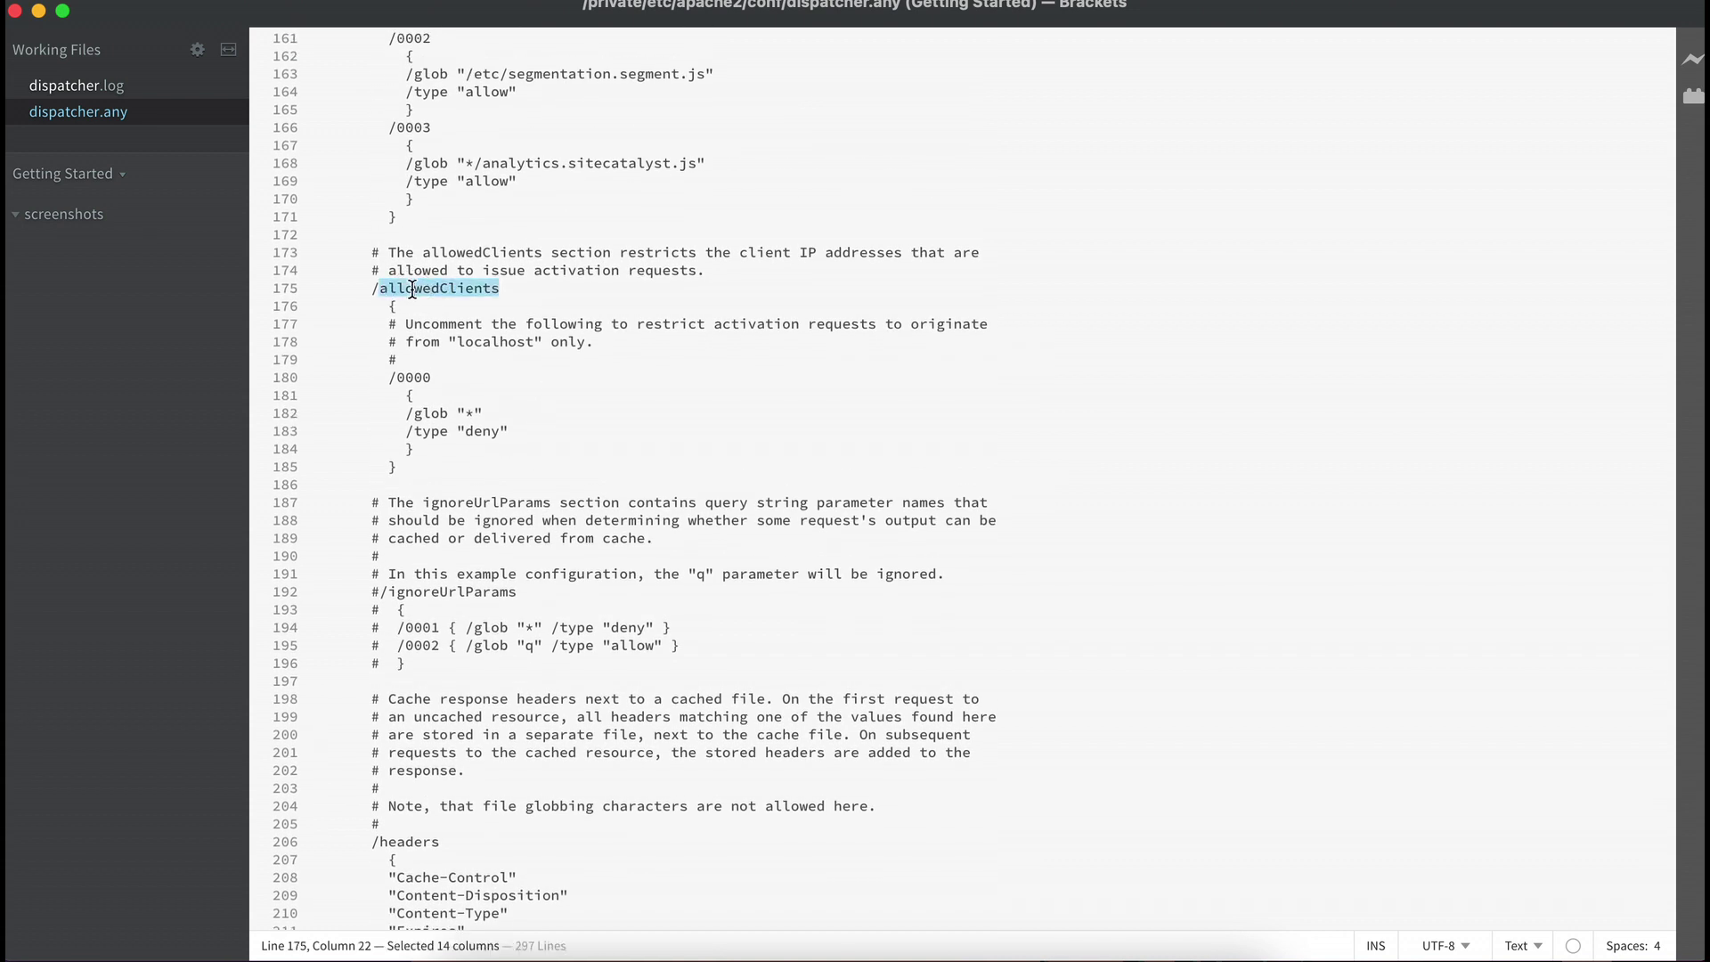
{"action": "left_click_drag", "start_coordinate": [404, 394], "coordinate": [512, 437]}
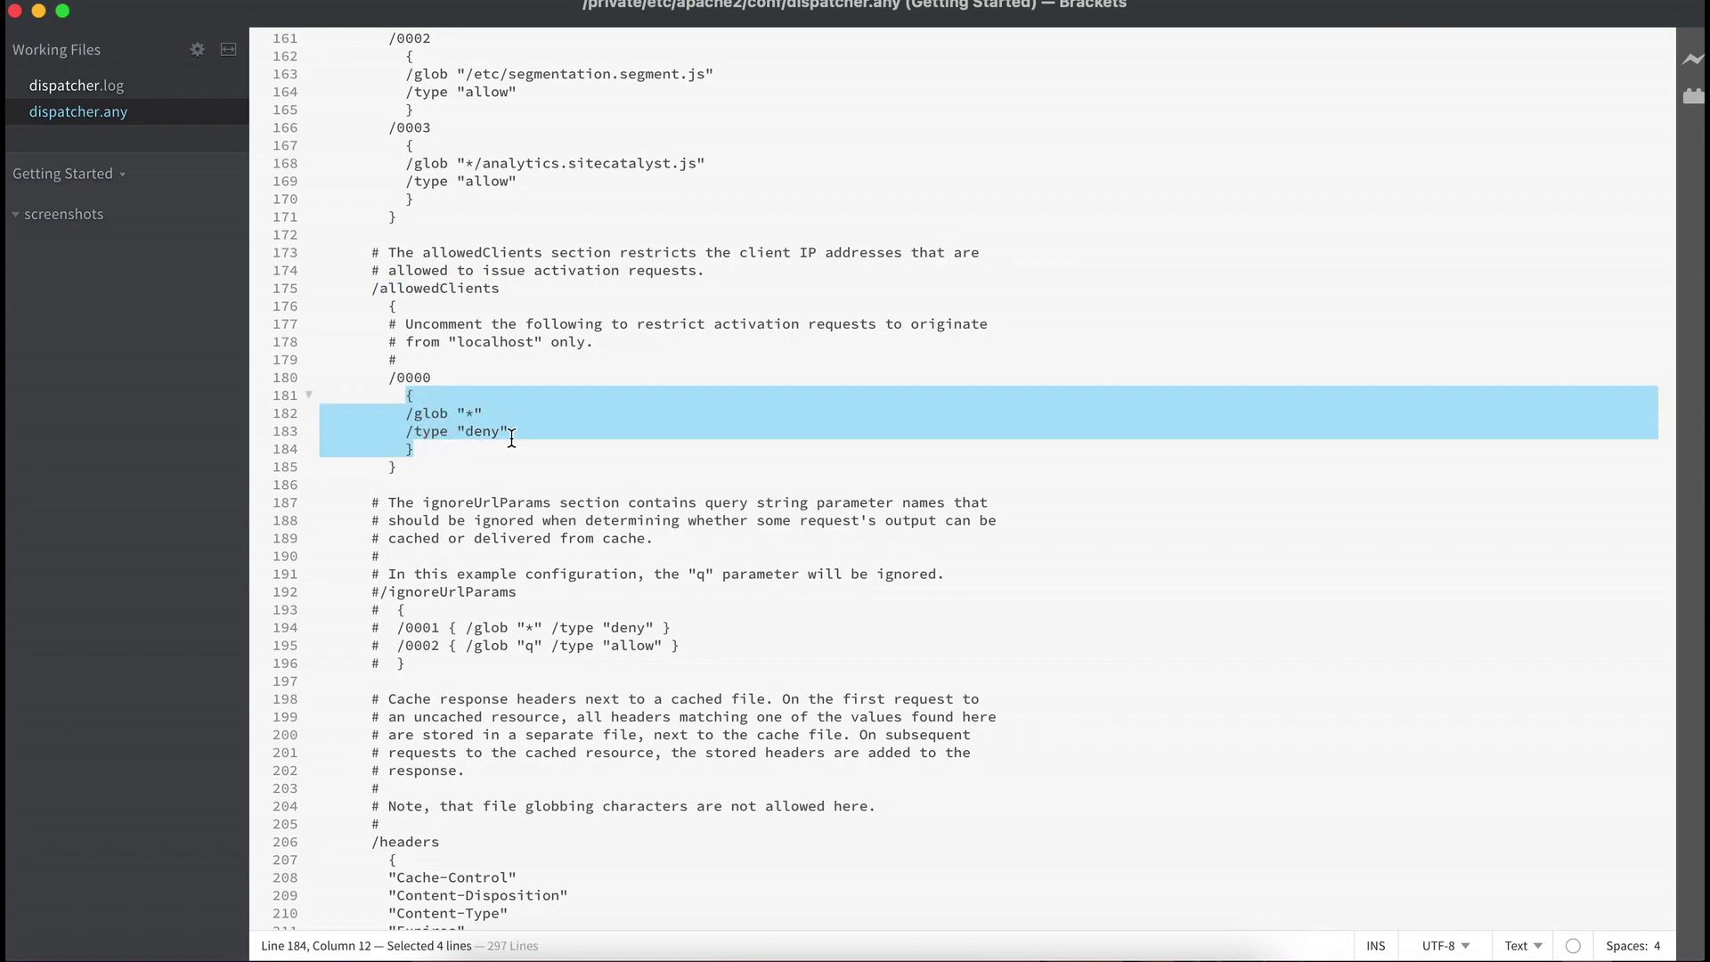
Step: Duplicate the /0000 rule block directly below itself in the allowedClients section and adjust the copy's indentation
{"action": "left_click", "coordinate": [437, 449]}
{"action": "left_click_drag", "start_coordinate": [426, 448], "coordinate": [285, 379]}
{"action": "key", "text": "ctrl+c"}
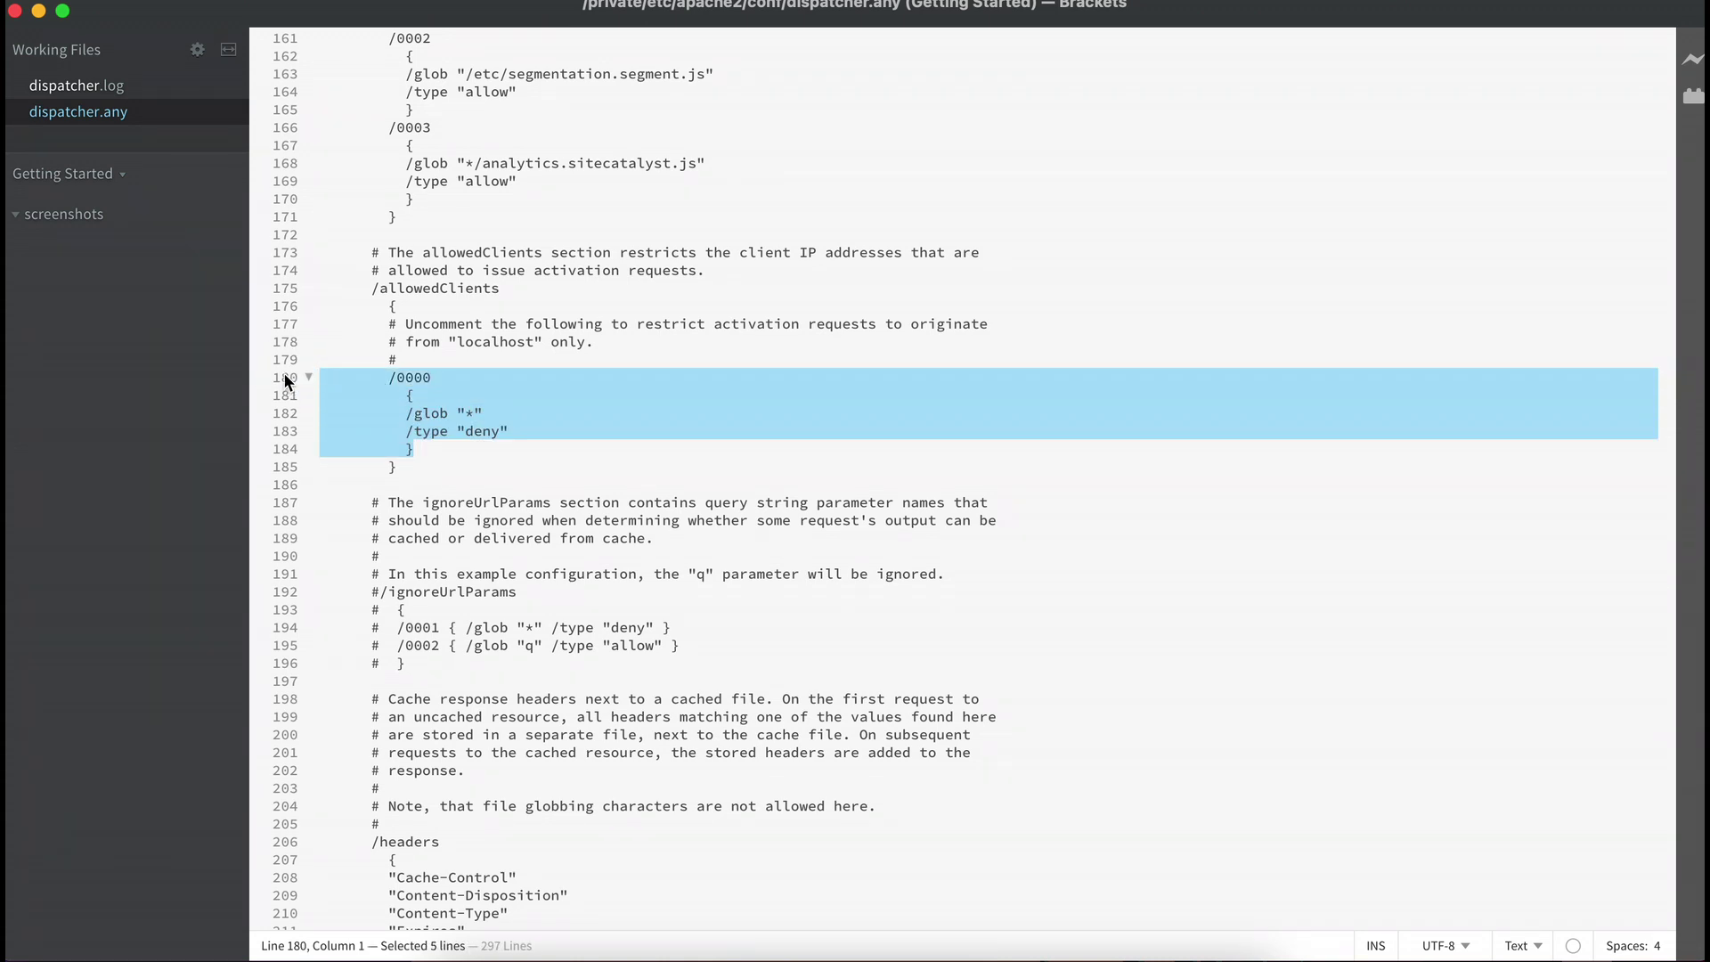
{"action": "left_click", "coordinate": [424, 449]}
{"action": "key", "text": "Return"}
{"action": "key", "text": "ctrl+v"}
{"action": "left_click", "coordinate": [475, 466]}
{"action": "key", "text": "BackSpace"}
{"action": "key", "text": "BackSpace"}
{"action": "key", "text": "BackSpace"}
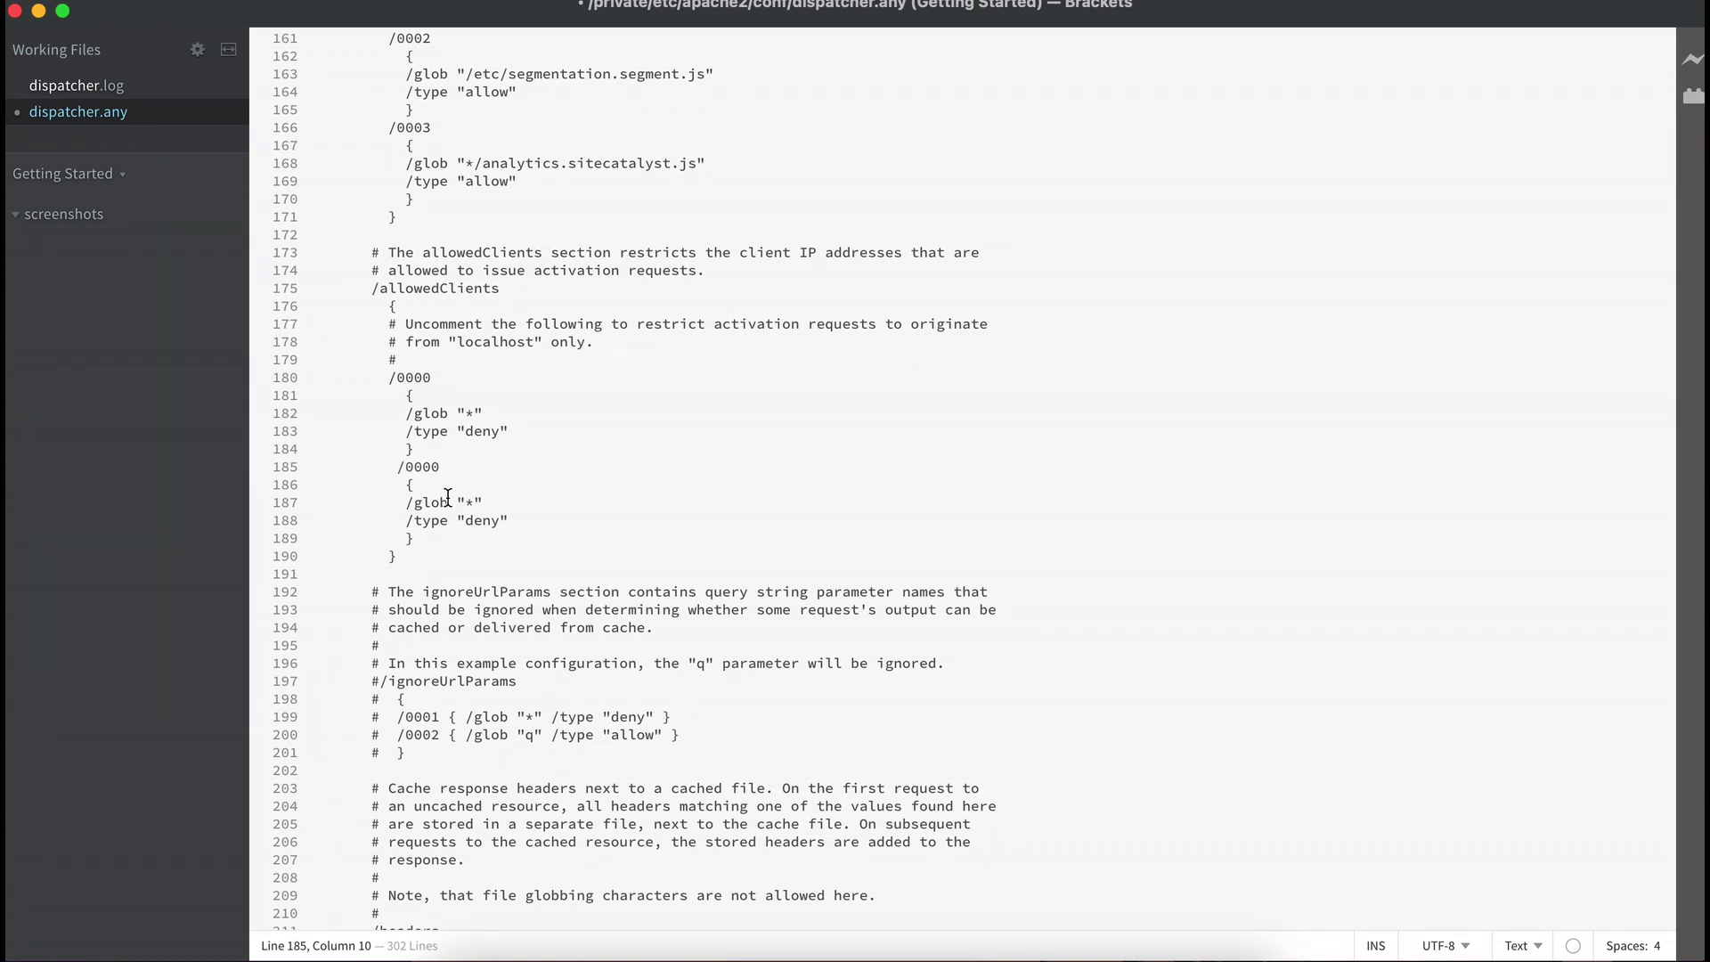
Step: Renumber the copied allowedClients rule to /0001, set its glob to "127.0.0.1" and type to "allow", and save dispatcher.any
{"action": "left_click", "coordinate": [443, 468]}
{"action": "key", "text": "BackSpace"}
{"action": "type", "text": "127.0.0.1"}
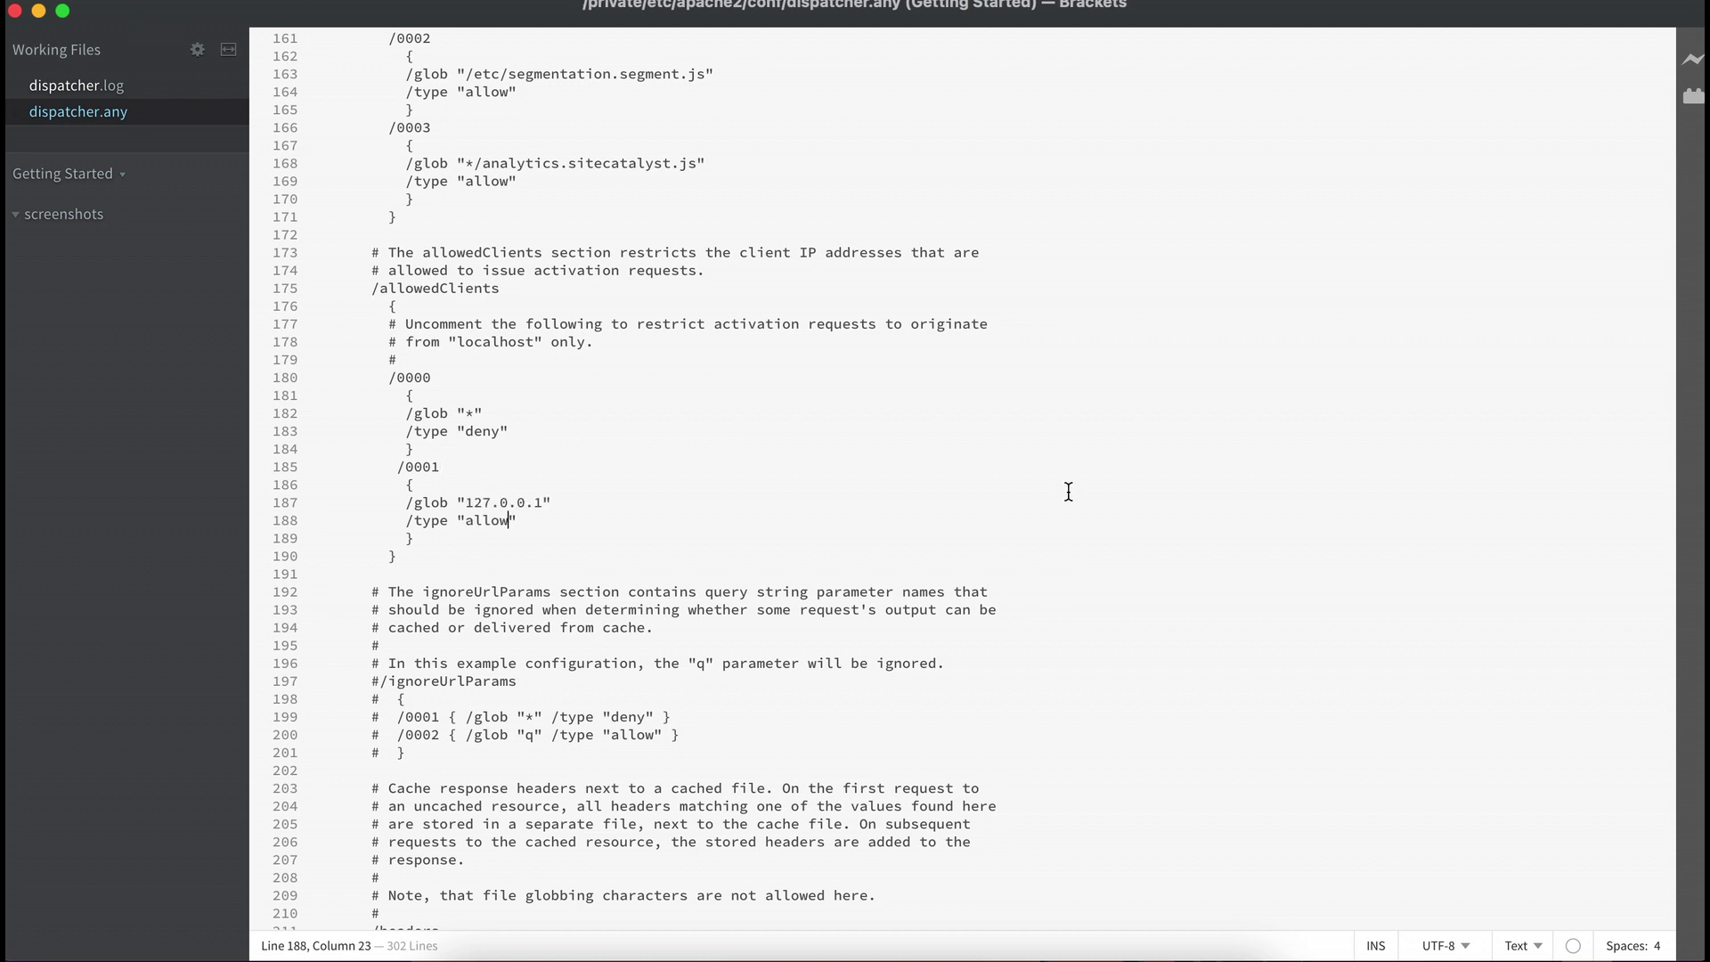
{"action": "left_click_drag", "start_coordinate": [388, 466], "coordinate": [464, 543]}
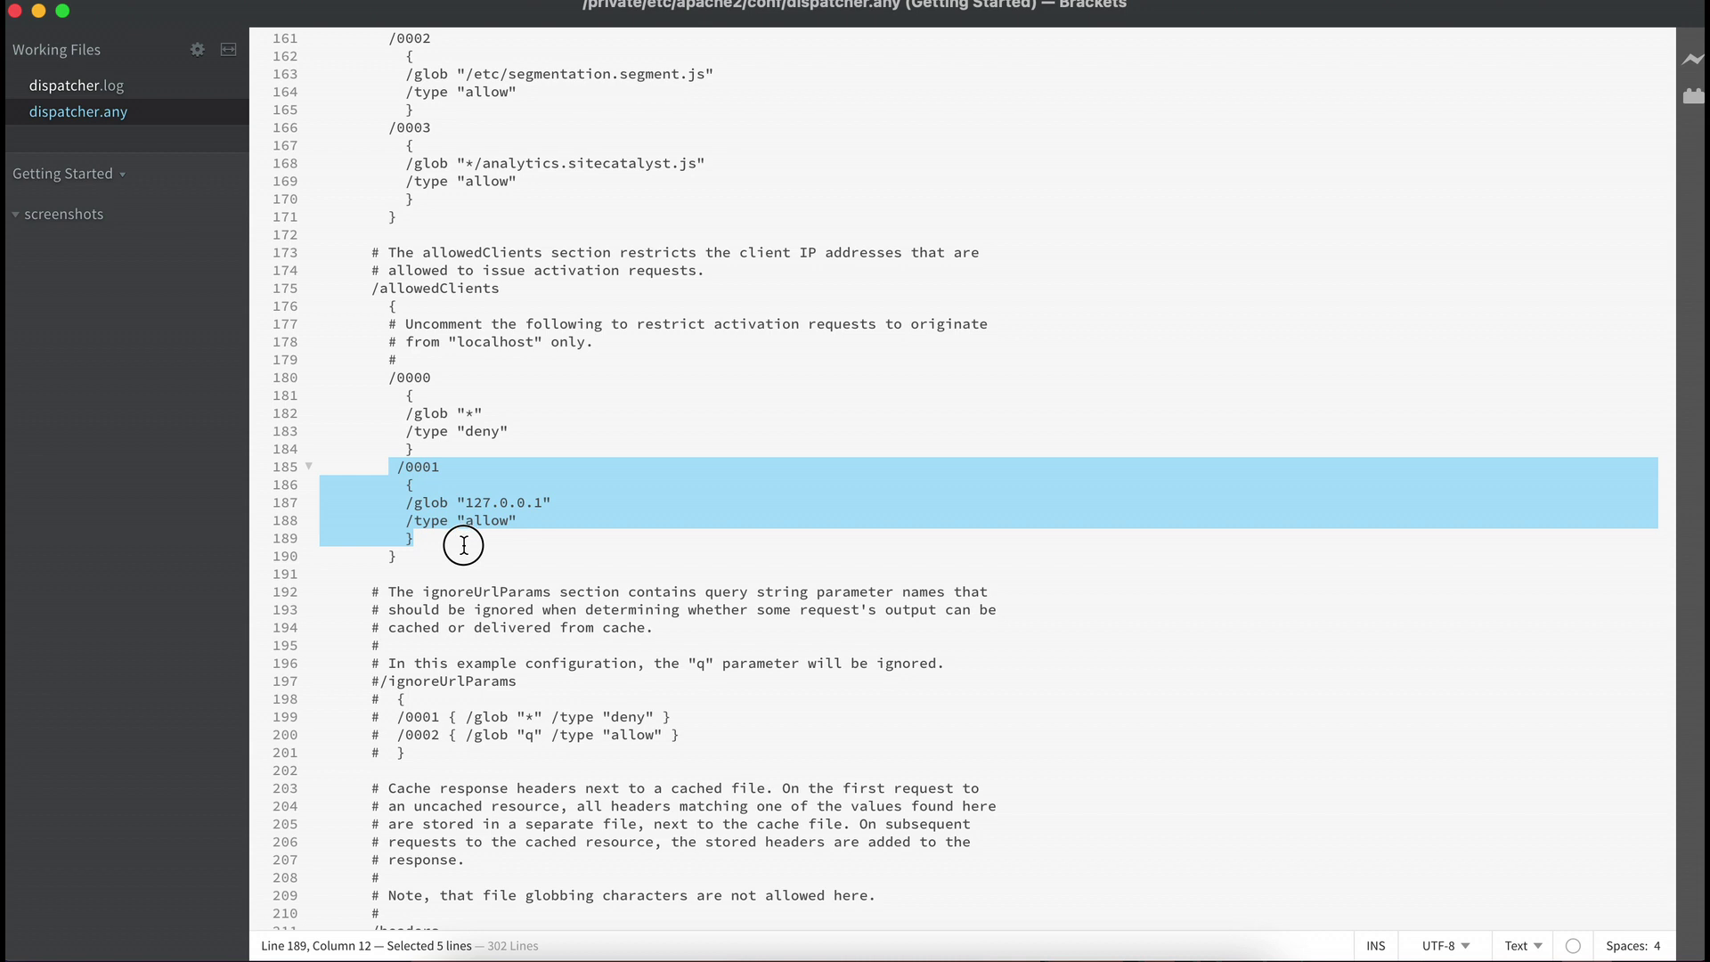
{"action": "left_click", "coordinate": [474, 502]}
{"action": "left_click", "coordinate": [489, 519]}
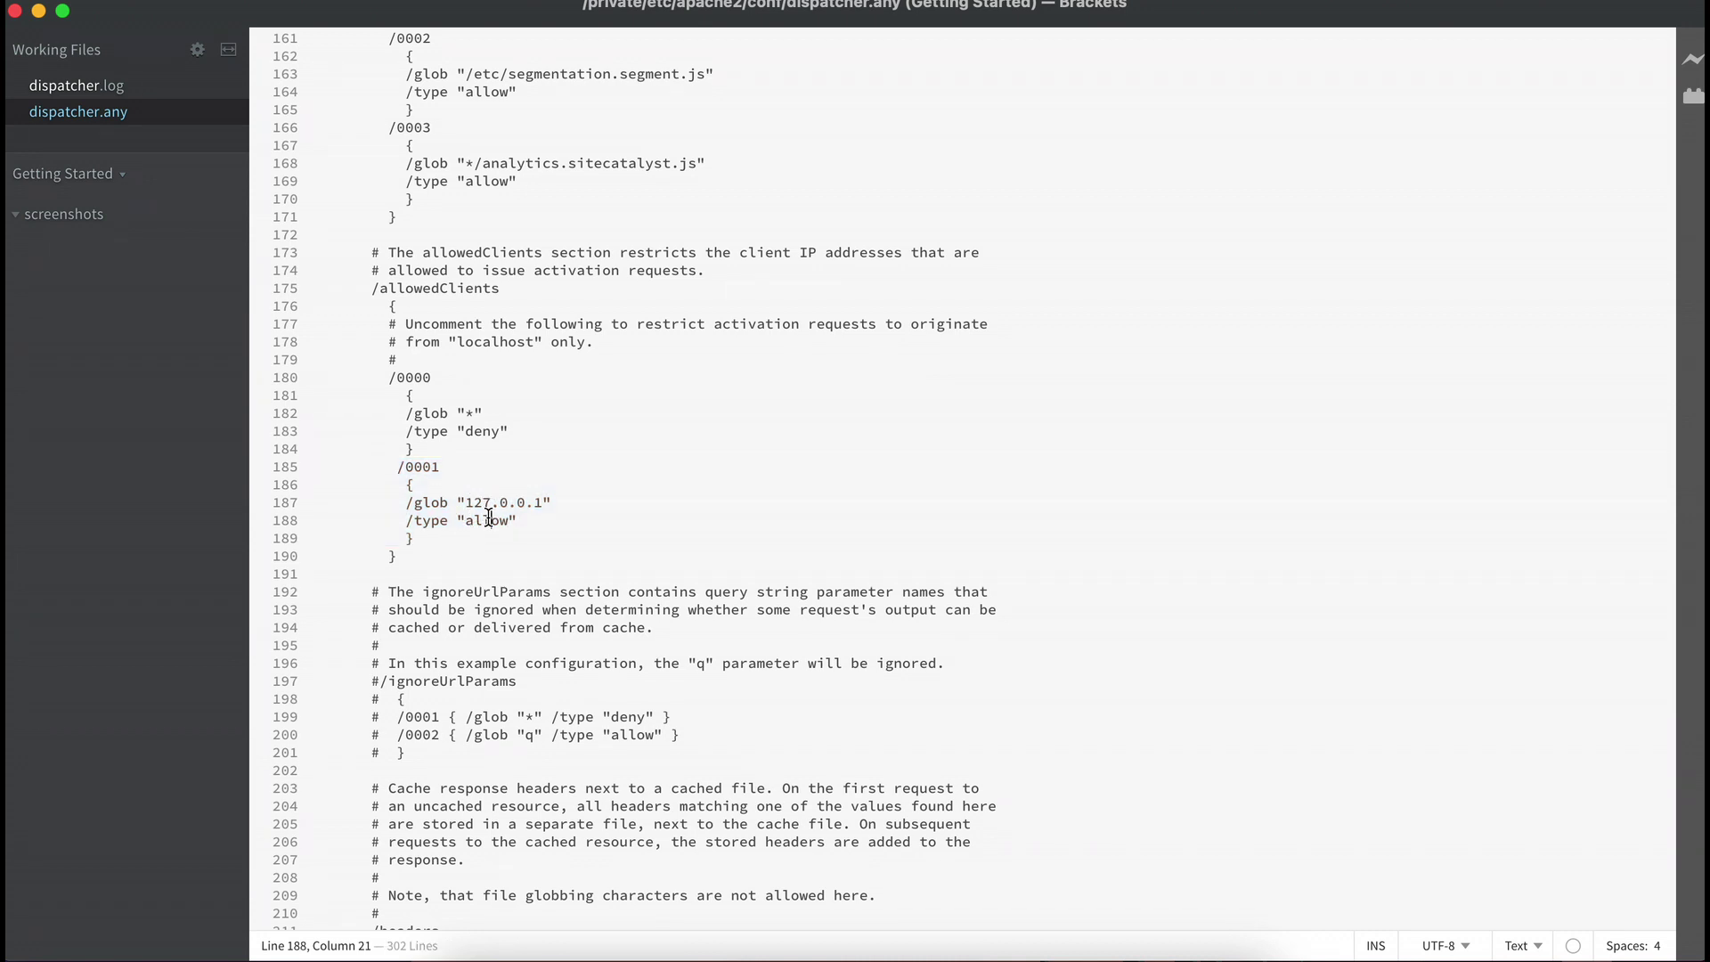
Step: Switch to Chrome, rerun the Dispatcher Flush agent's connection test and examine the replication test result
{"action": "key", "text": "super+Tab"}
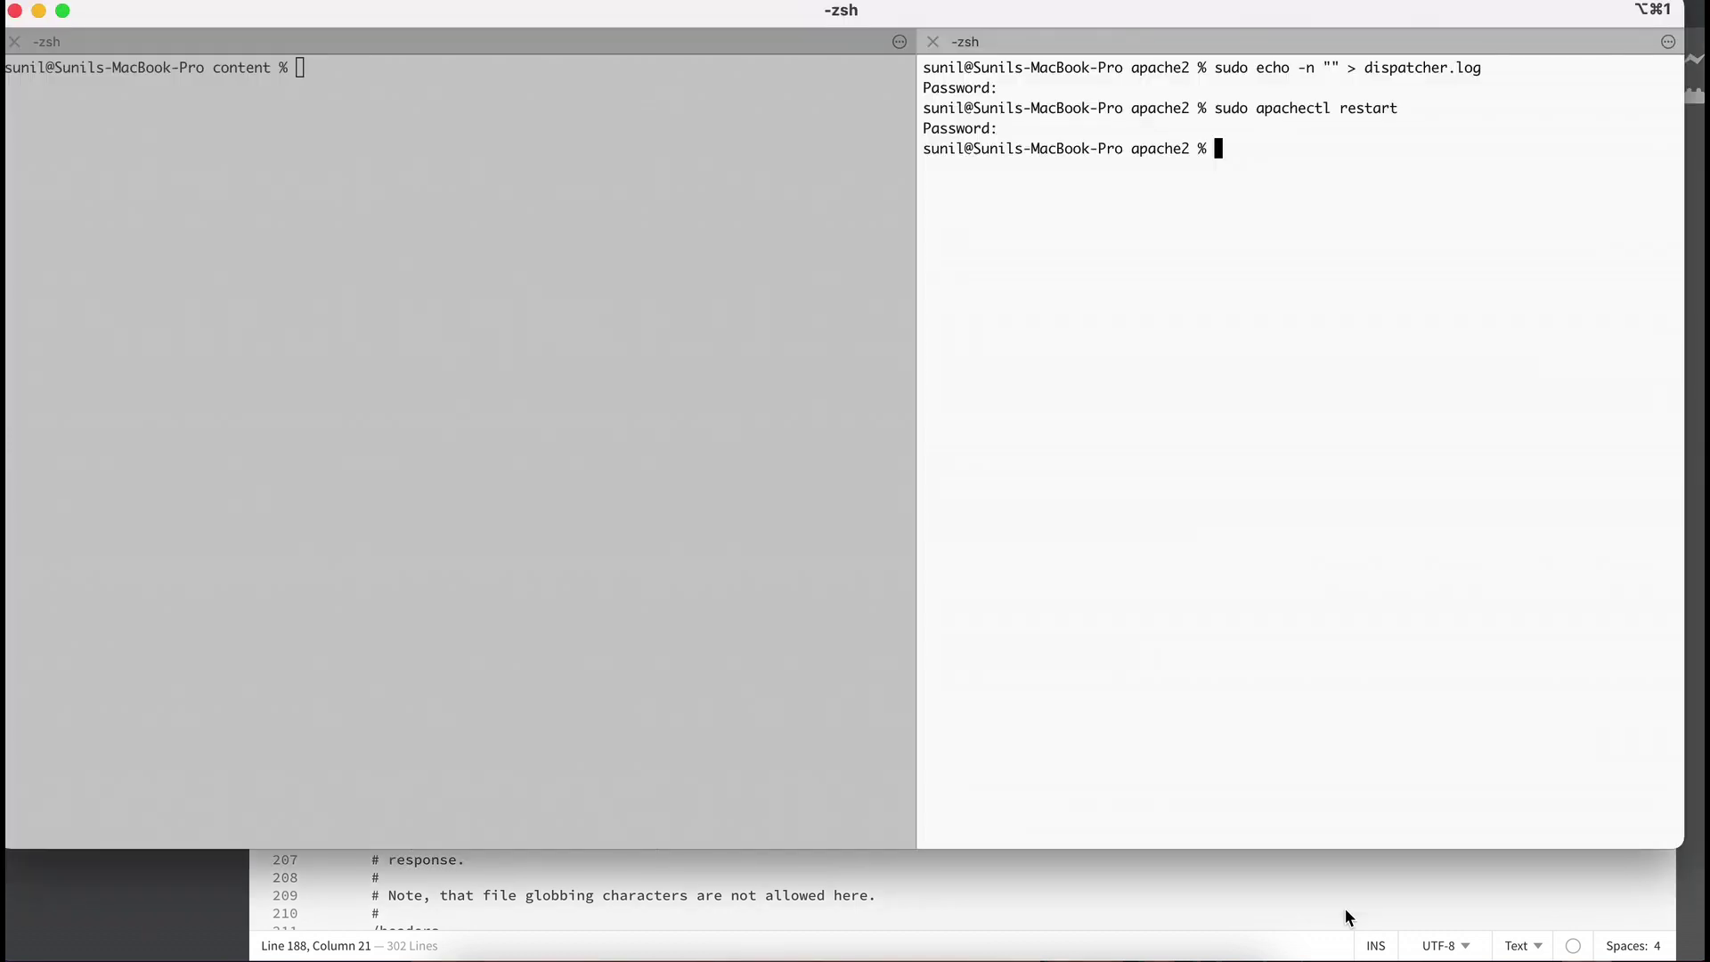
{"action": "left_click", "coordinate": [997, 946]}
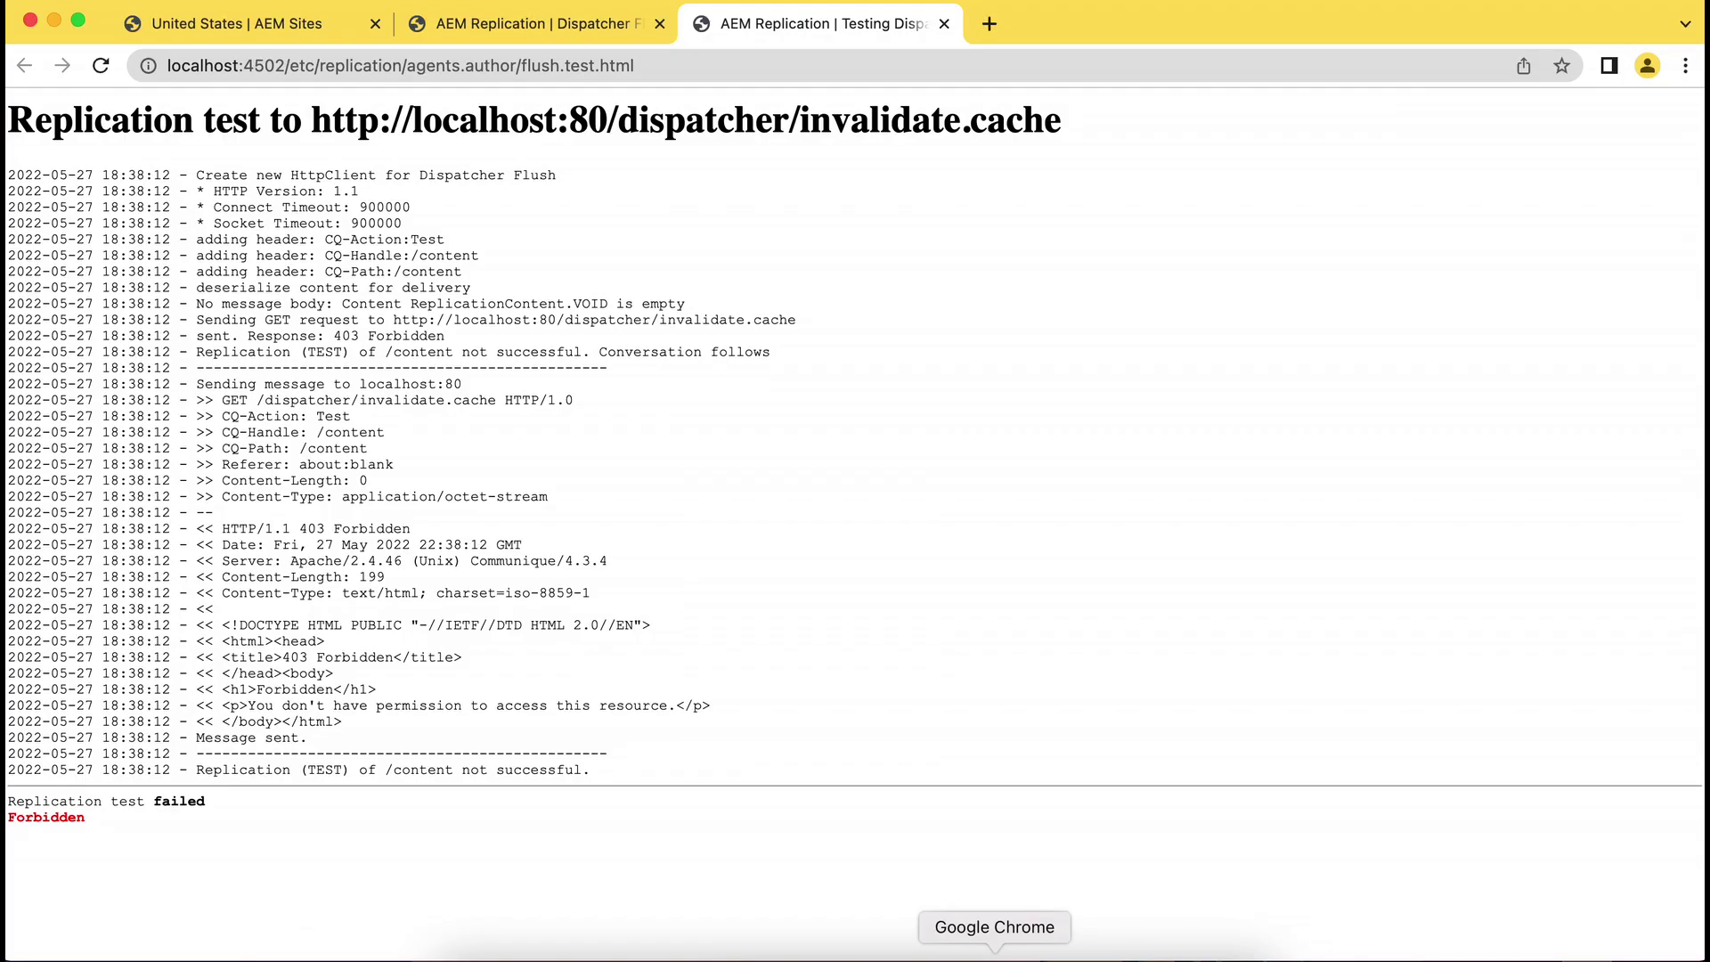
{"action": "left_click", "coordinate": [508, 24]}
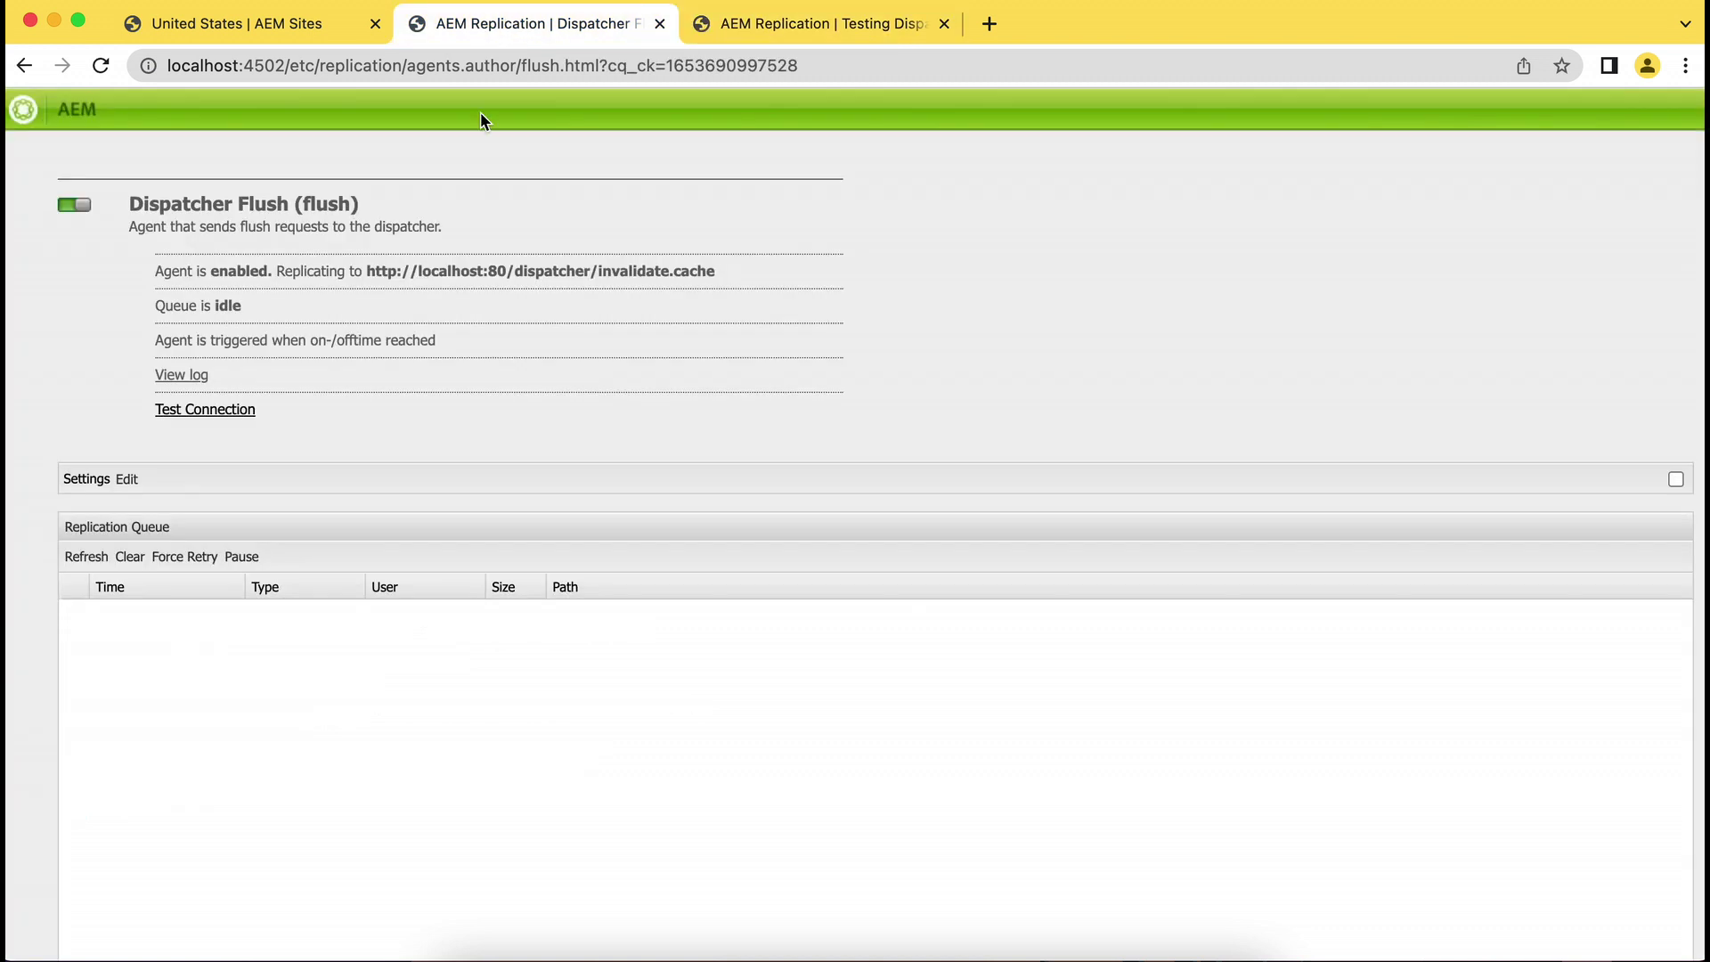
{"action": "left_click", "coordinate": [212, 410]}
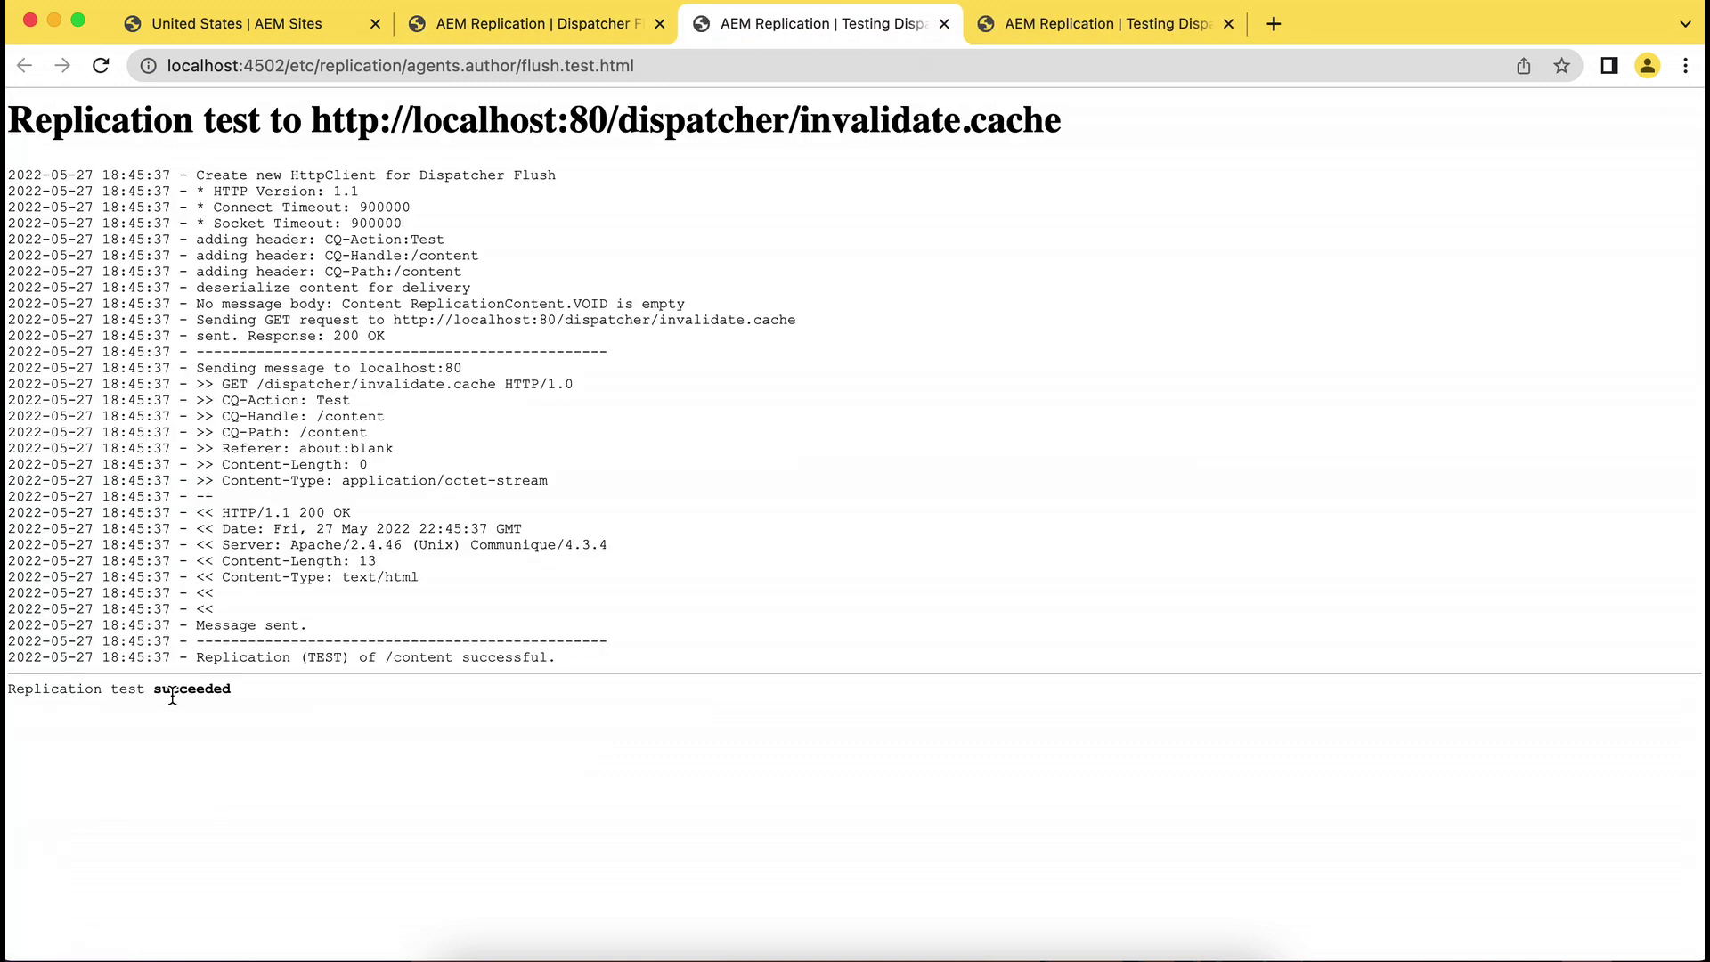
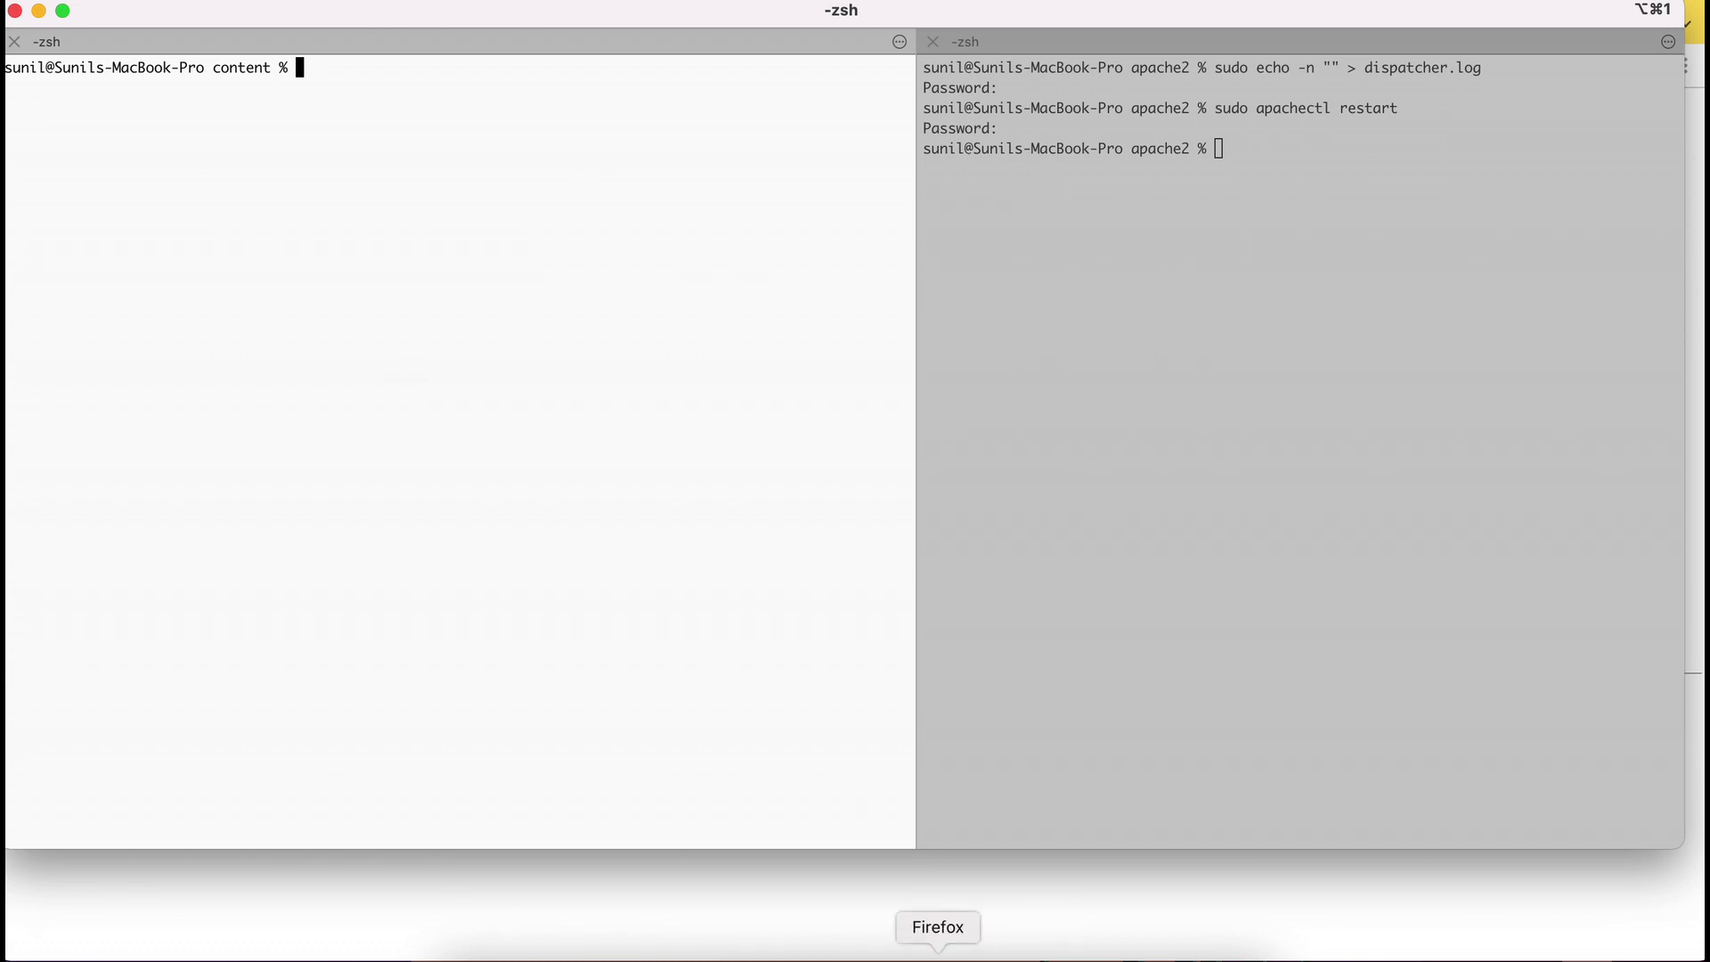
Step: Switch to Firefox and reload the aemgeeks Home page and the We.Retail English page through the dispatcher
{"action": "left_click", "coordinate": [938, 955]}
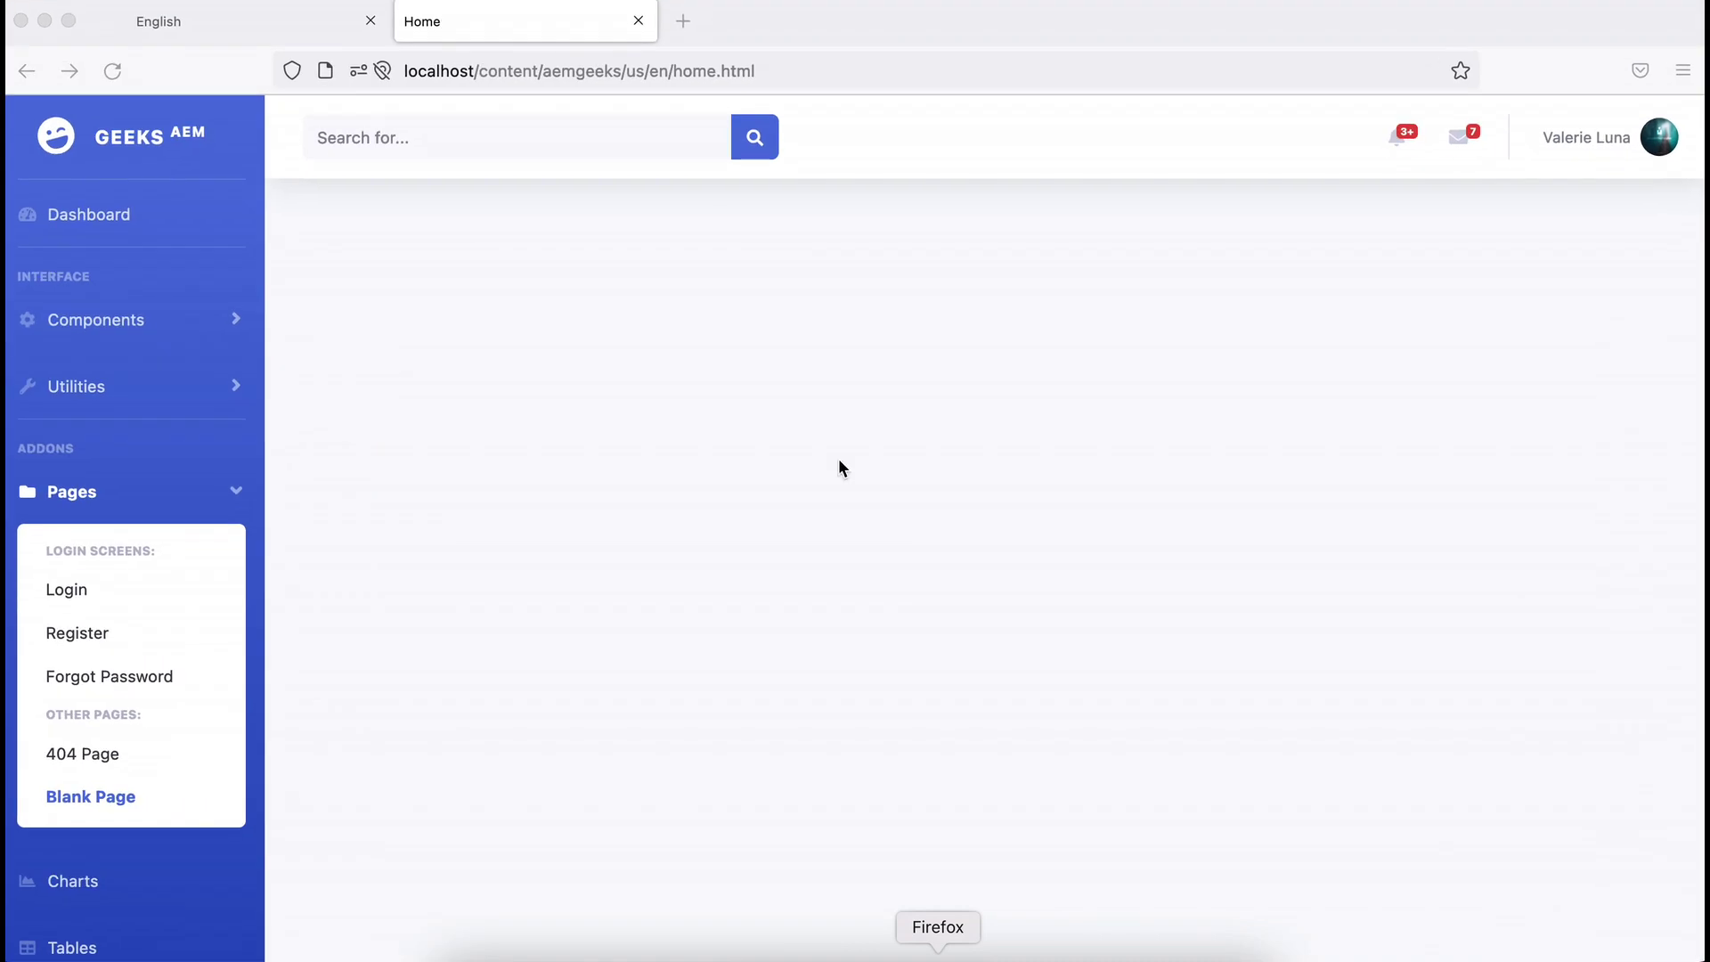
{"action": "left_click", "coordinate": [112, 70]}
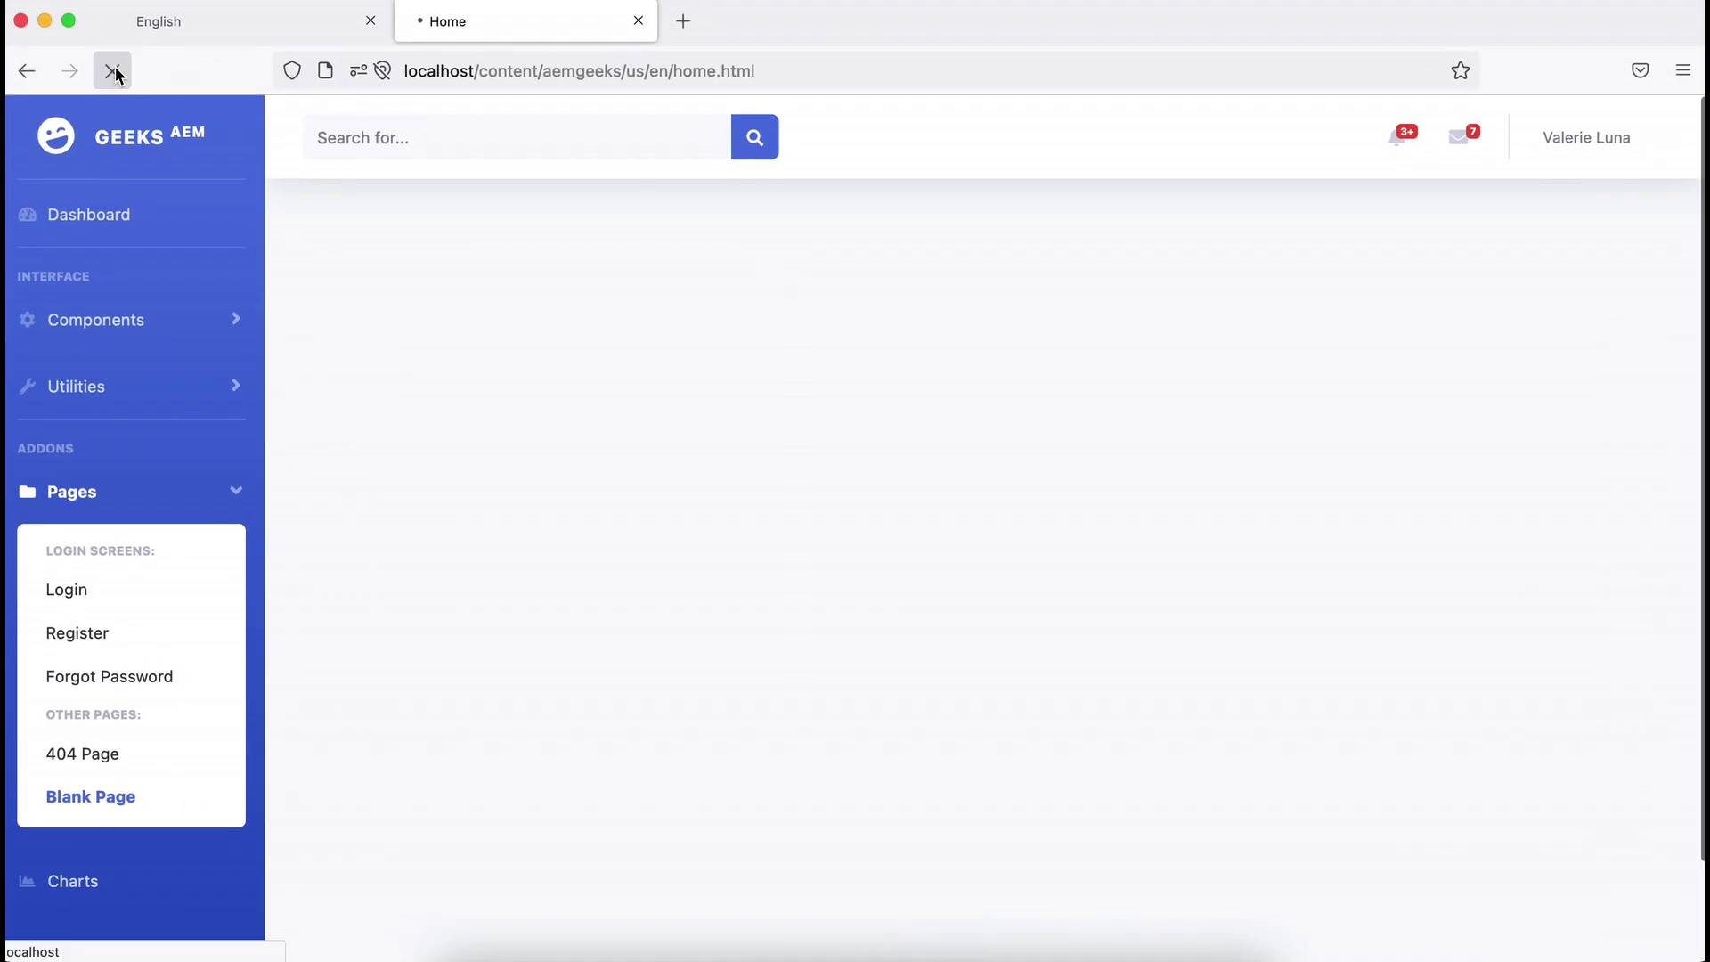
{"action": "left_click", "coordinate": [233, 27]}
{"action": "left_click", "coordinate": [113, 71]}
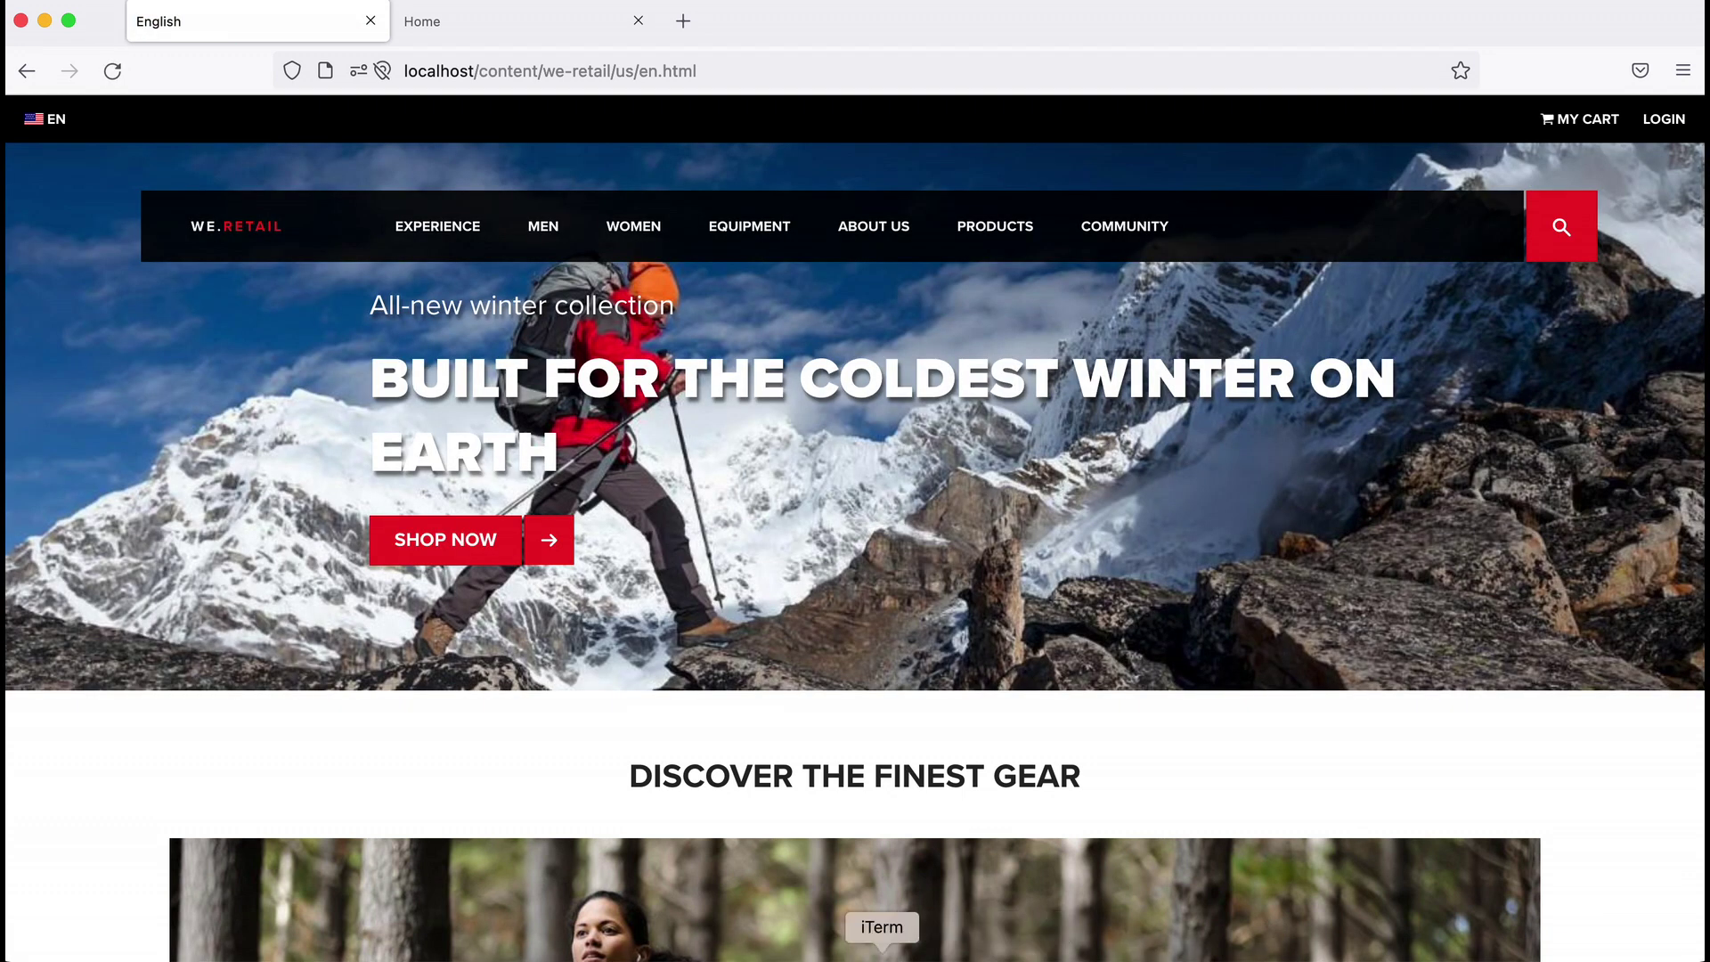
Step: In iTerm, list the cached content folder with ls -l, then change to aemgeeks/us/en and list its files in detail
{"action": "left_click", "coordinate": [881, 955]}
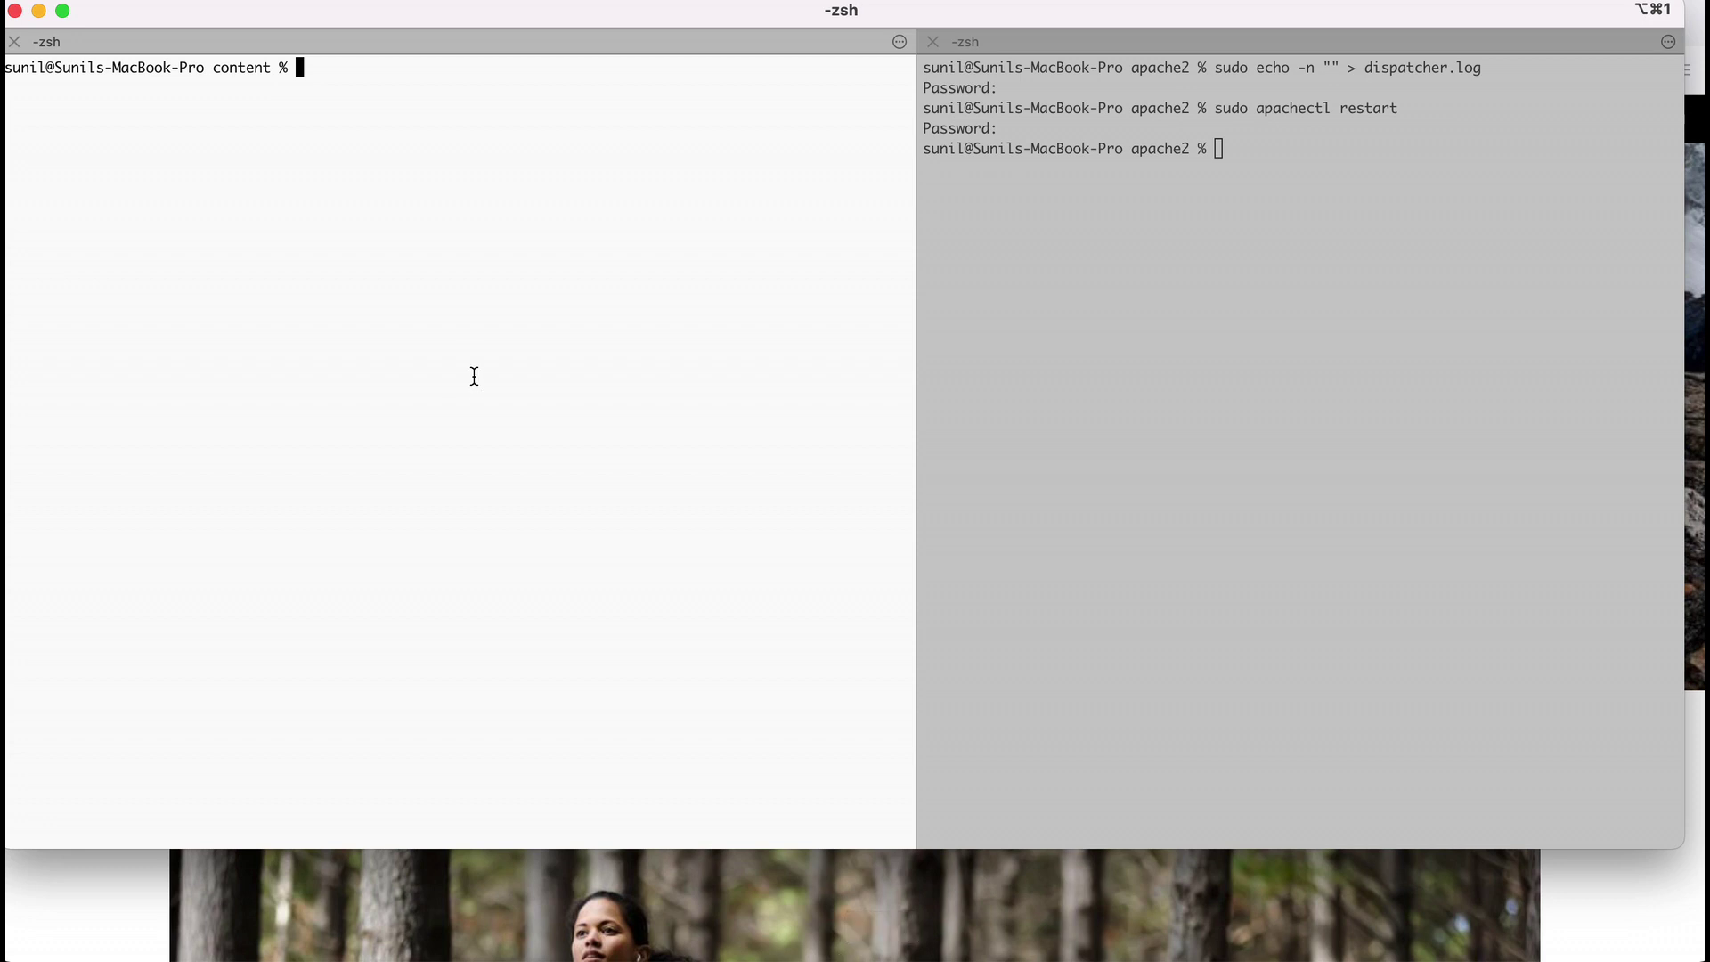
{"action": "type", "text": "ls -l"}
{"action": "key", "text": "Return"}
{"action": "left_click_drag", "start_coordinate": [366, 111], "coordinate": [453, 149]}
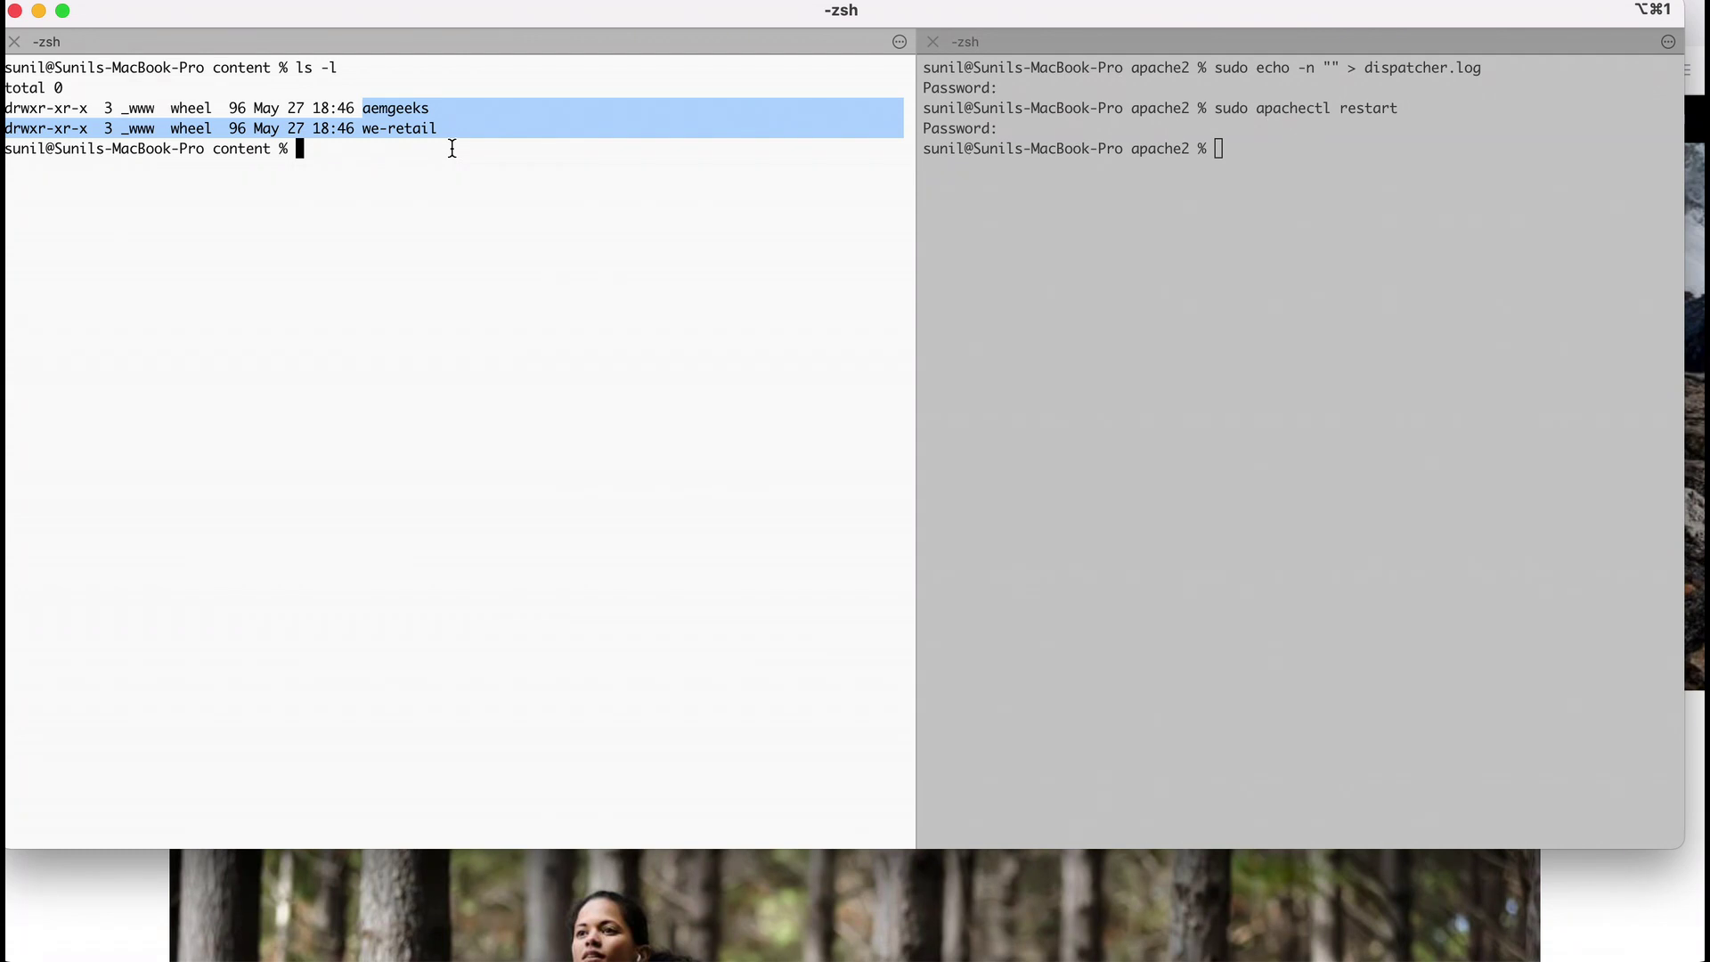
{"action": "left_click", "coordinate": [419, 117]}
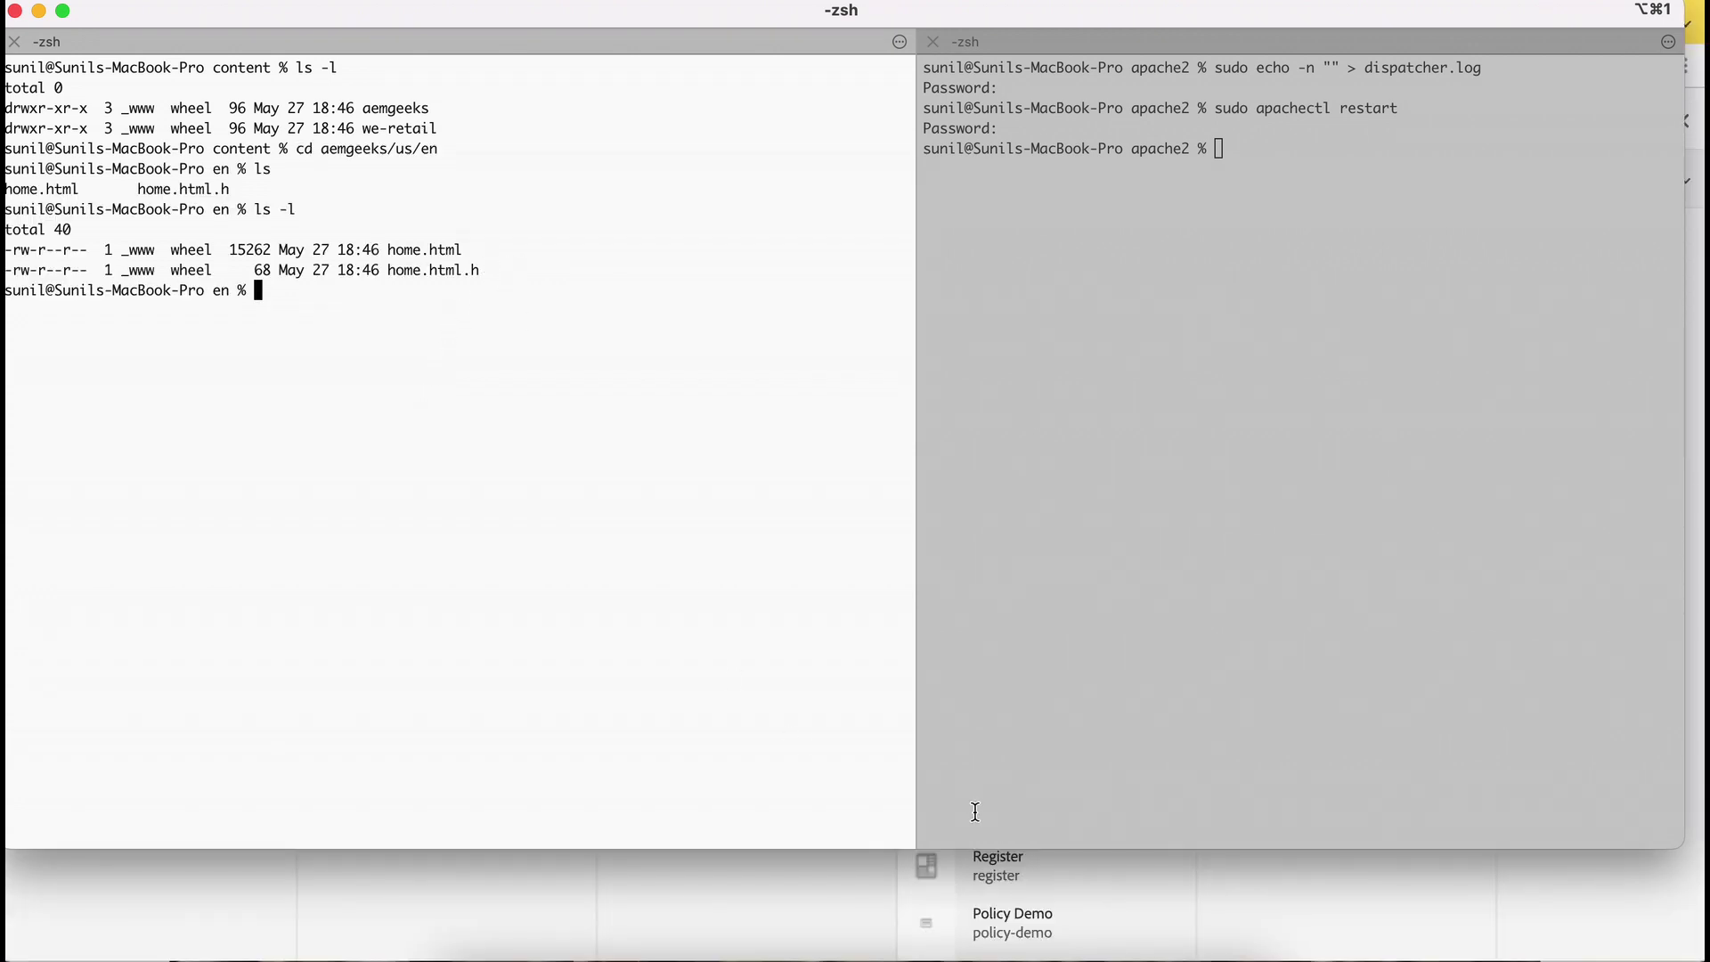
Step: Switch to Chrome and quick-publish the selected AEM GEEKS Home page under United States > English
{"action": "left_click", "coordinate": [995, 956]}
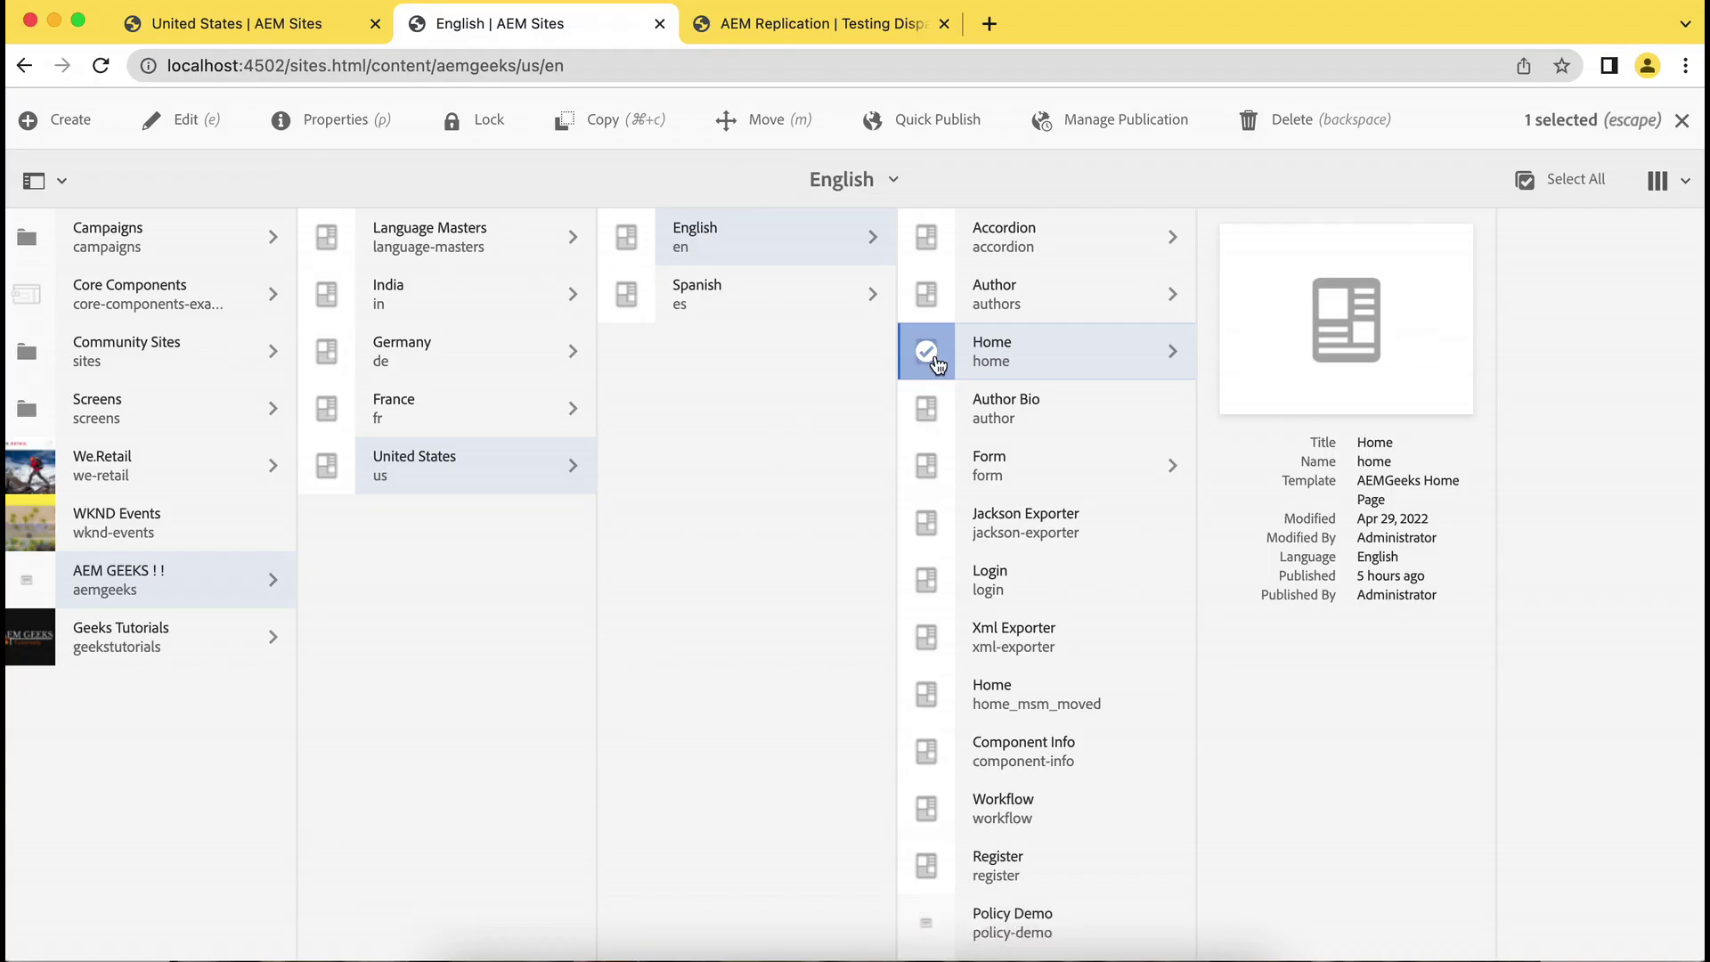
{"action": "left_click", "coordinate": [931, 116]}
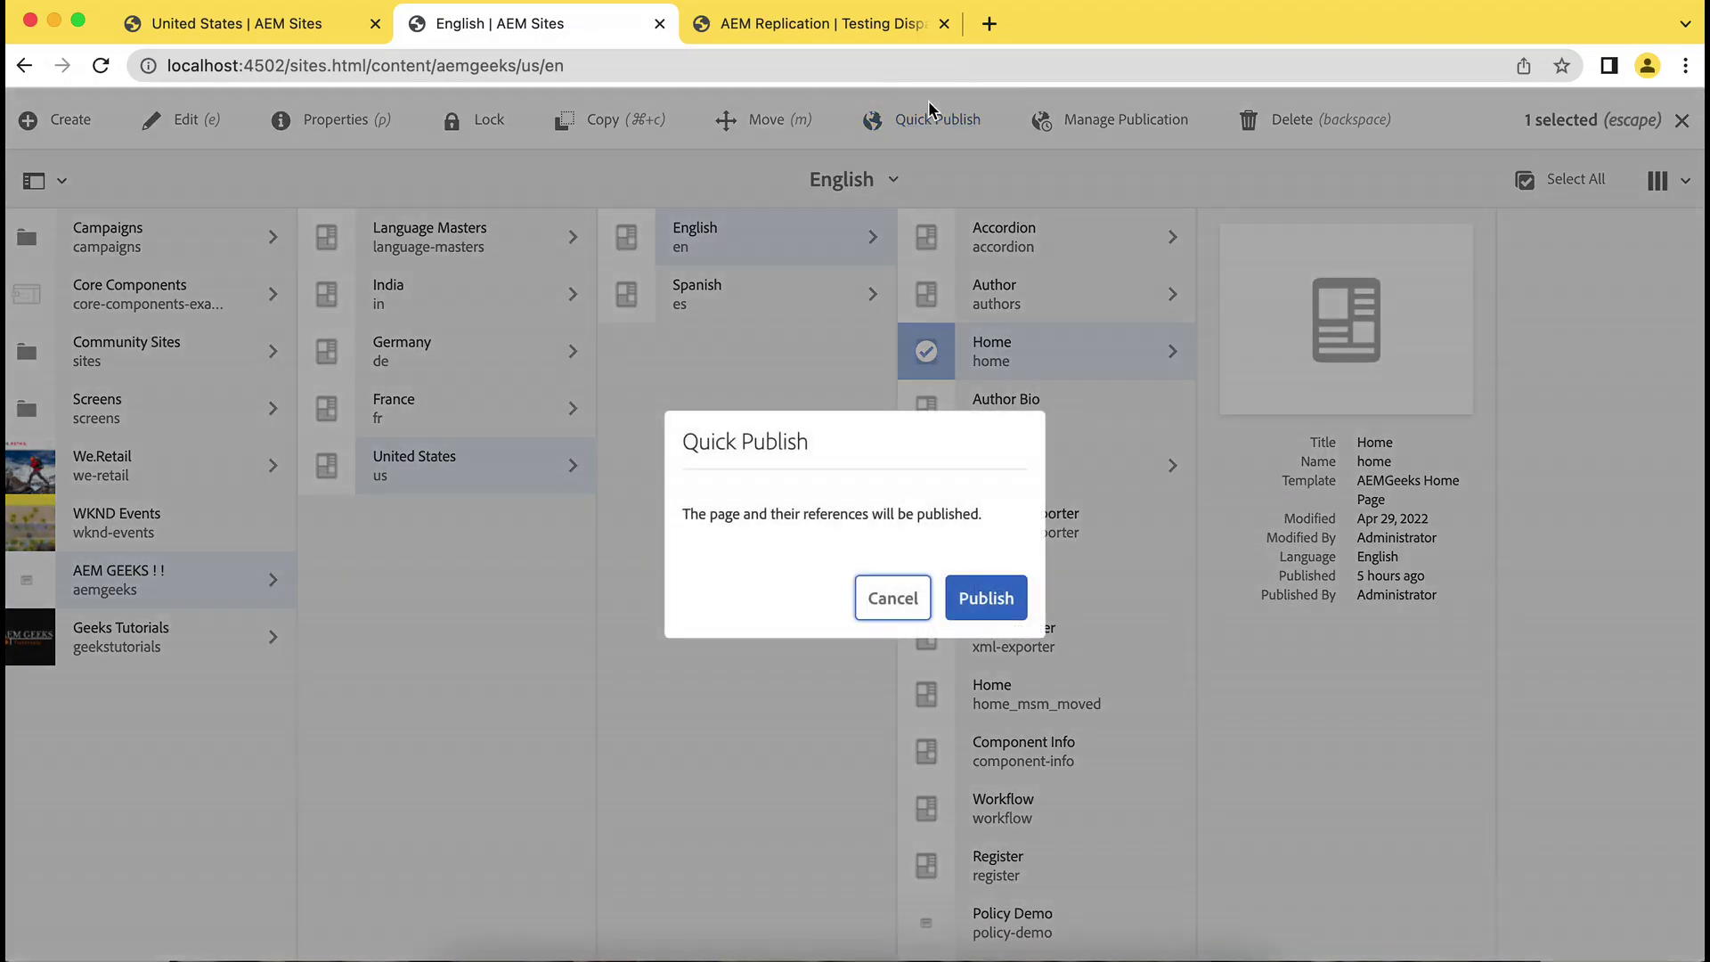
{"action": "left_click", "coordinate": [974, 609]}
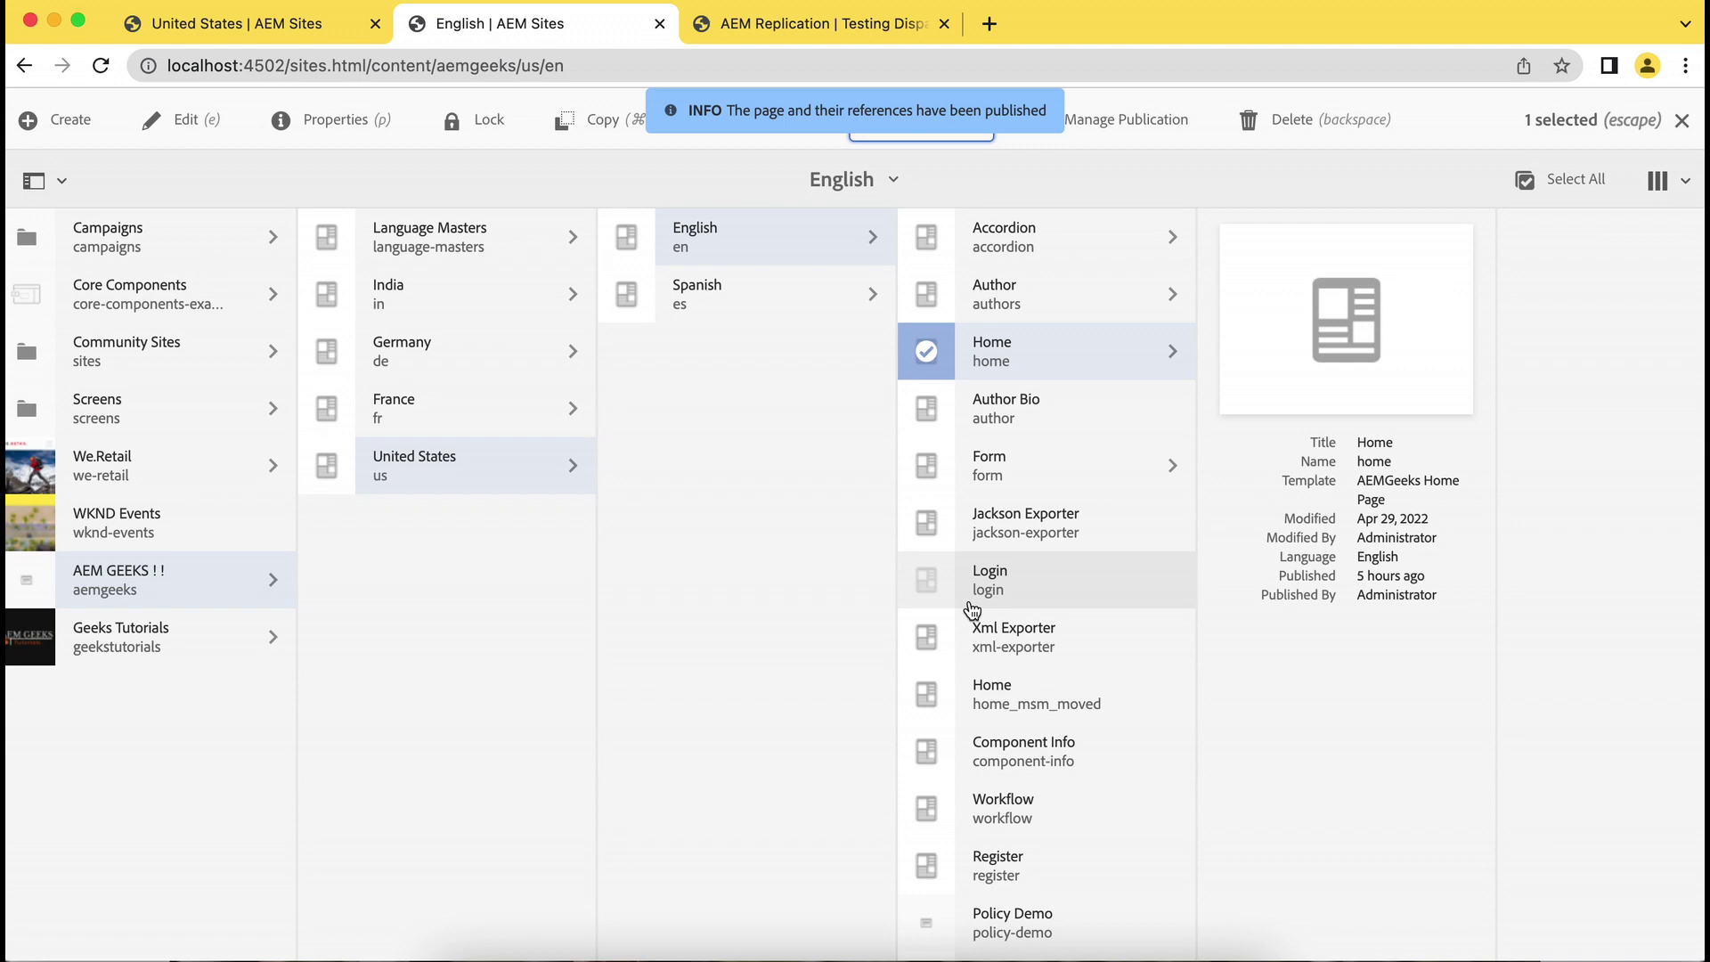
Step: Switch to dispatcher.log in Brackets and examine the invalidate.cache request, the activation path, the touched .stat file and the cache flush entry
{"action": "key", "text": "super+Tab"}
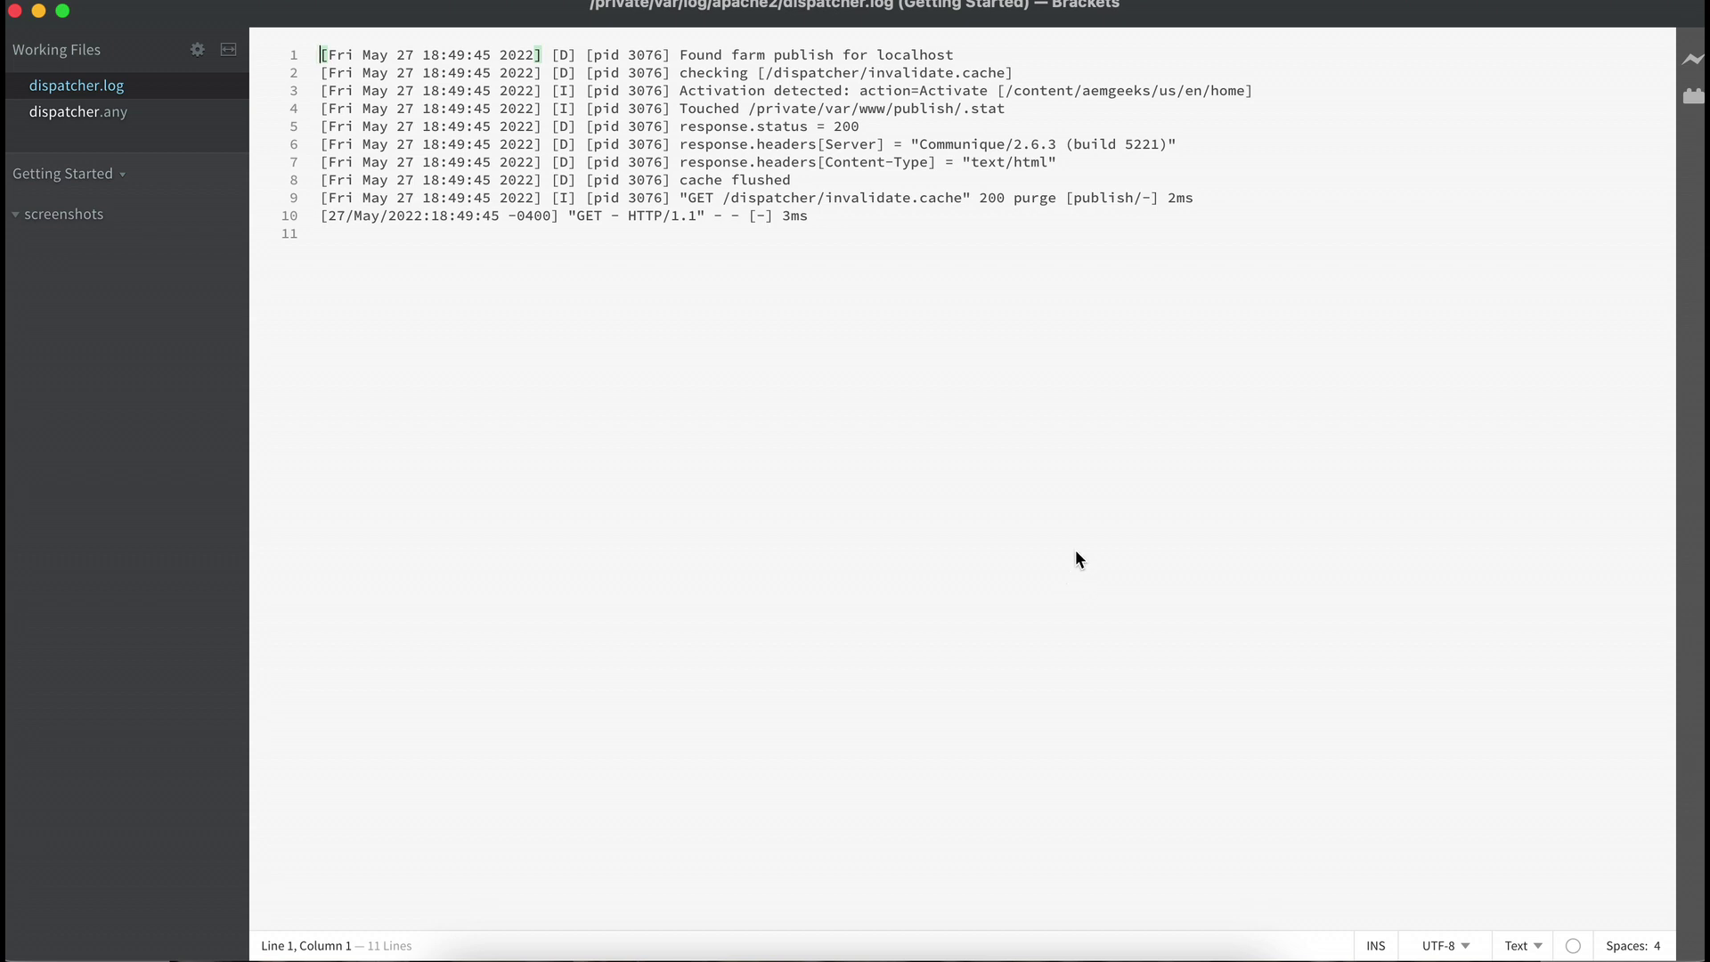
{"action": "left_click_drag", "start_coordinate": [1013, 73], "coordinate": [714, 73]}
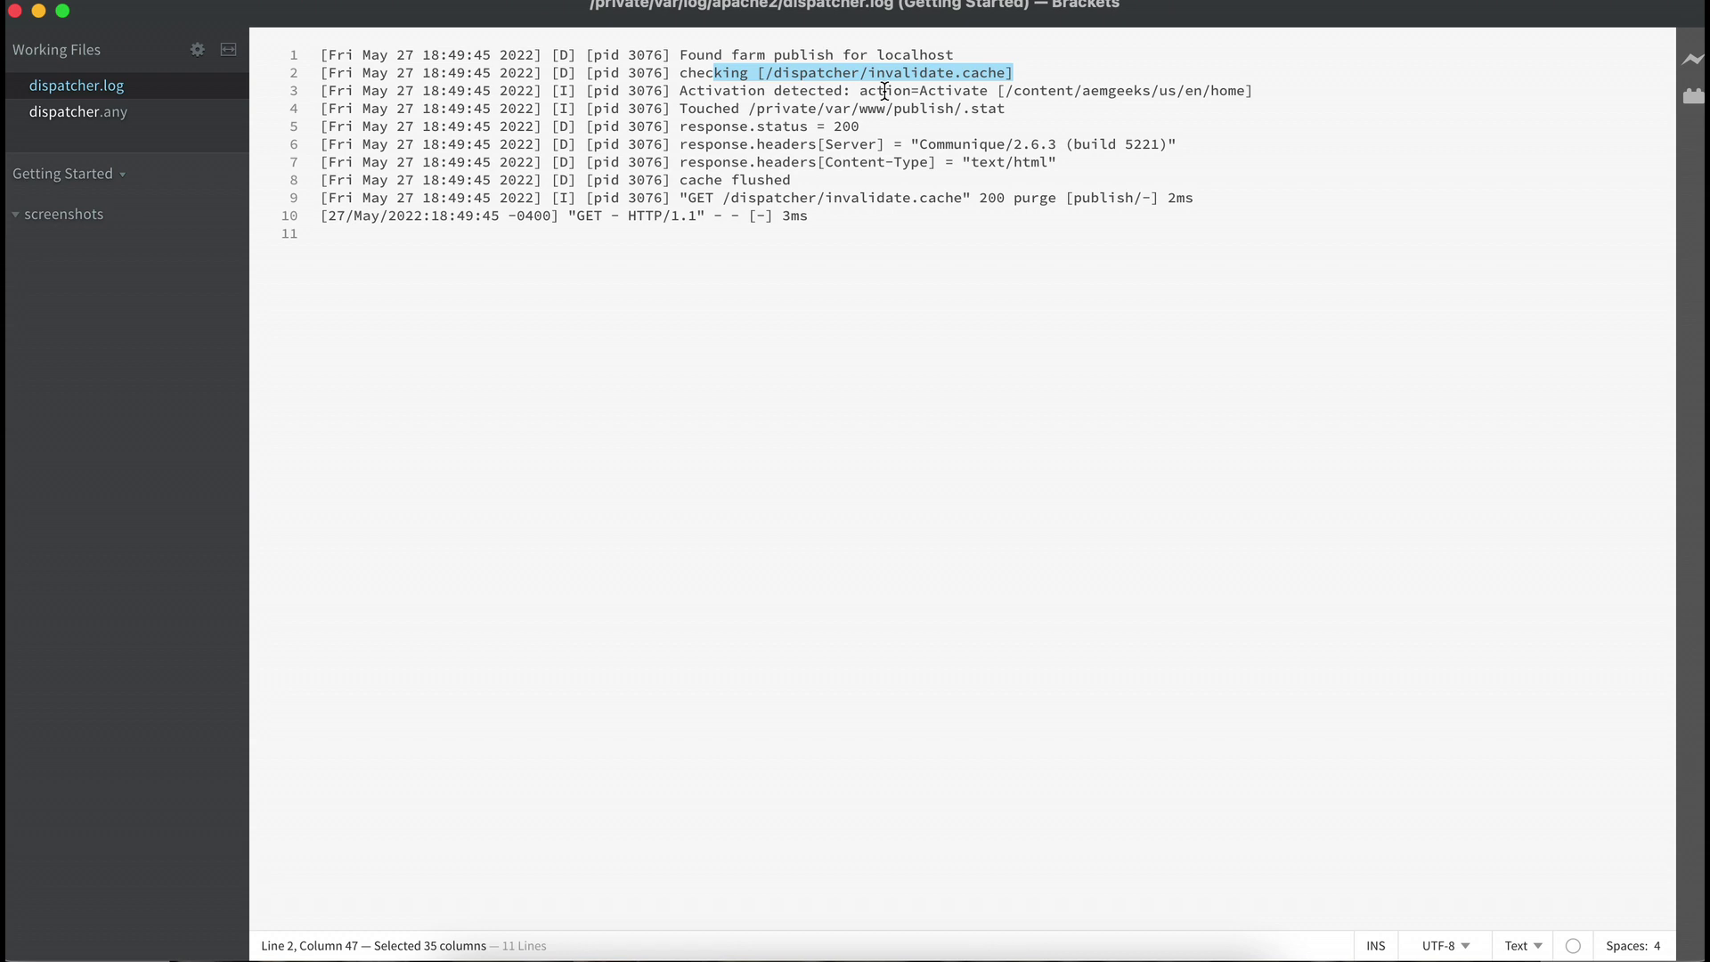
{"action": "left_click_drag", "start_coordinate": [1244, 102], "coordinate": [954, 87]}
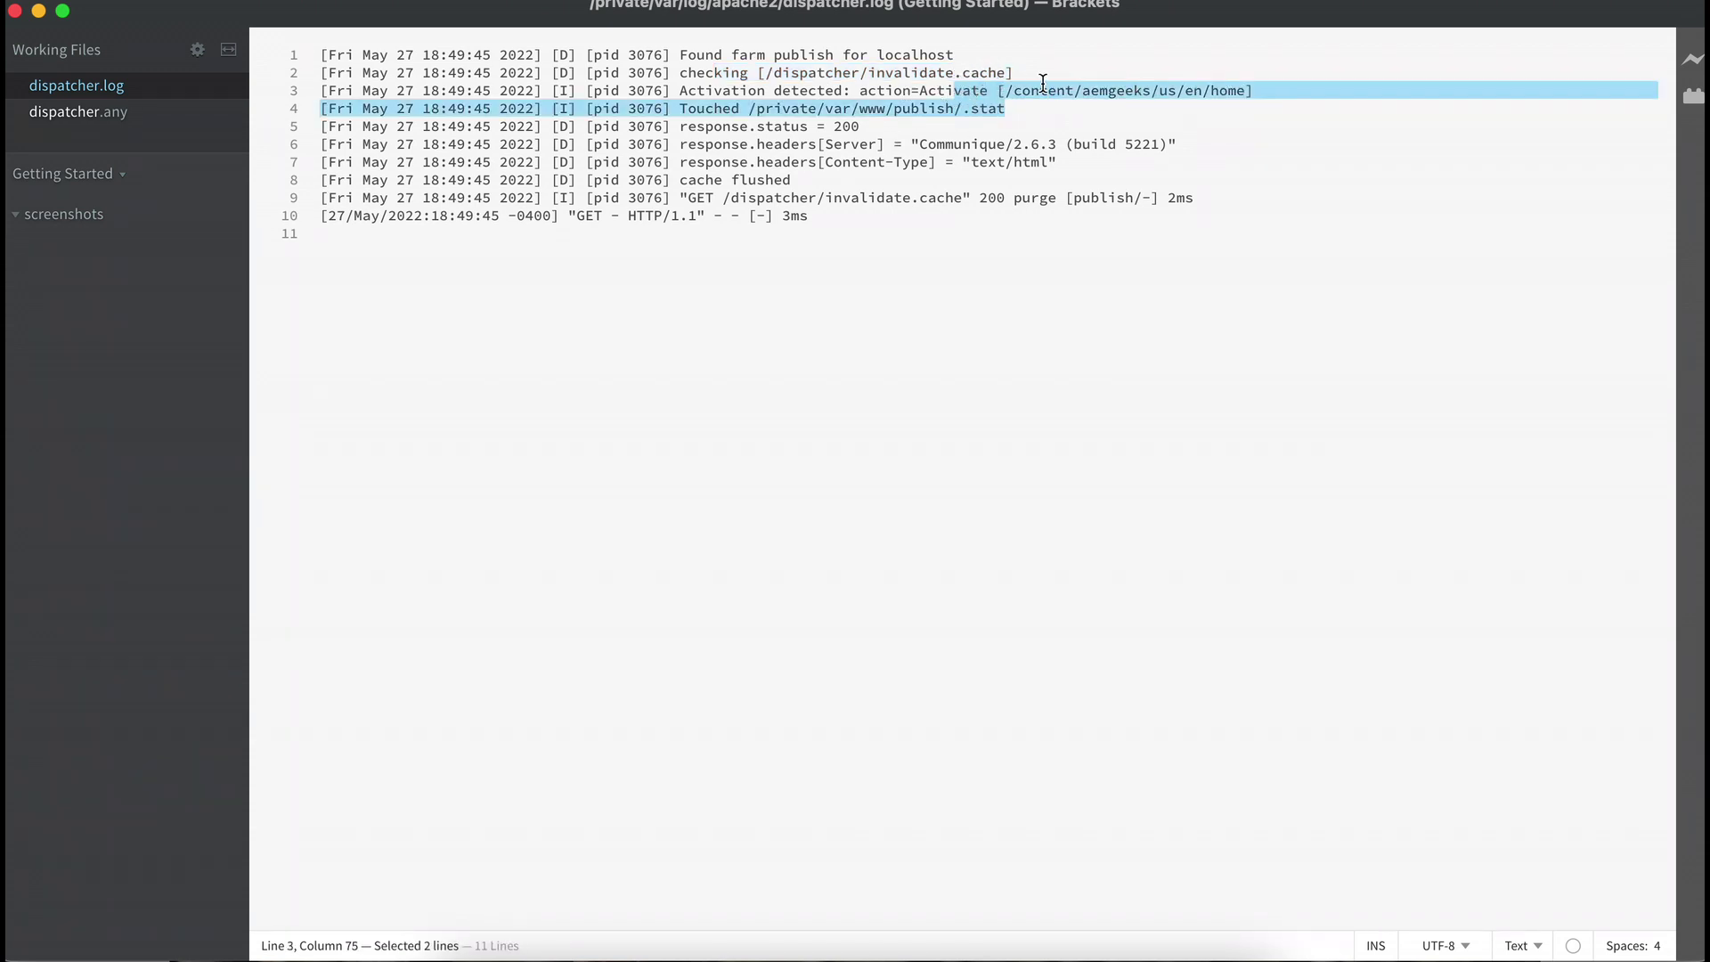
{"action": "left_click", "coordinate": [804, 178]}
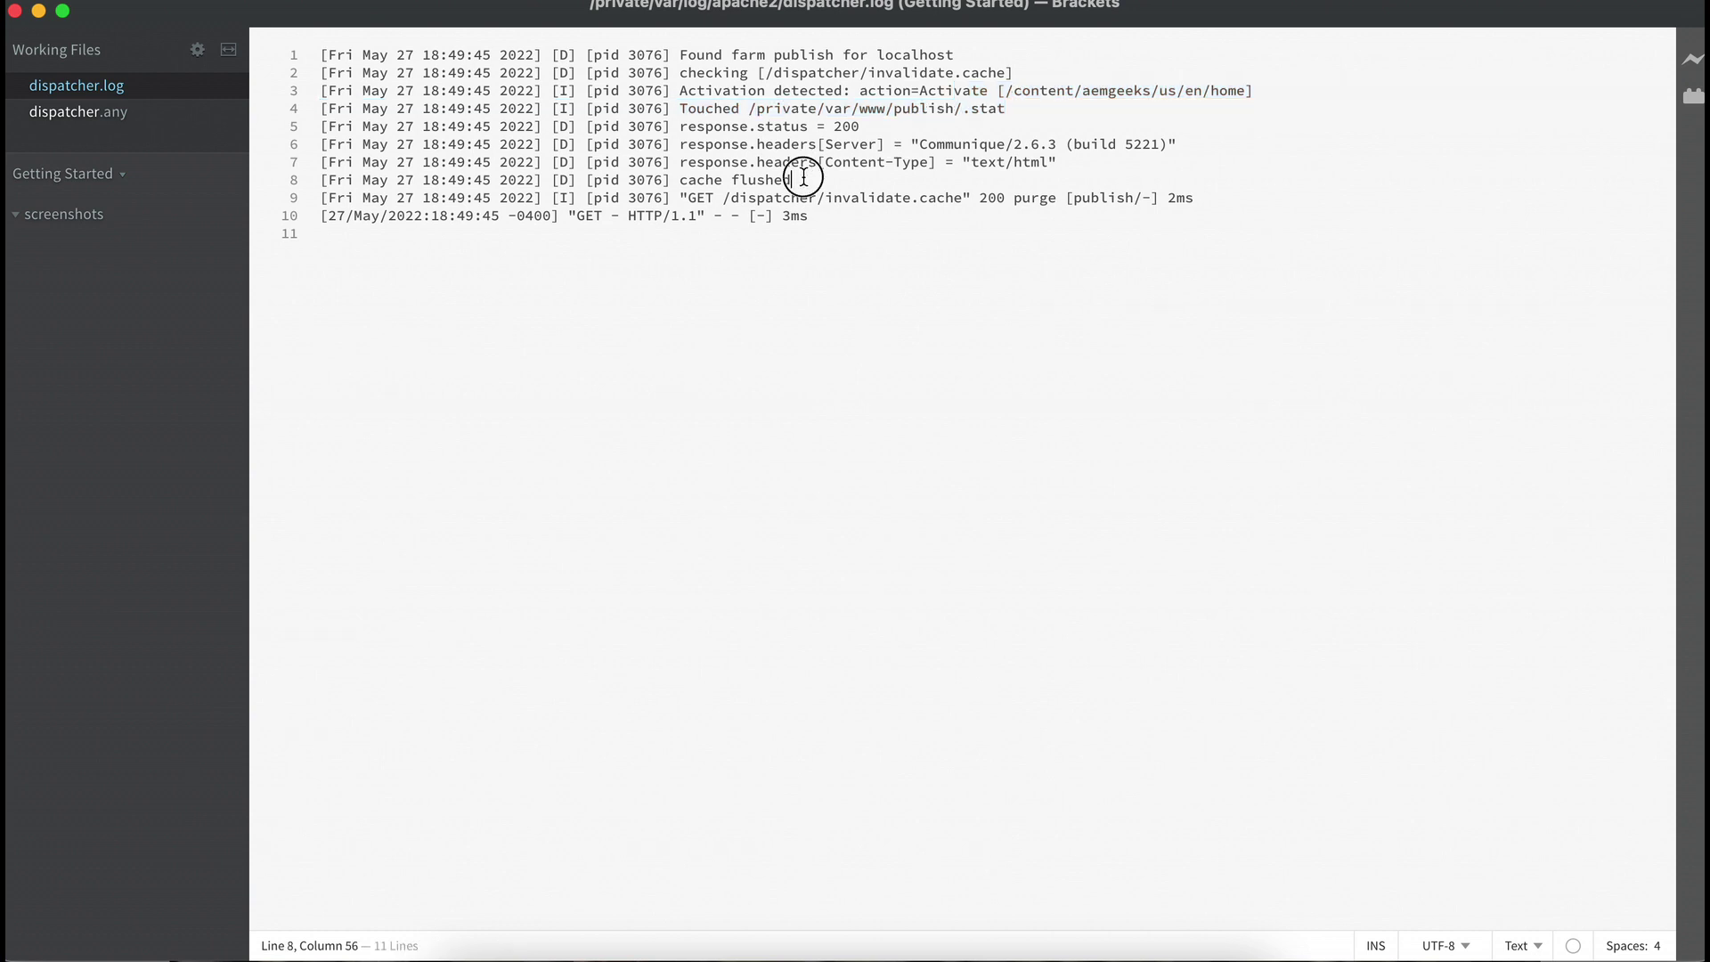
{"action": "left_click_drag", "start_coordinate": [806, 178], "coordinate": [675, 174]}
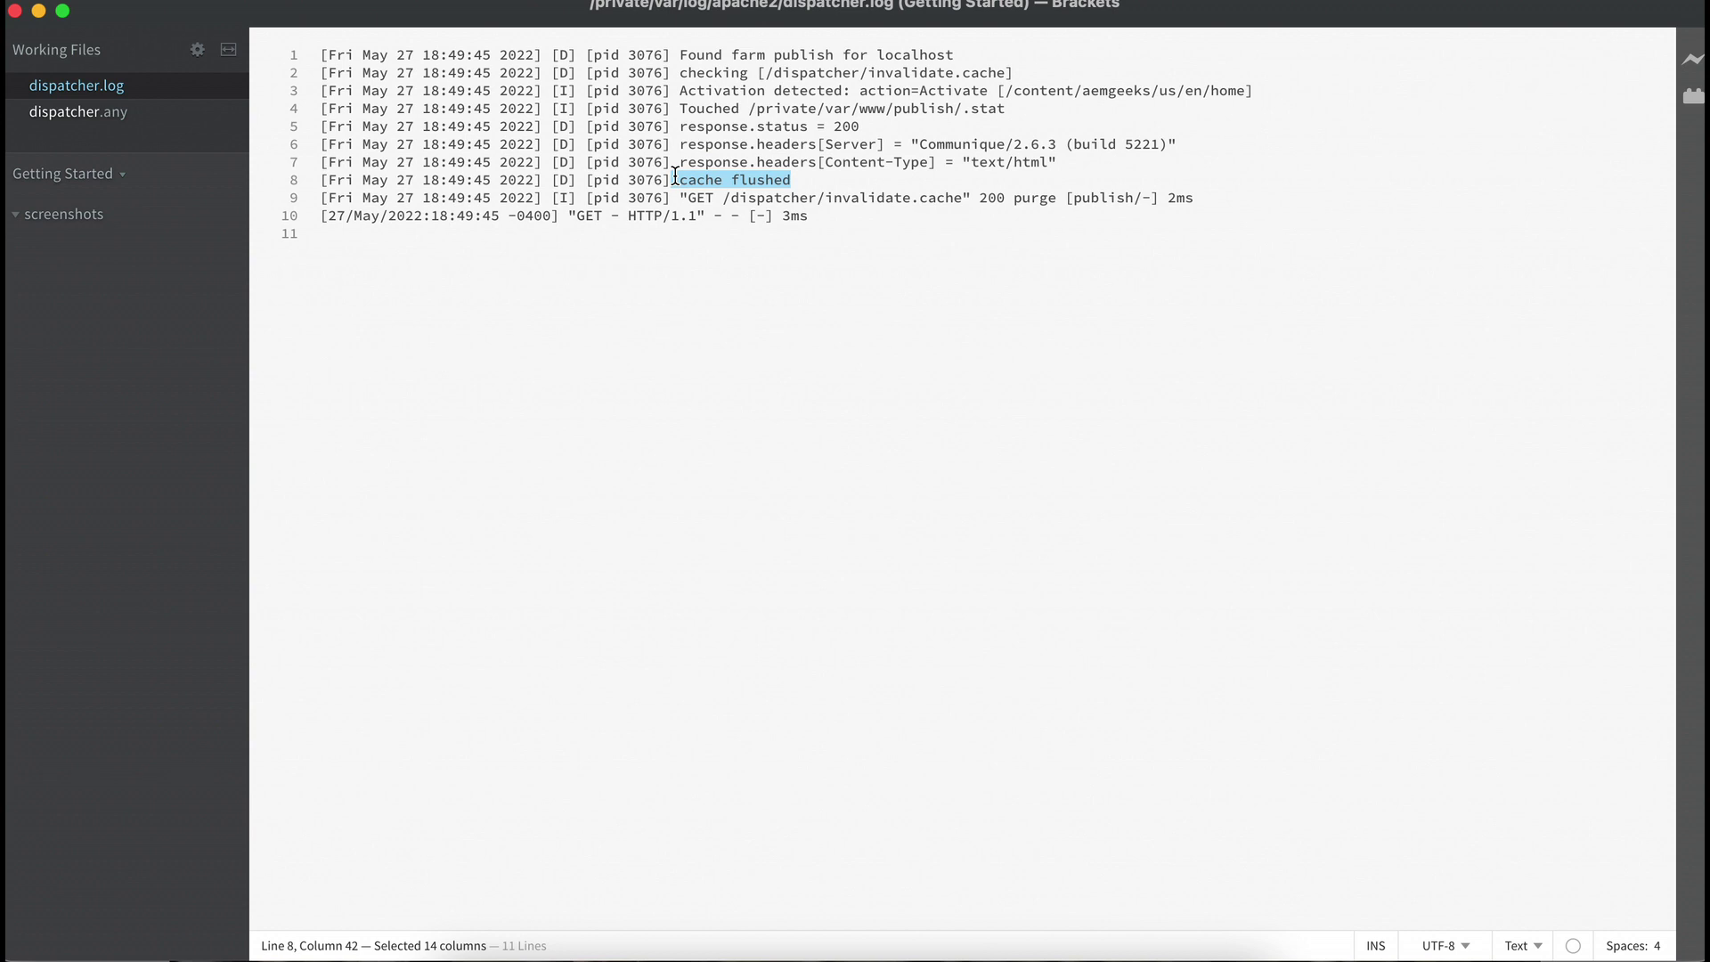
Step: Switch to iTerm and list the aemgeeks/us/en cache folder again with ls -l to check its files
{"action": "left_click", "coordinate": [882, 951]}
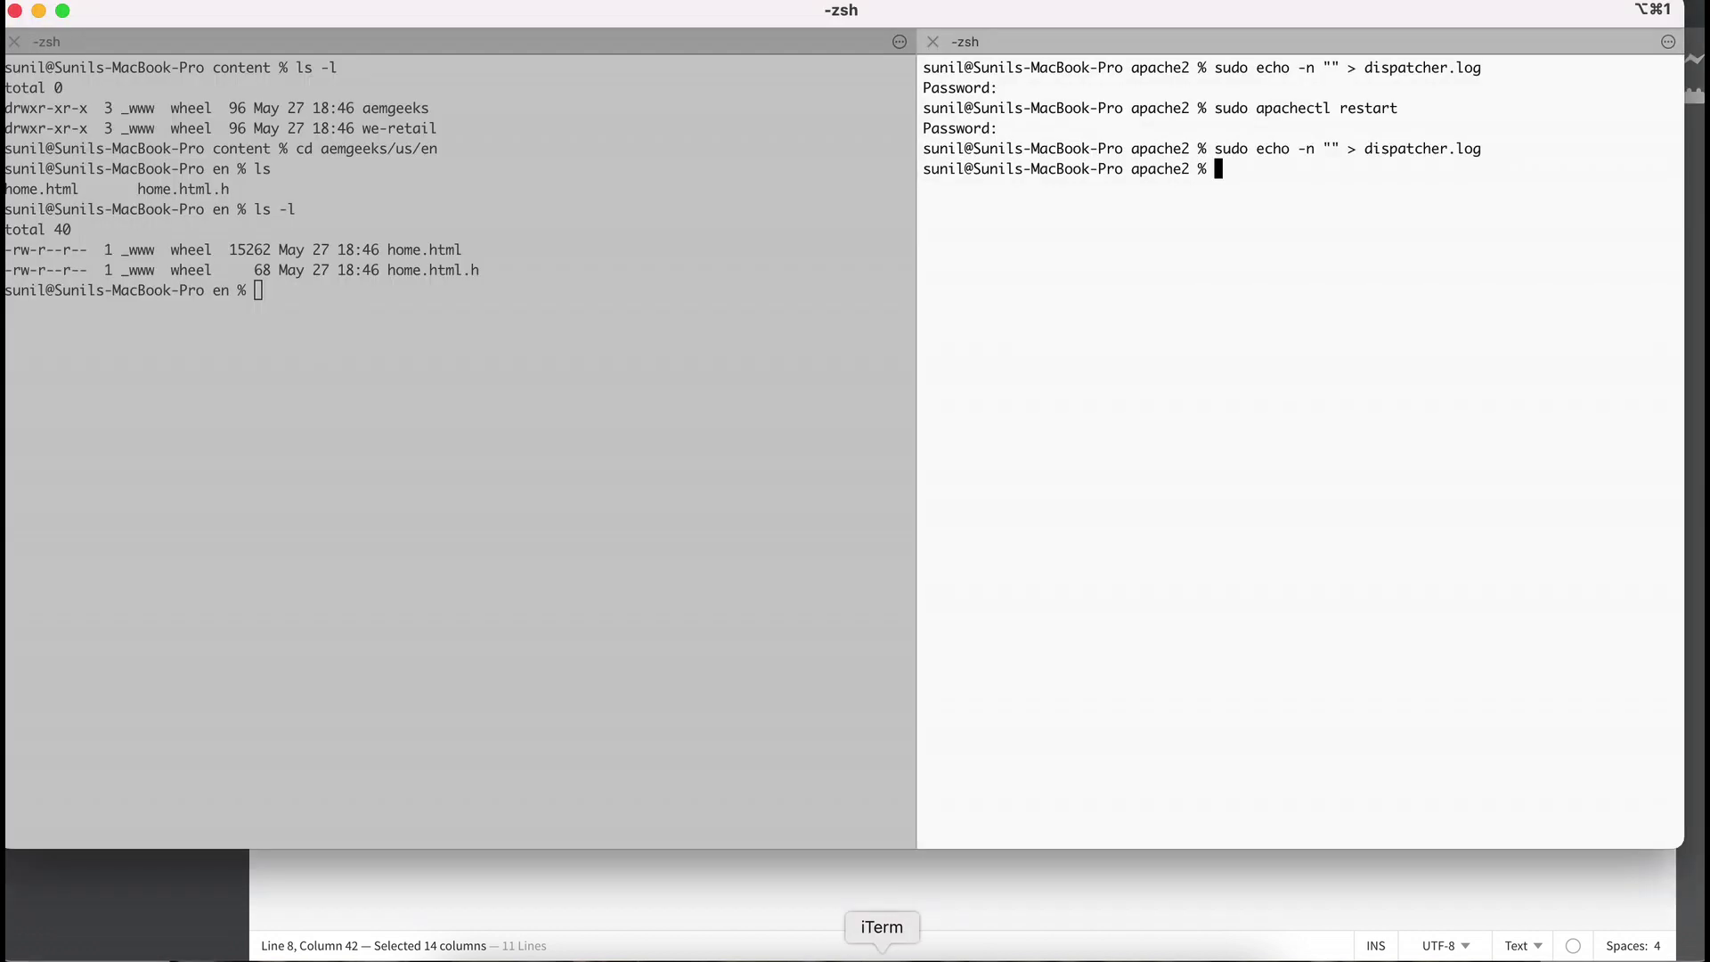
{"action": "key", "text": "Up"}
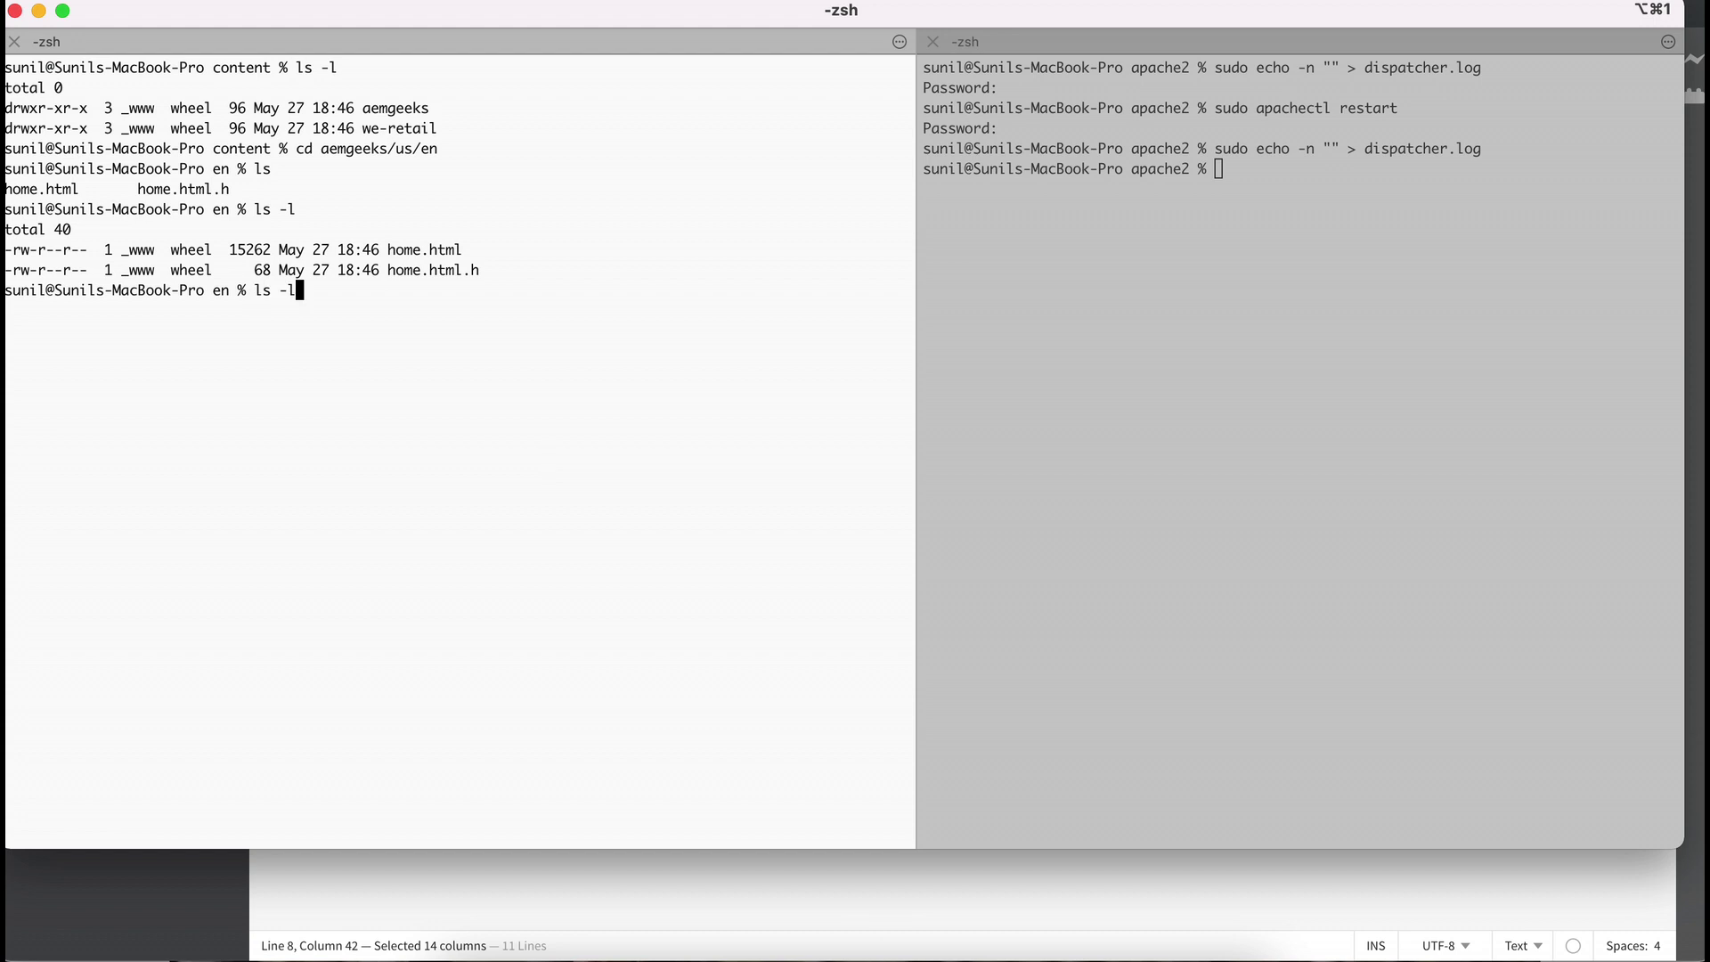
{"action": "key", "text": "Return"}
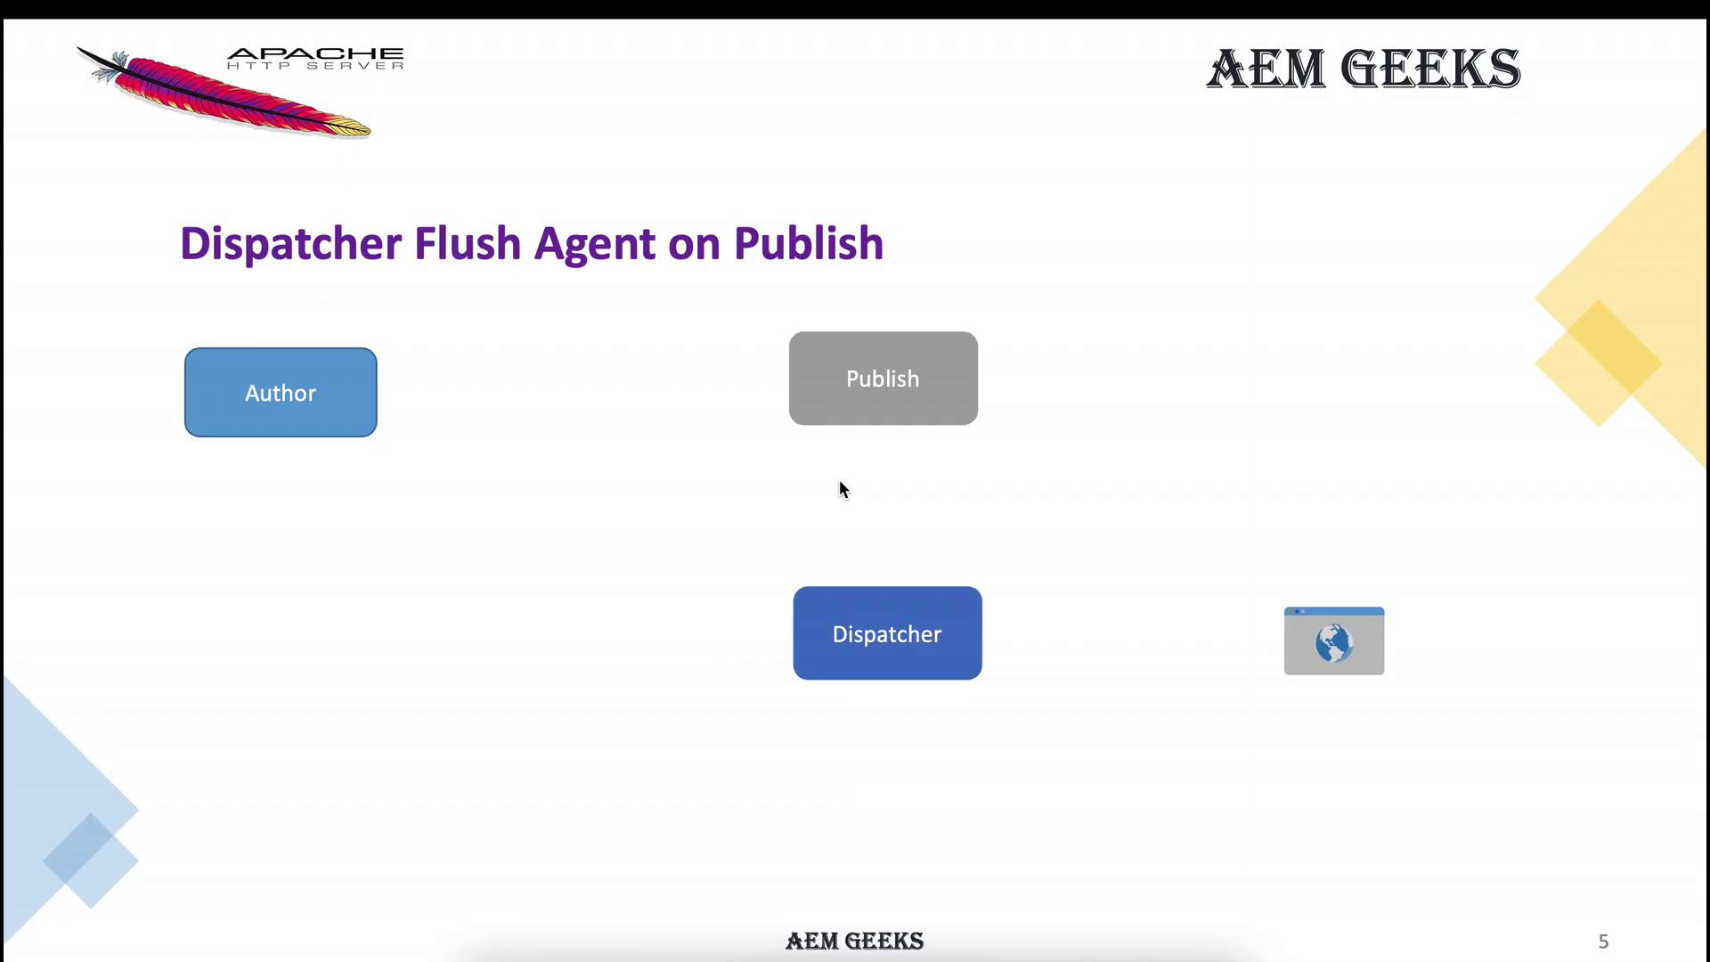
{"action": "key", "text": "Right"}
{"action": "key", "text": "ctrl+p"}
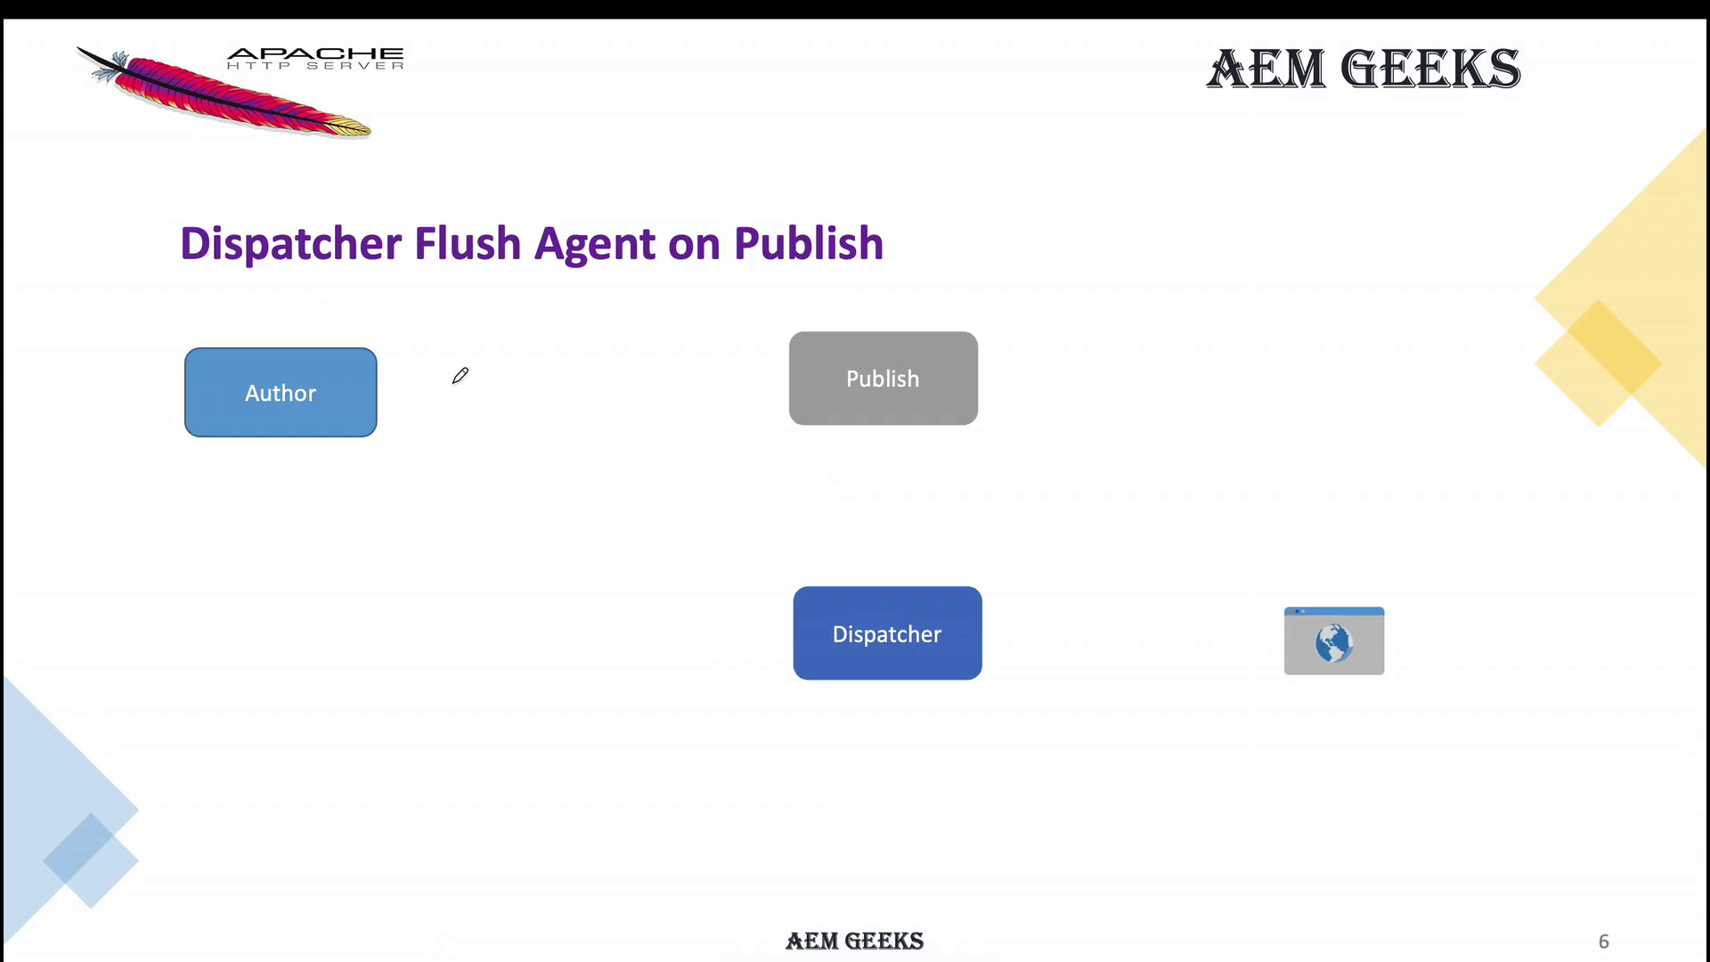
{"action": "mouse_move", "coordinate": [411, 385]}
{"action": "left_mouse_down"}
{"action": "mouse_move", "coordinate": [767, 380]}
{"action": "mouse_move", "coordinate": [766, 399]}
{"action": "left_mouse_up"}
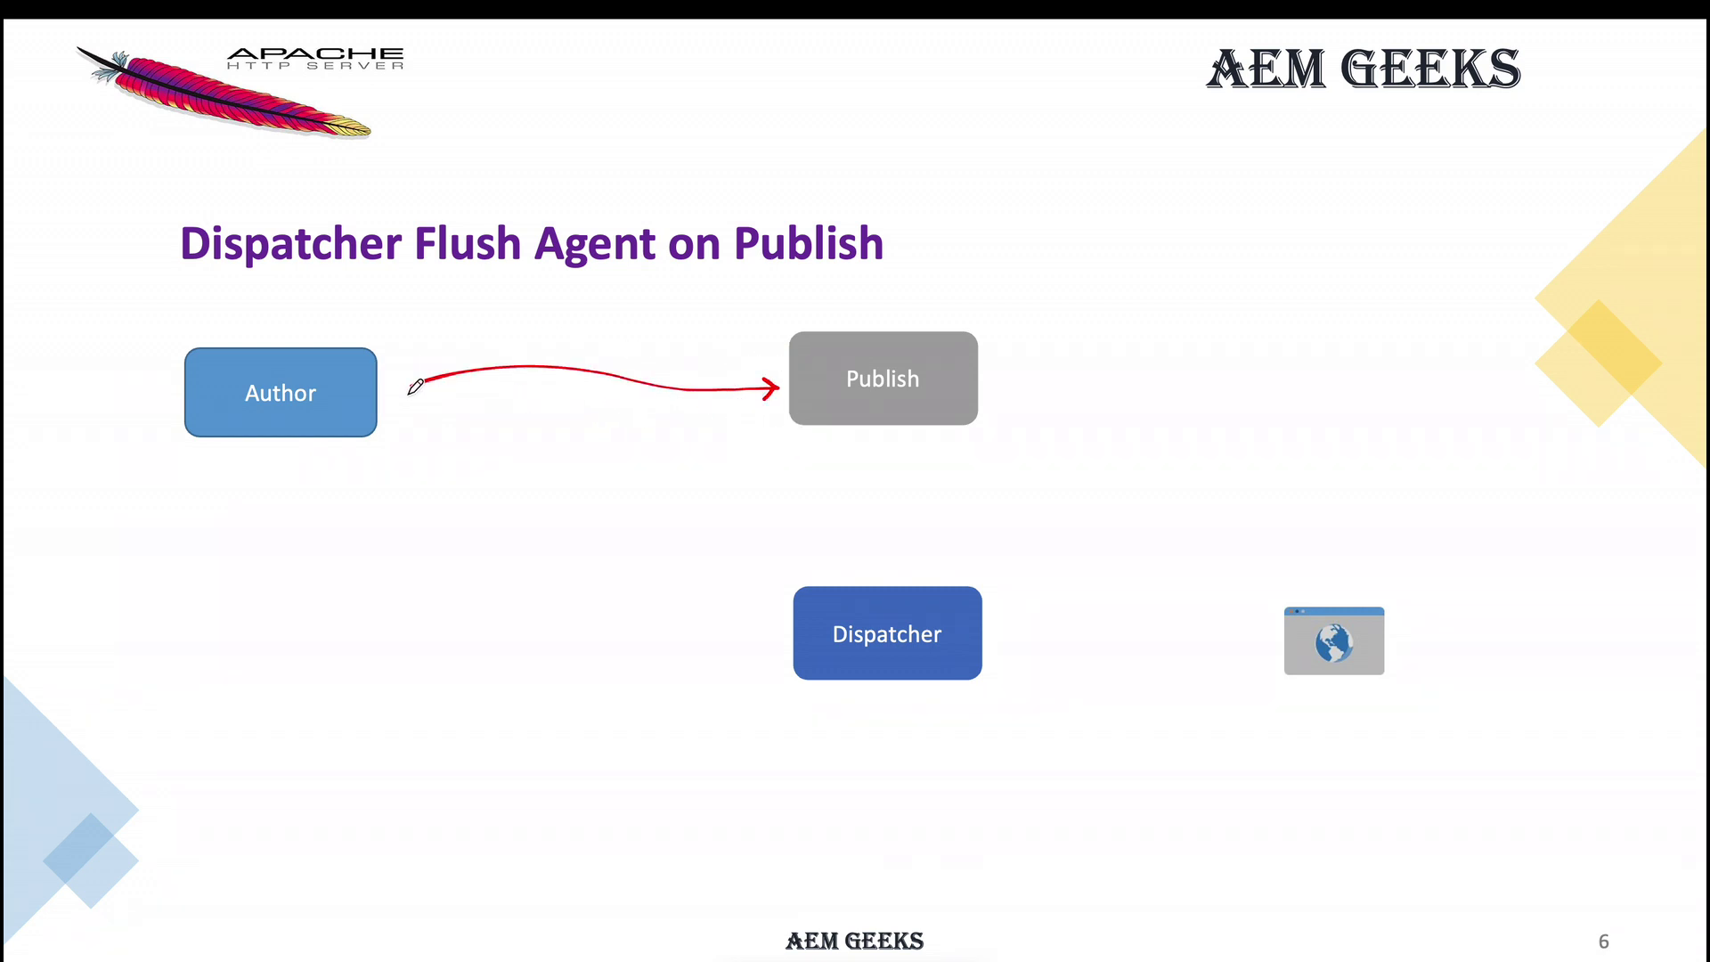